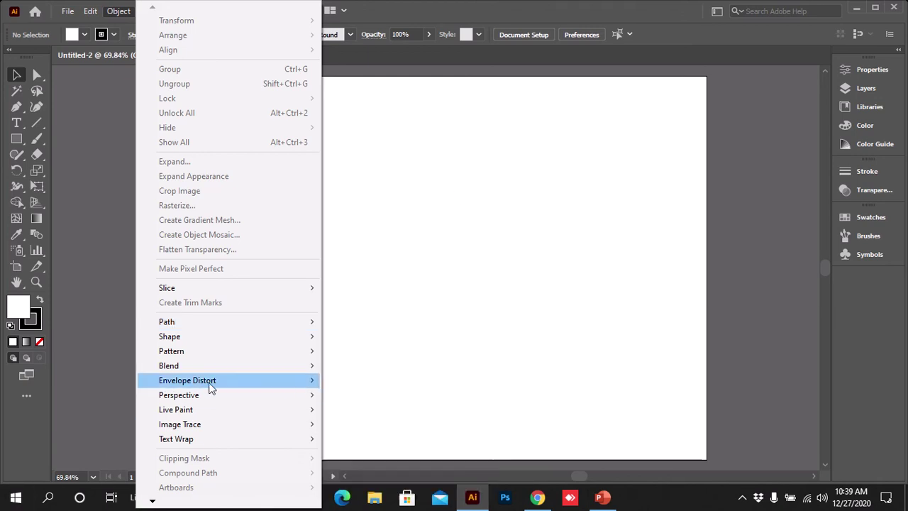
left_click(524, 265)
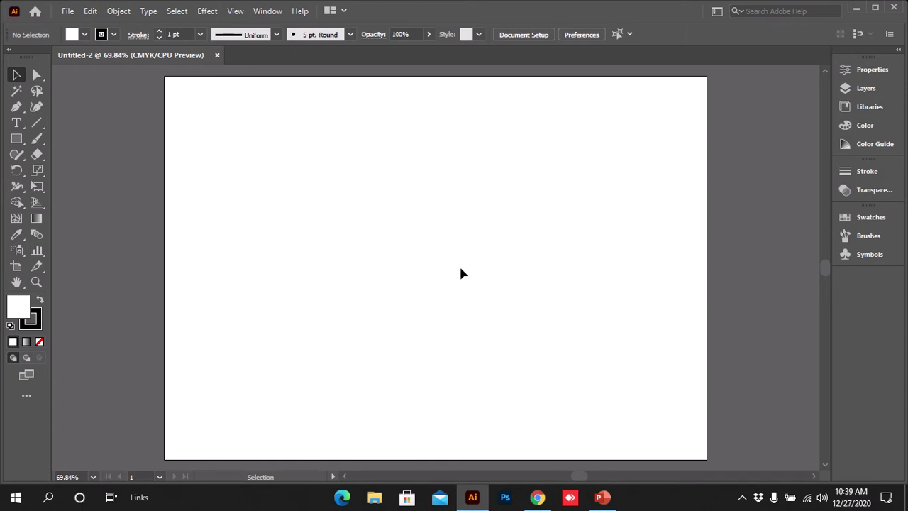
left_click(118, 11)
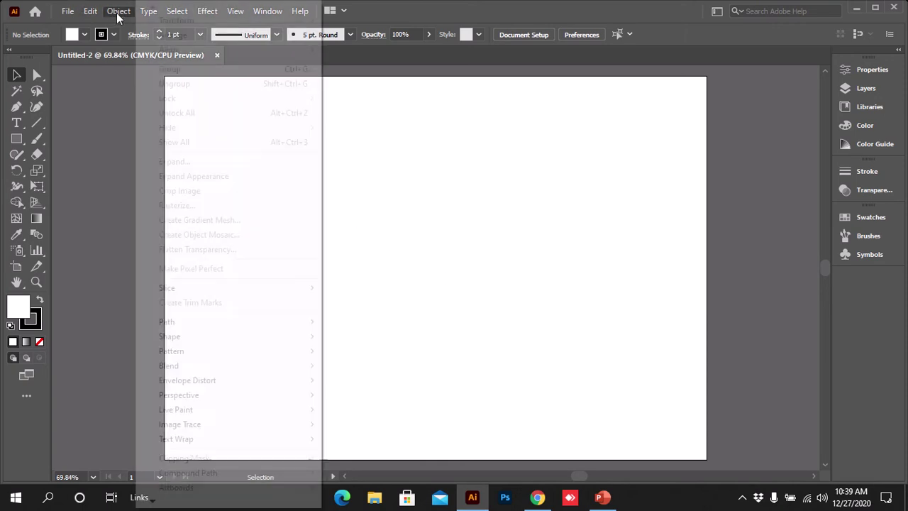
mouse_move(273, 325)
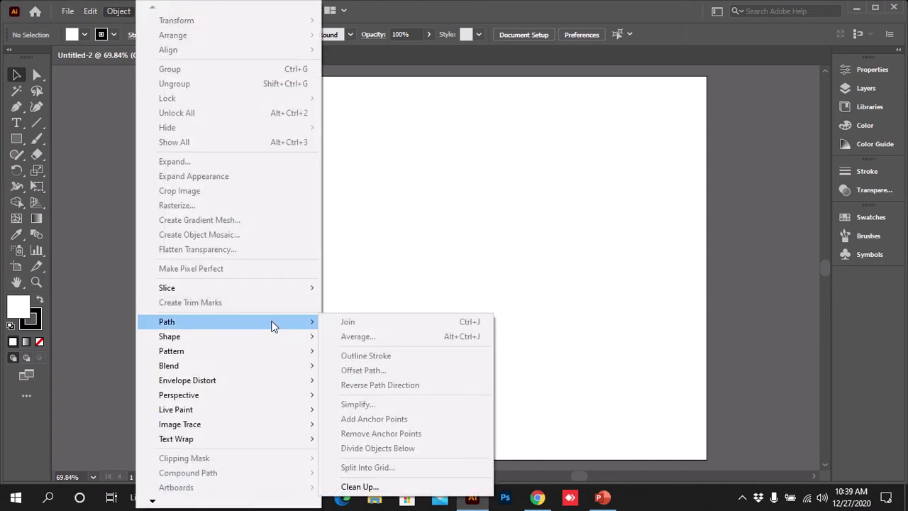
left_click(442, 285)
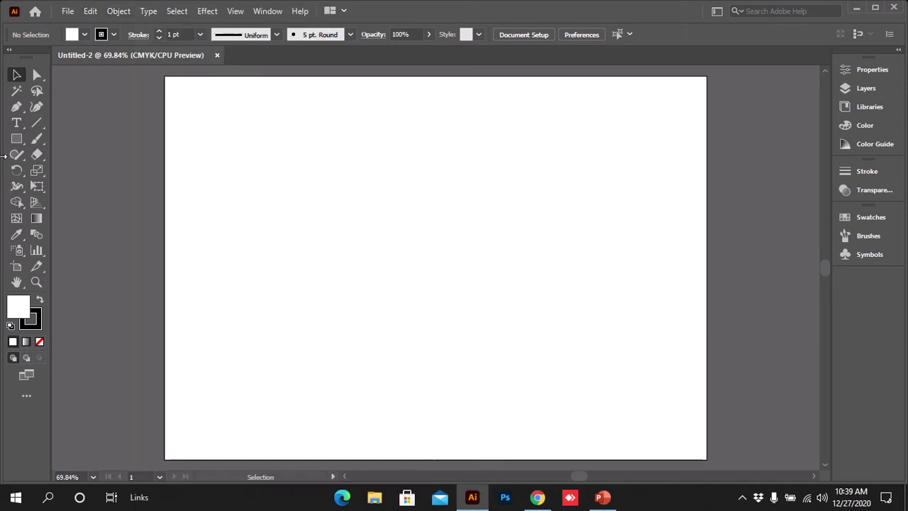
Draw a triangle about 198 pt tall with the Pen tool in the artboard's upper half, leaving a small gap at its lower-left corner
left_click(20, 111)
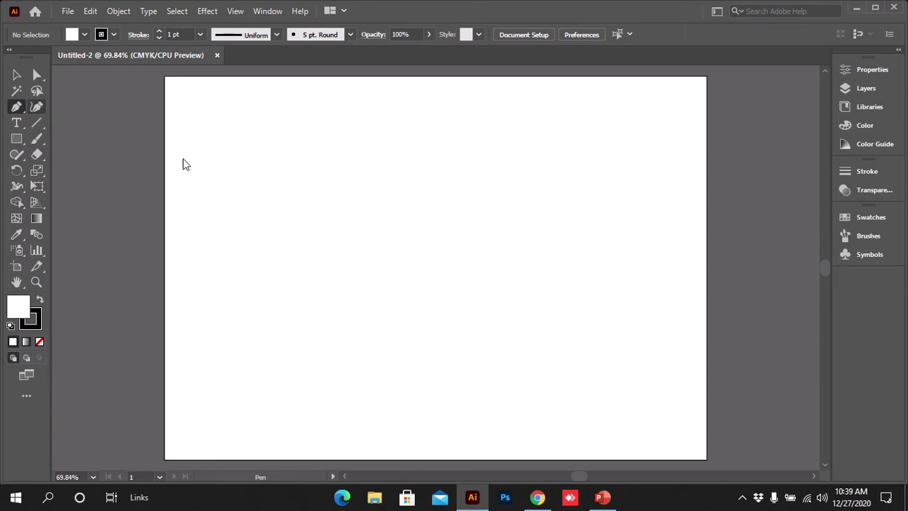
left_click(340, 248)
left_click(573, 248)
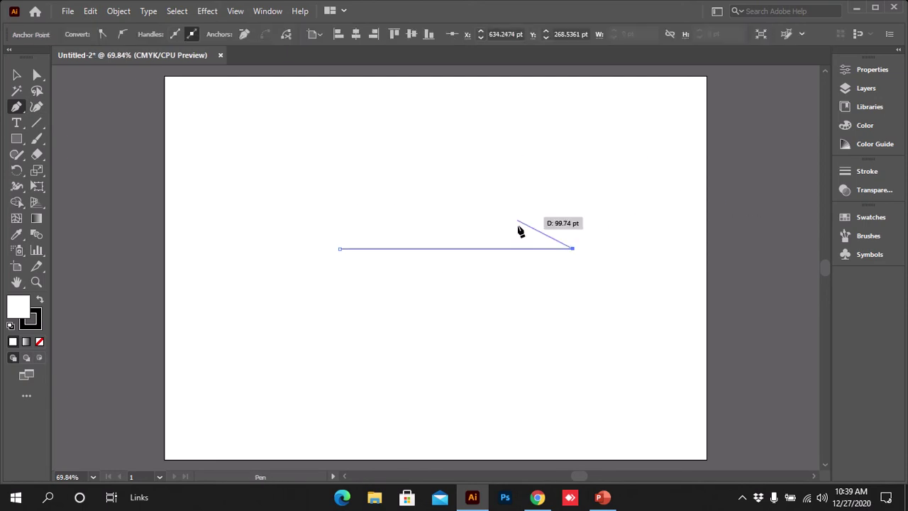
left_click(456, 122)
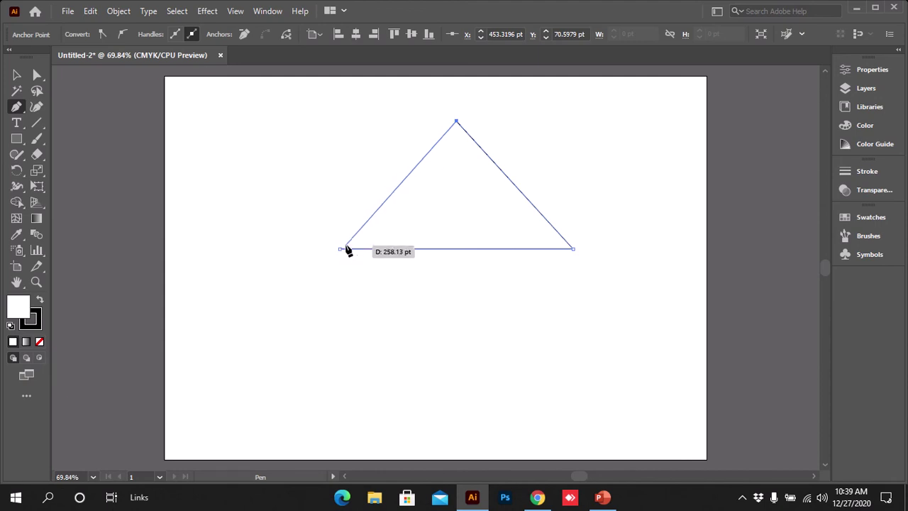
left_click(344, 245)
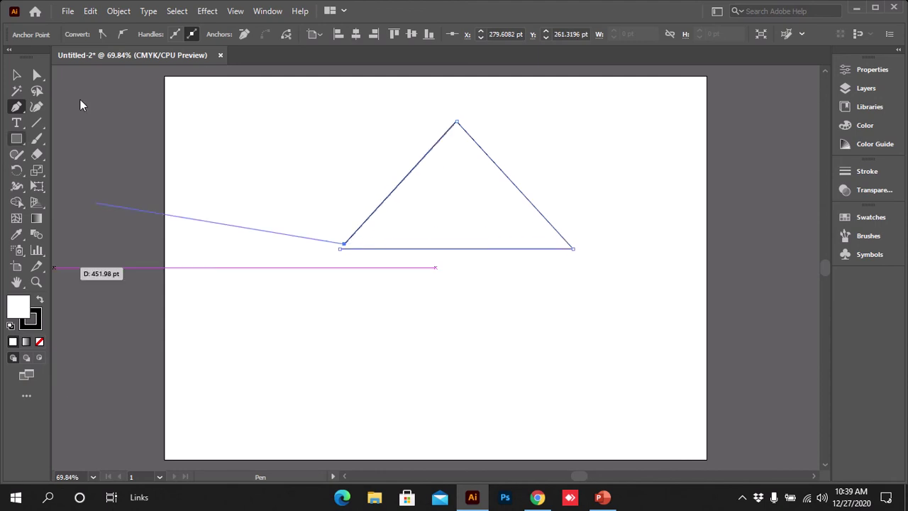
left_click(17, 75)
left_click(494, 369)
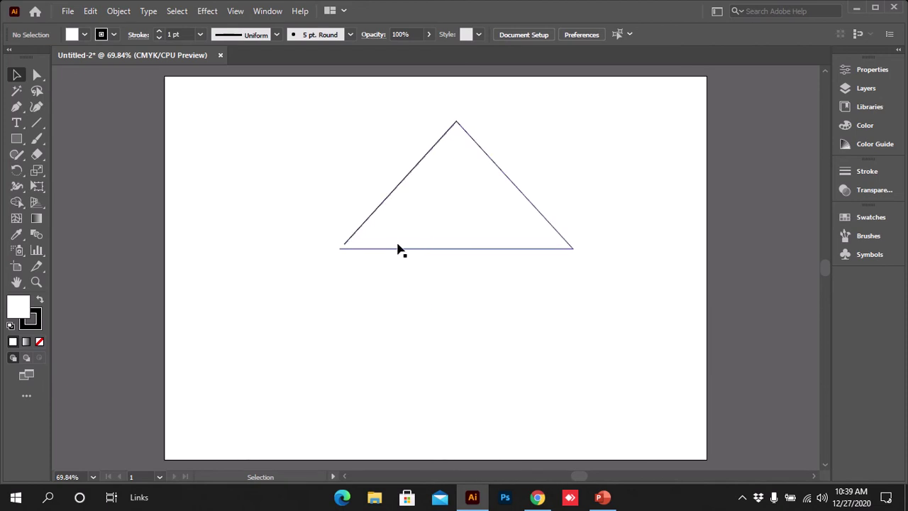
Join the open ends of the triangle path to close its lower-left corner
left_click_drag(467, 295, 416, 92)
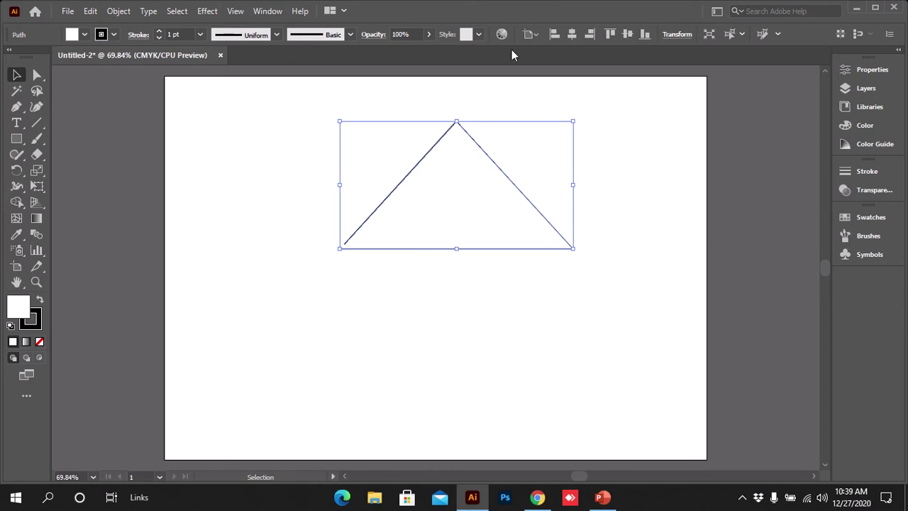
left_click(119, 11)
mouse_move(294, 324)
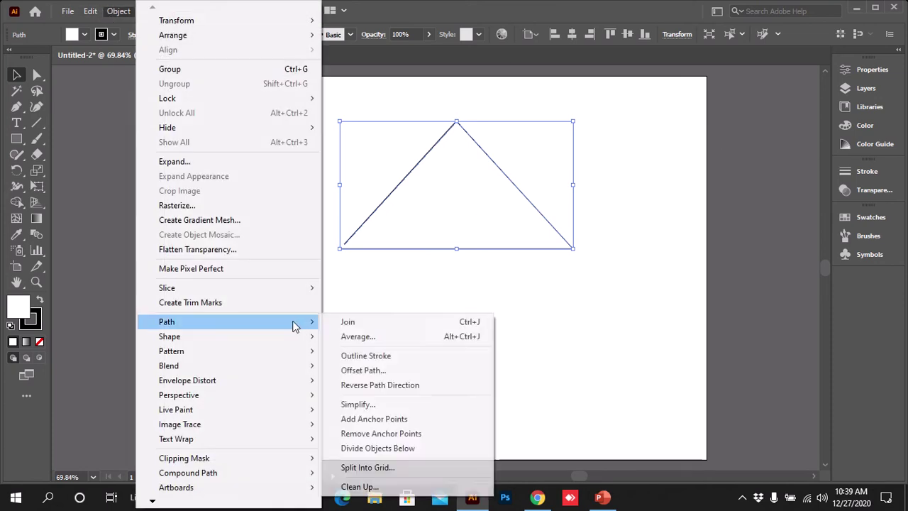
left_click(389, 322)
left_click(456, 303)
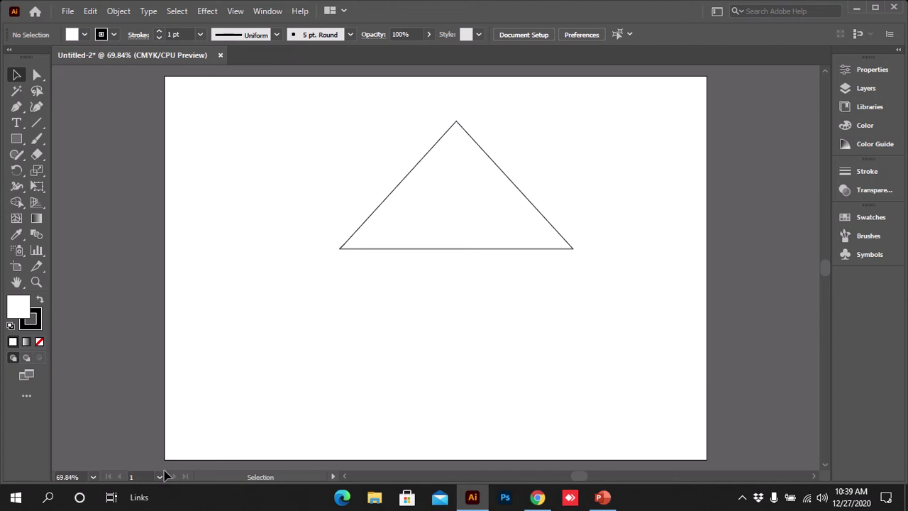
Draw a curved leaf-shaped path about 136 pt tall below the triangle with the Pen tool, leaving a small gap at its top
left_click(16, 107)
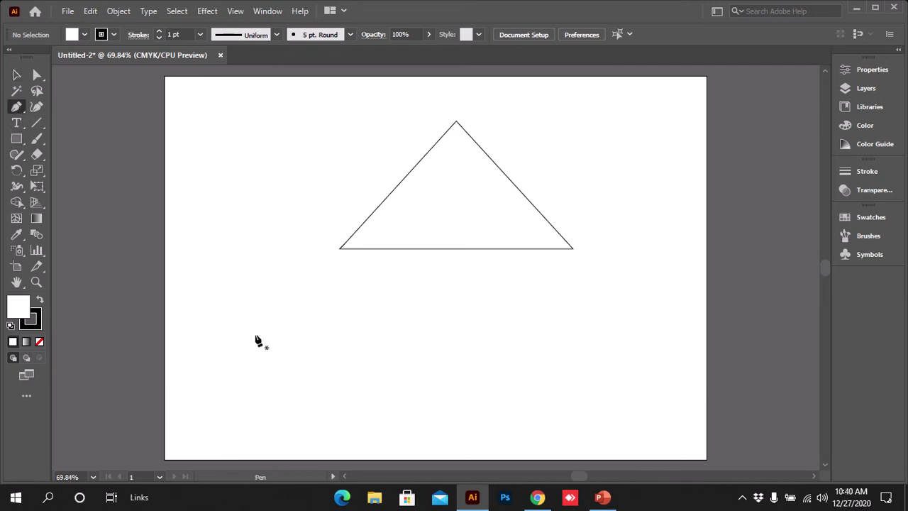
left_click(354, 312)
mouse_move(375, 400)
left_mouse_down()
mouse_move(494, 450)
mouse_move(482, 461)
mouse_move(474, 372)
mouse_move(425, 350)
left_mouse_up()
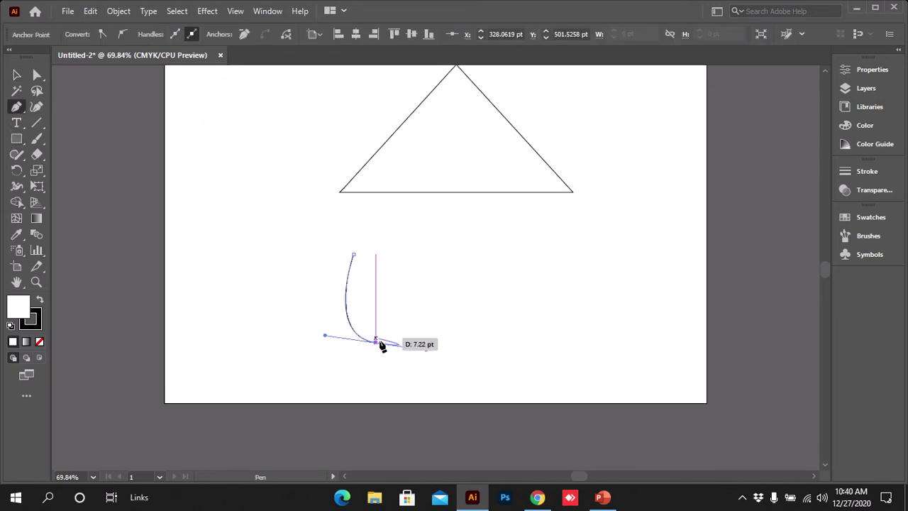
left_click(376, 344)
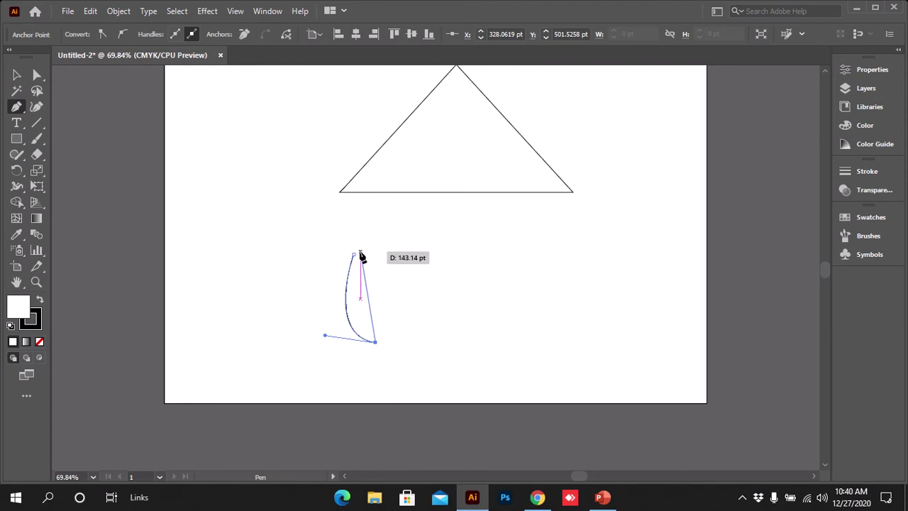
left_click_drag(354, 254, 317, 235)
left_click_drag(360, 259, 127, 78)
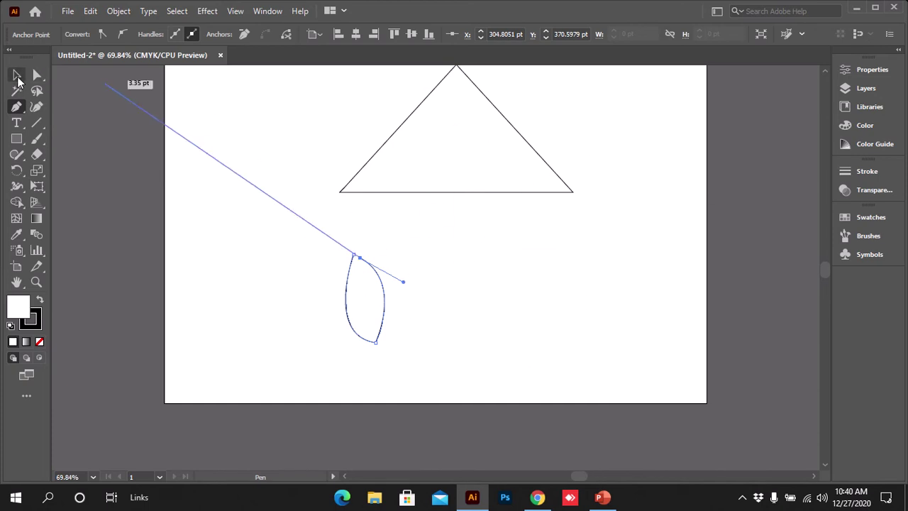
left_click(16, 74)
Try to join the leaf path's open ends without reselecting the whole path, and deselect it
left_click(118, 11)
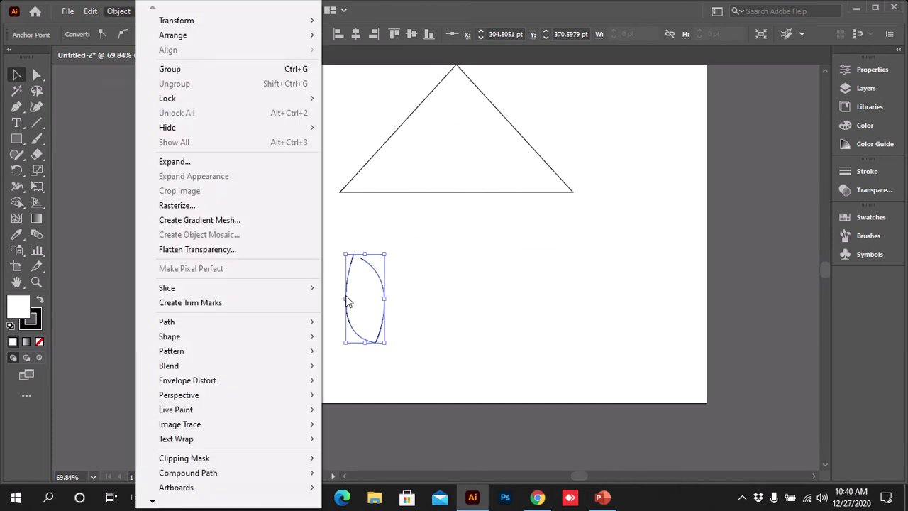
mouse_move(286, 326)
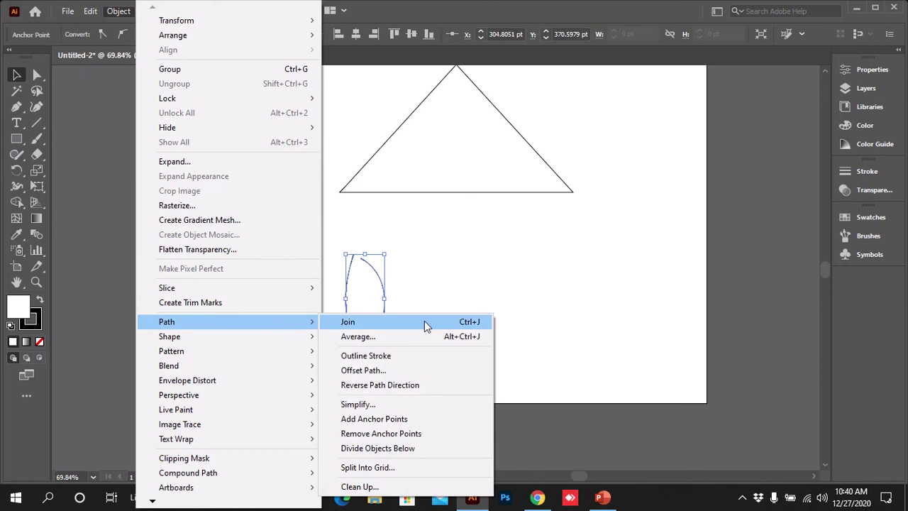
left_click(423, 320)
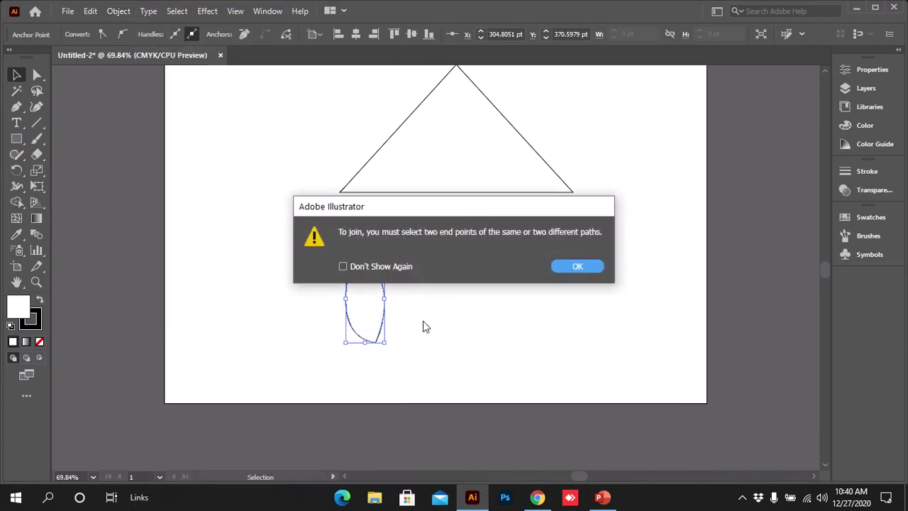
left_click(381, 265)
left_click(577, 266)
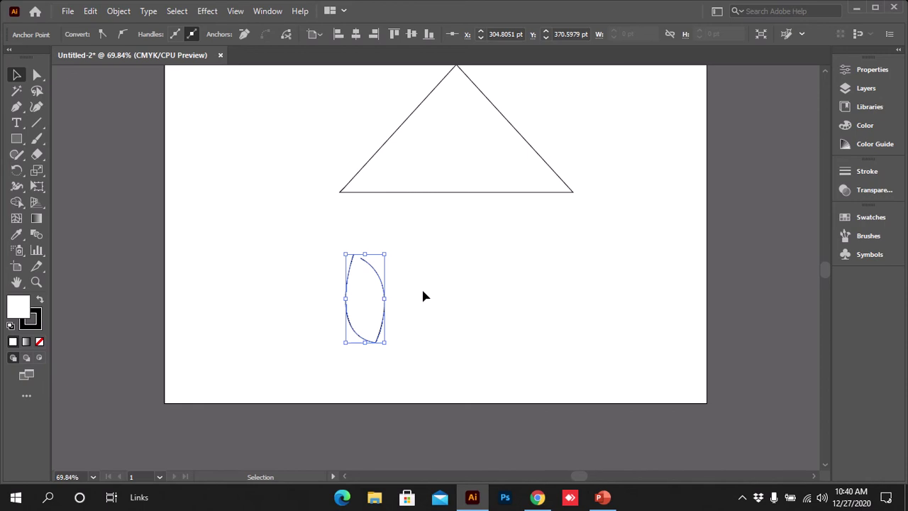
left_click(298, 248)
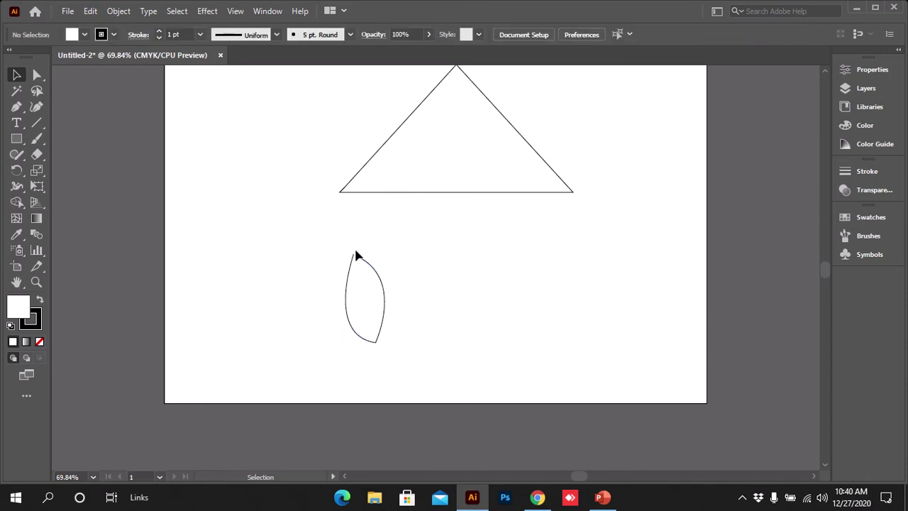
Select the whole leaf path and join its open ends at the top
left_click_drag(305, 251, 391, 348)
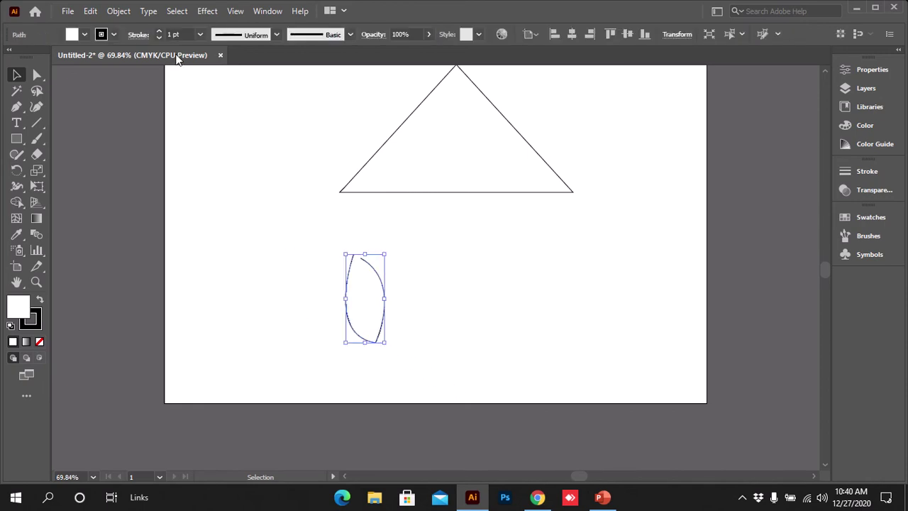
left_click(117, 11)
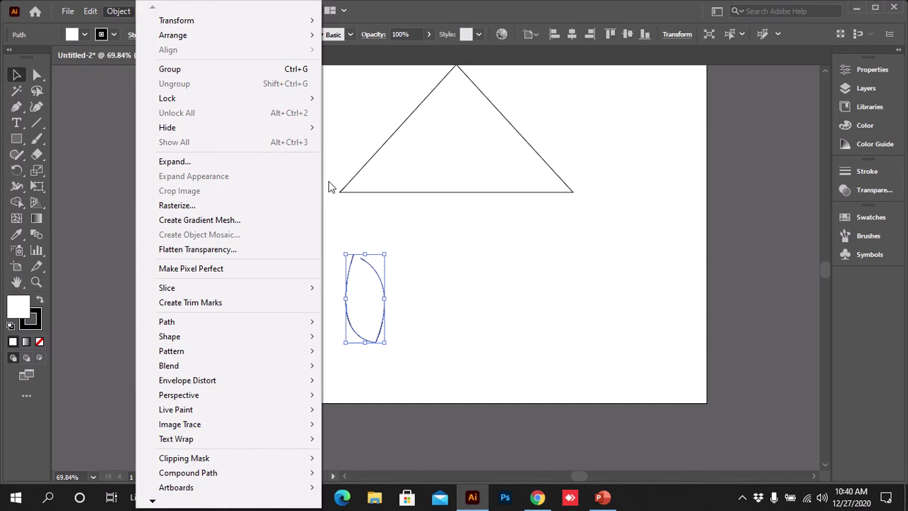
mouse_move(272, 322)
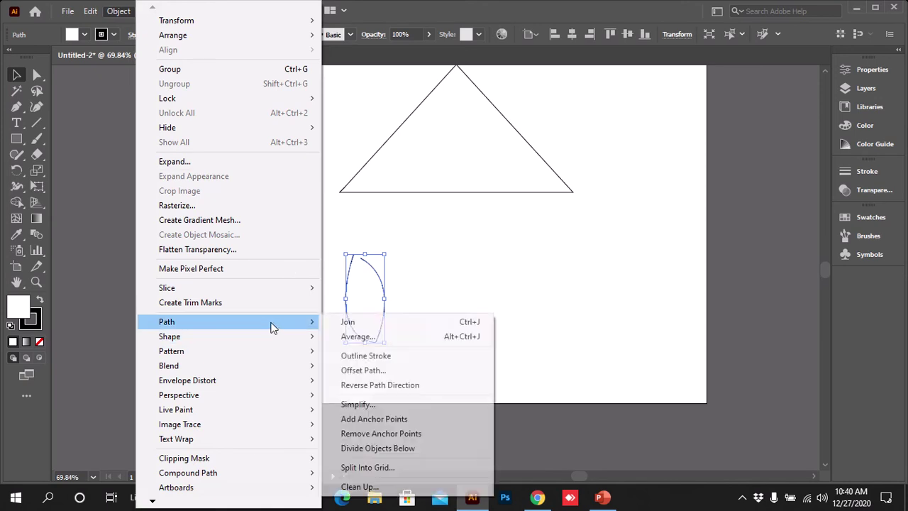
left_click(382, 323)
left_click(480, 300)
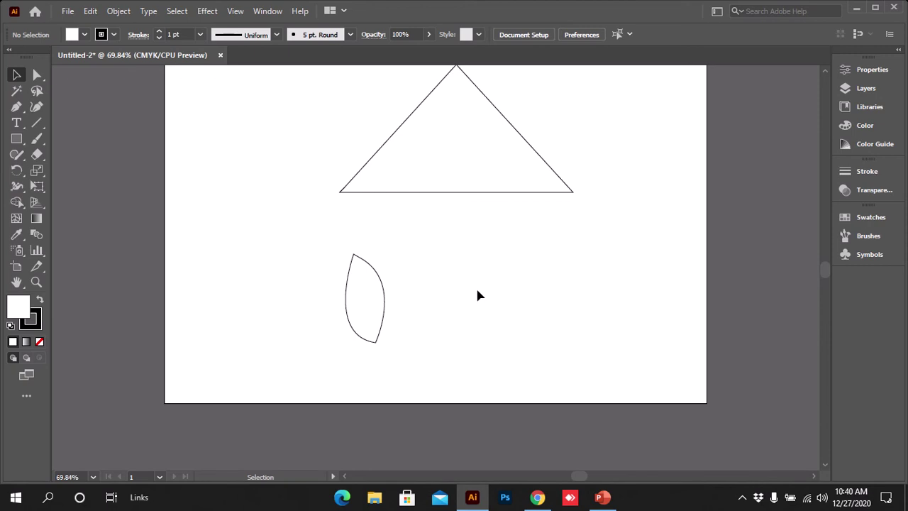
Group the leaf shape, and undo both the grouping and the preceding join
left_click_drag(332, 256, 391, 305)
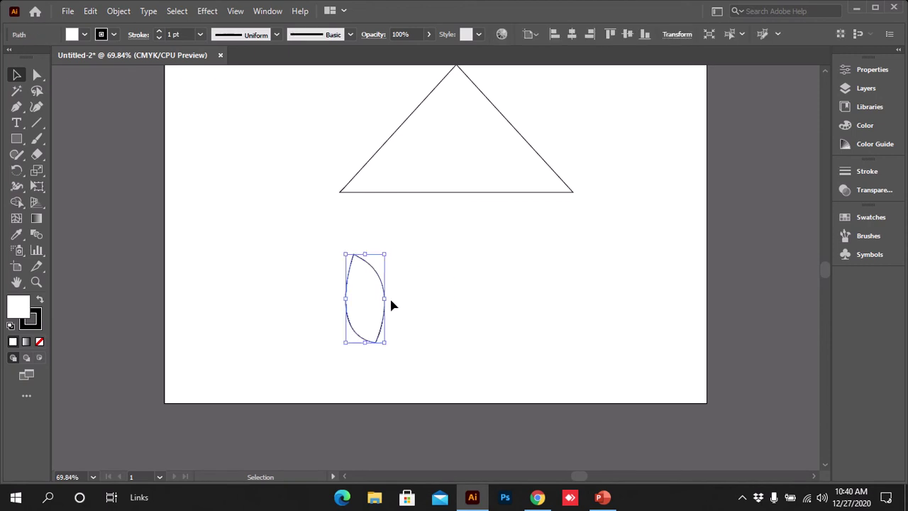
right_click(364, 299)
left_click(398, 290)
right_click(455, 257)
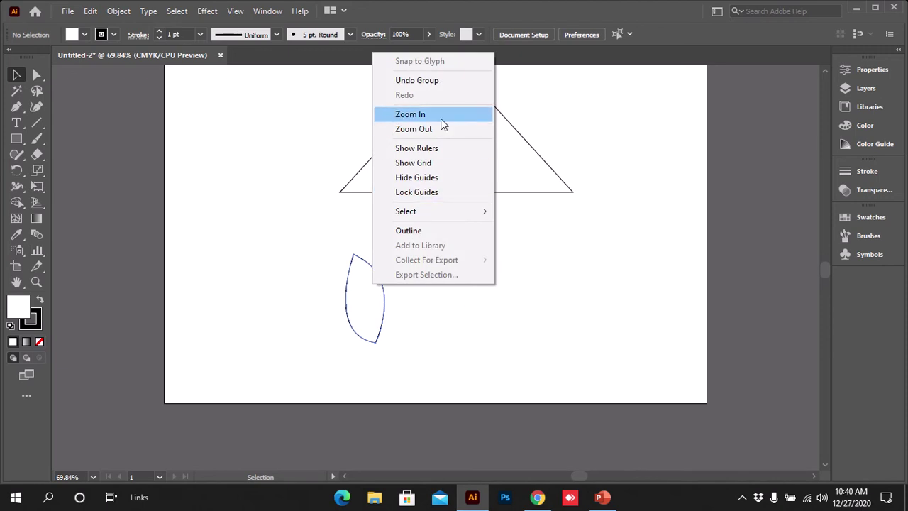
left_click(521, 360)
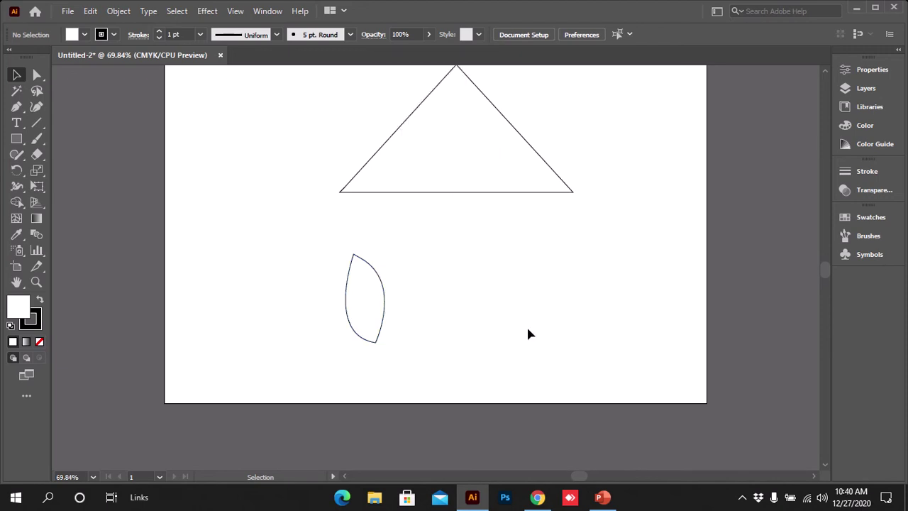
key("ctrl+z")
key("v")
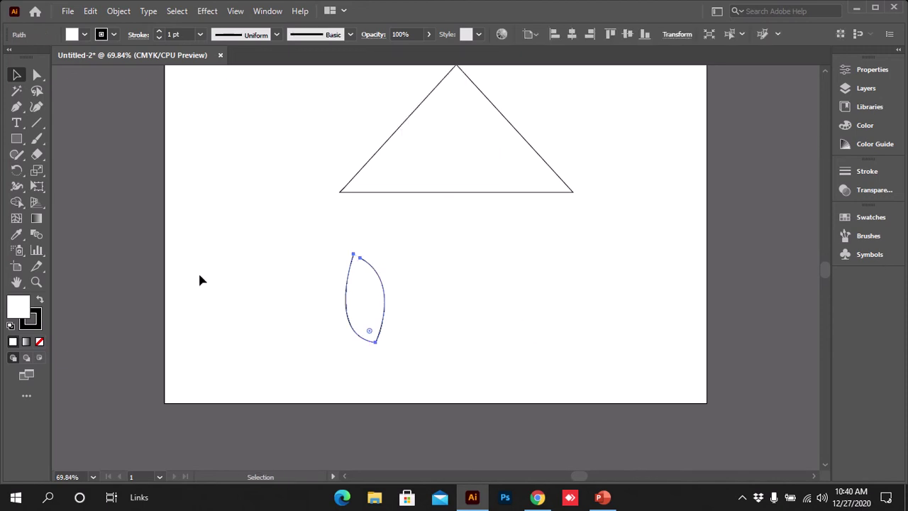
Select the reopened leaf path and join its end points into a closed shape
left_click_drag(310, 253, 454, 342)
right_click(356, 290)
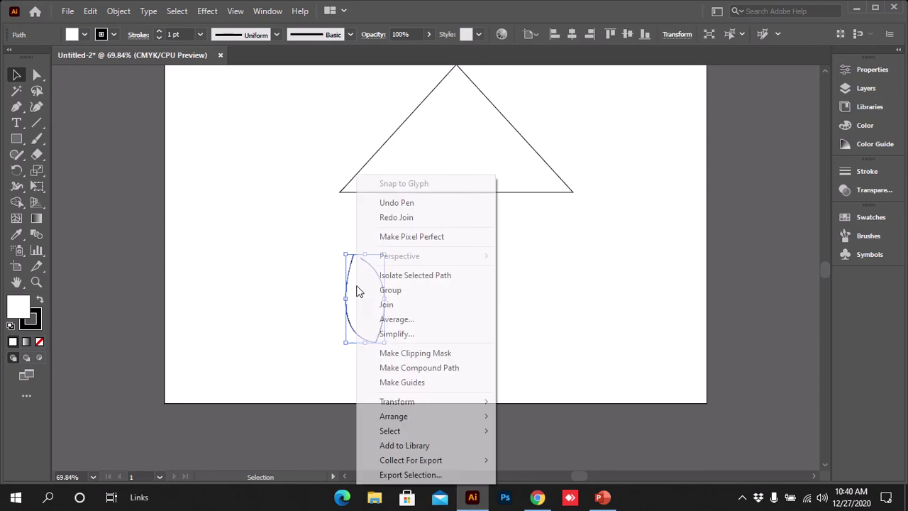
left_click(425, 308)
left_click(512, 301)
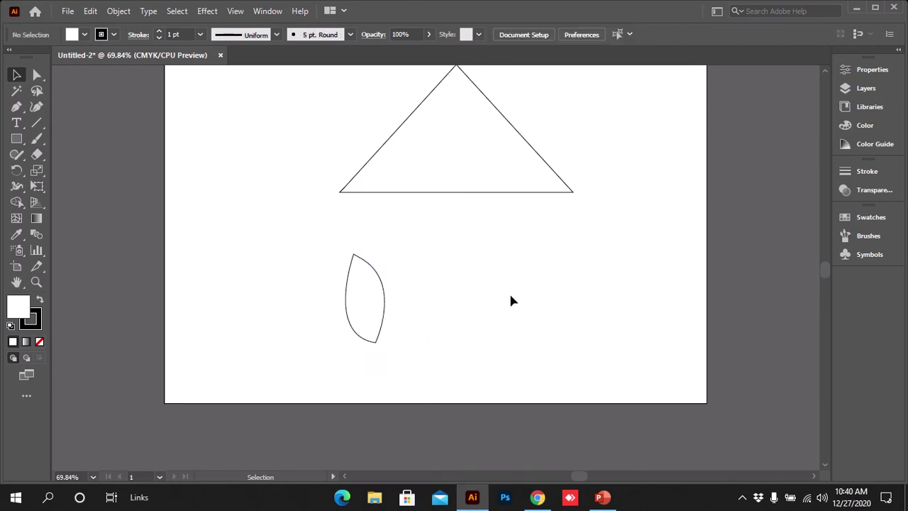
right_click(364, 292)
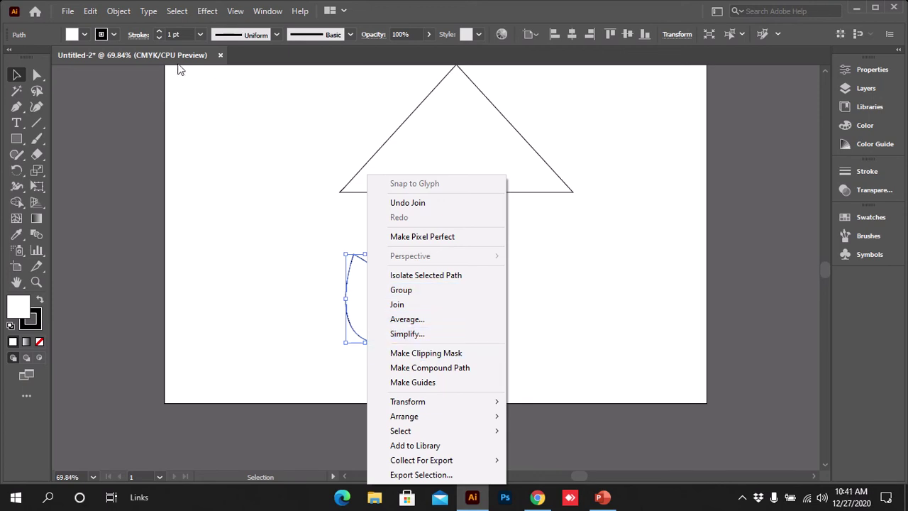
left_click(130, 12)
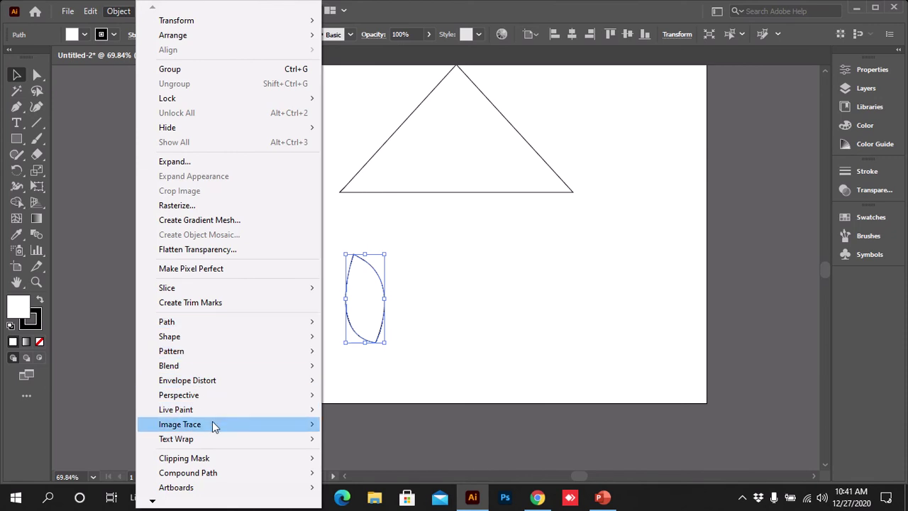
mouse_move(220, 422)
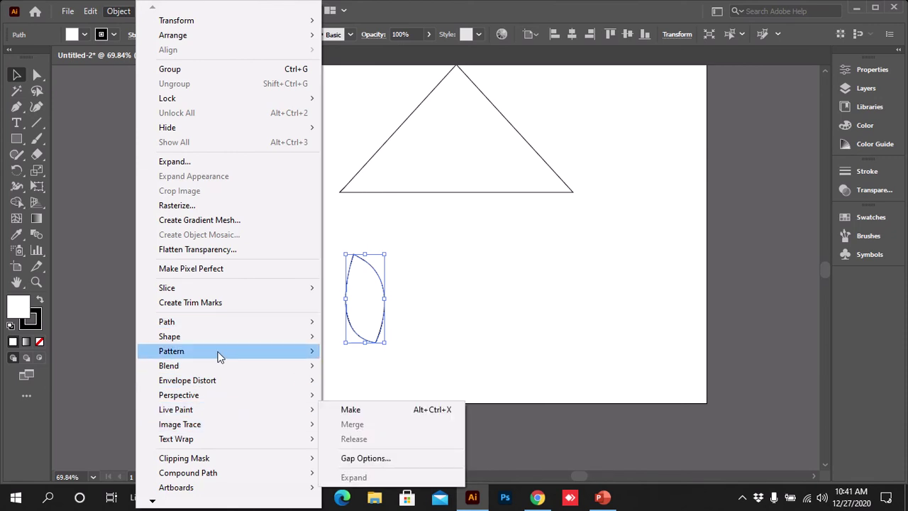
mouse_move(180, 464)
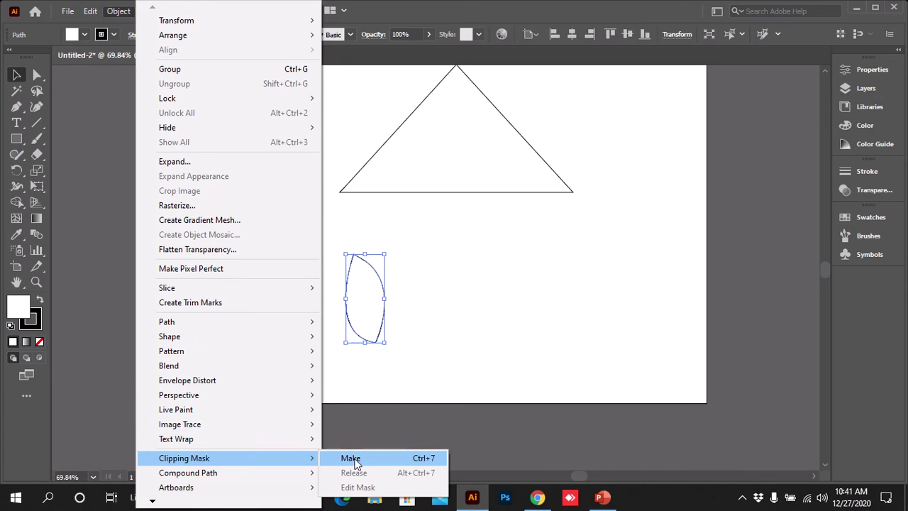
left_click(531, 175)
left_click(379, 298)
right_click(379, 294)
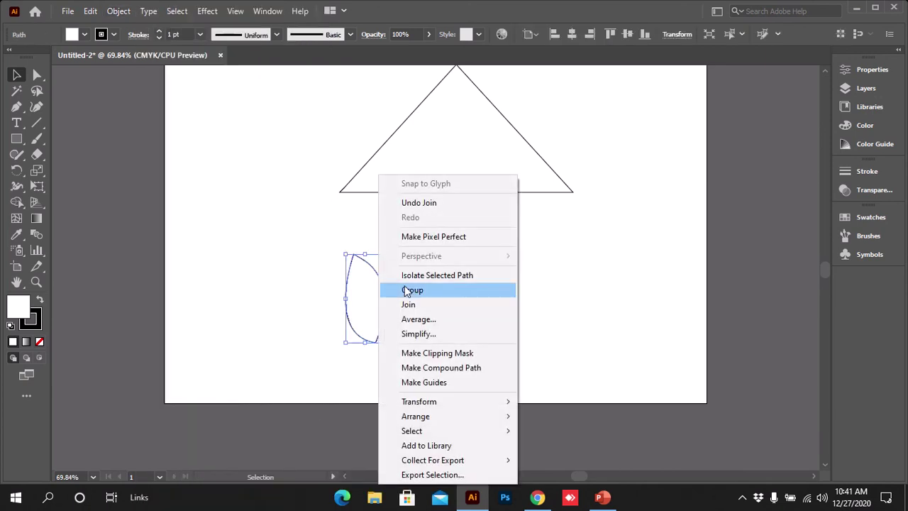
mouse_move(455, 422)
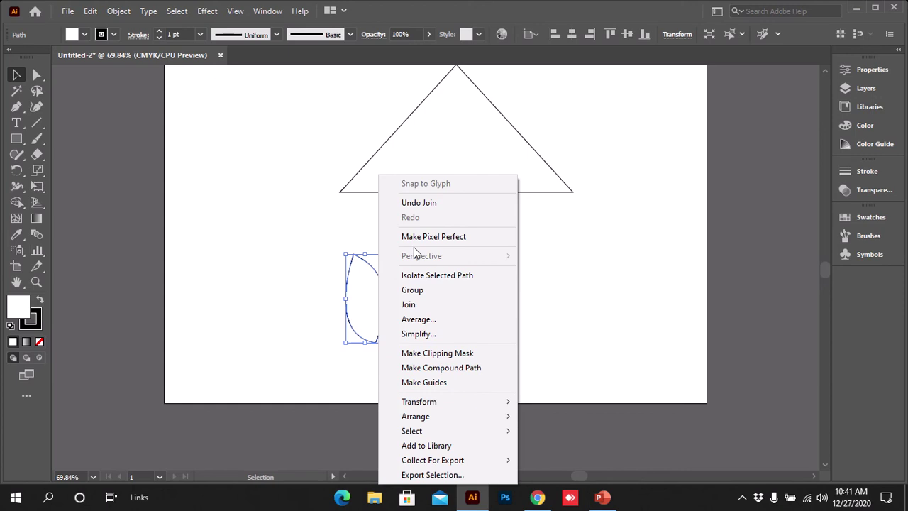
left_click(360, 298)
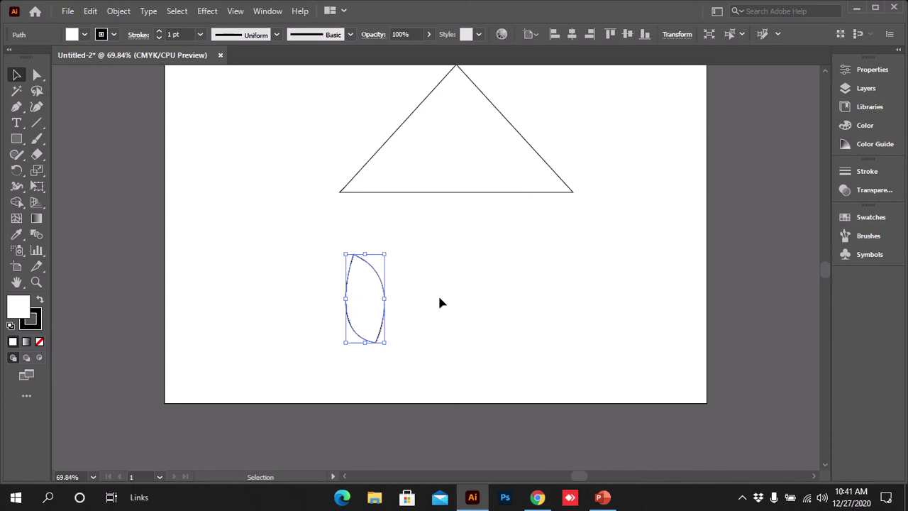
Select the whole leaf shape, average its anchor points along both axes, and deselect it
left_click_drag(408, 347, 200, 204)
left_click(118, 11)
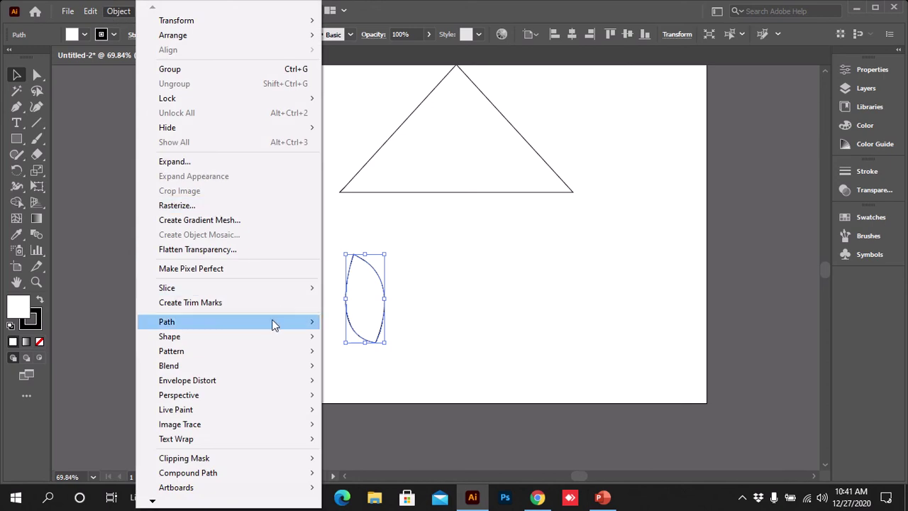
mouse_move(272, 322)
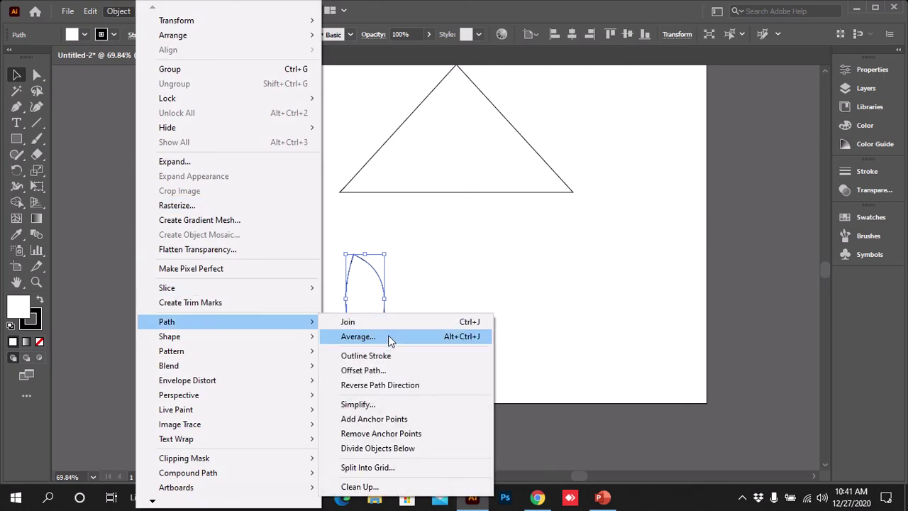
left_click(388, 336)
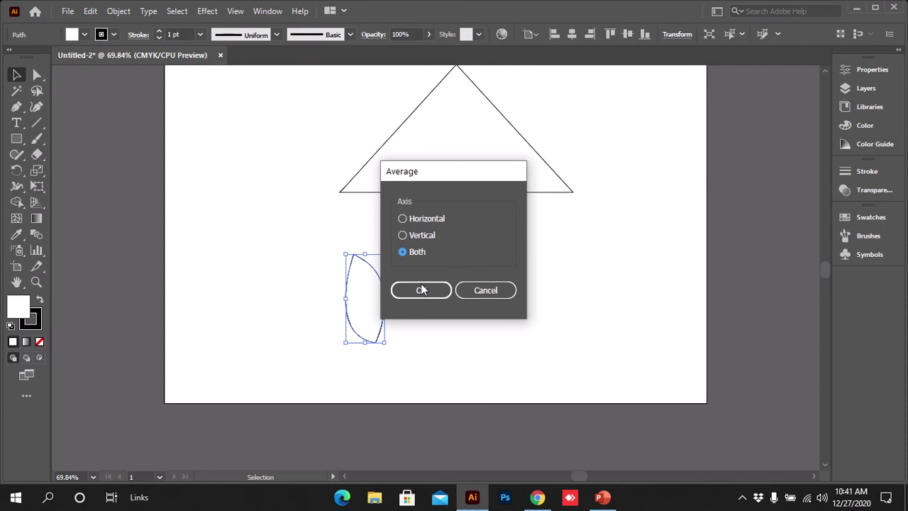
left_click_drag(448, 185, 574, 207)
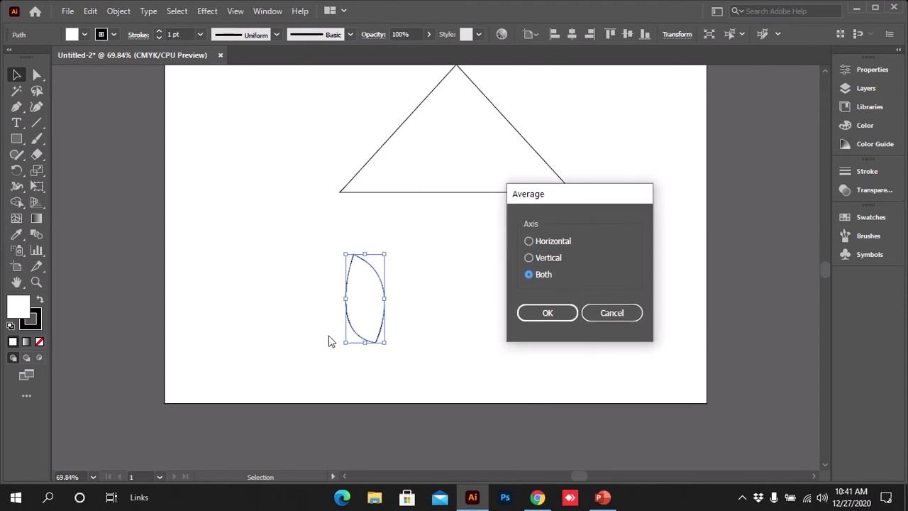
left_click(562, 313)
left_click(445, 304)
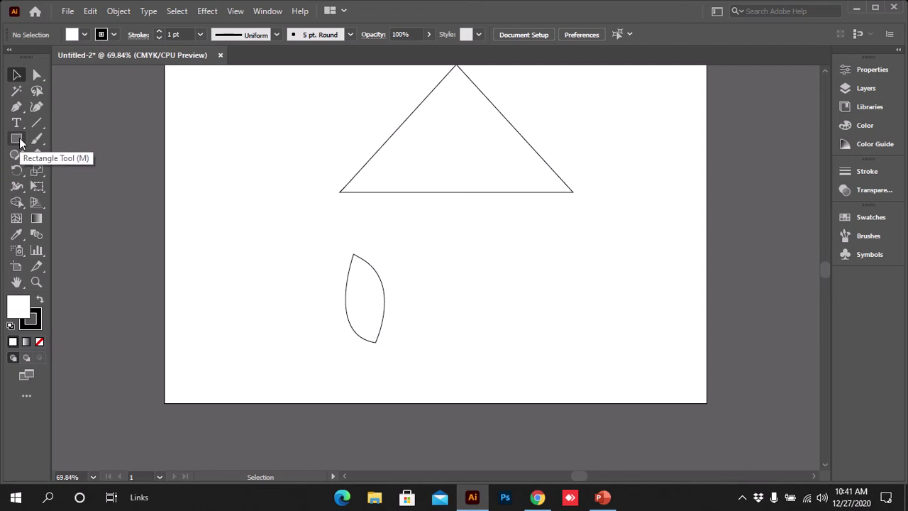
Draw an open S-shaped wave with three anchor points beside the leaf using the Pen tool, spacing the first two about 164 pt apart
left_click(19, 142)
left_click(36, 123)
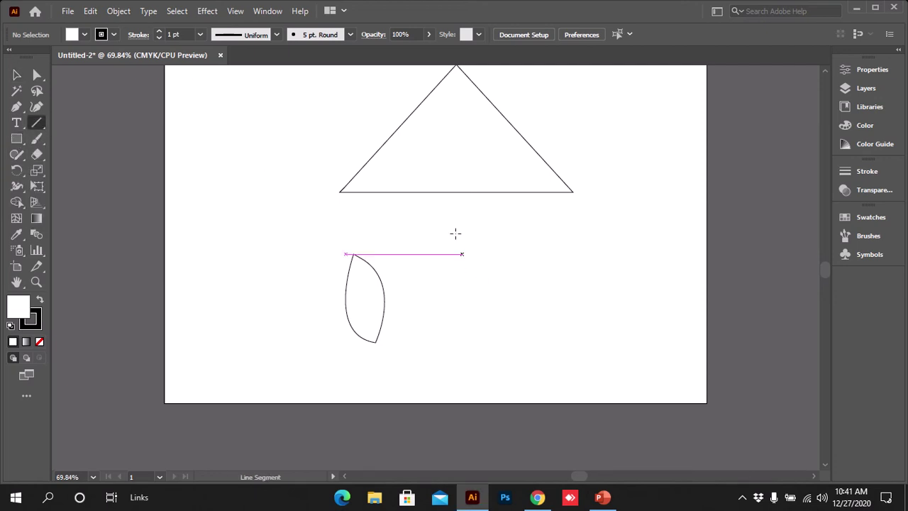
left_click(15, 108)
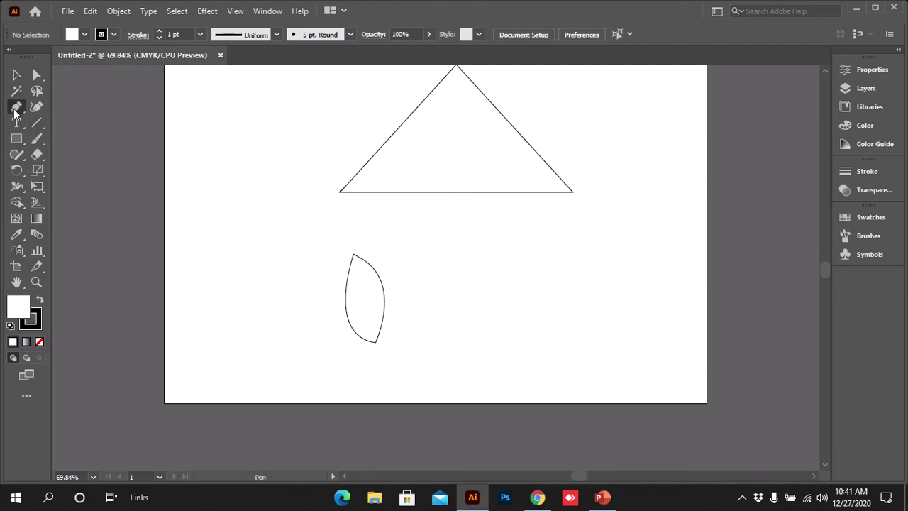
left_click(460, 298)
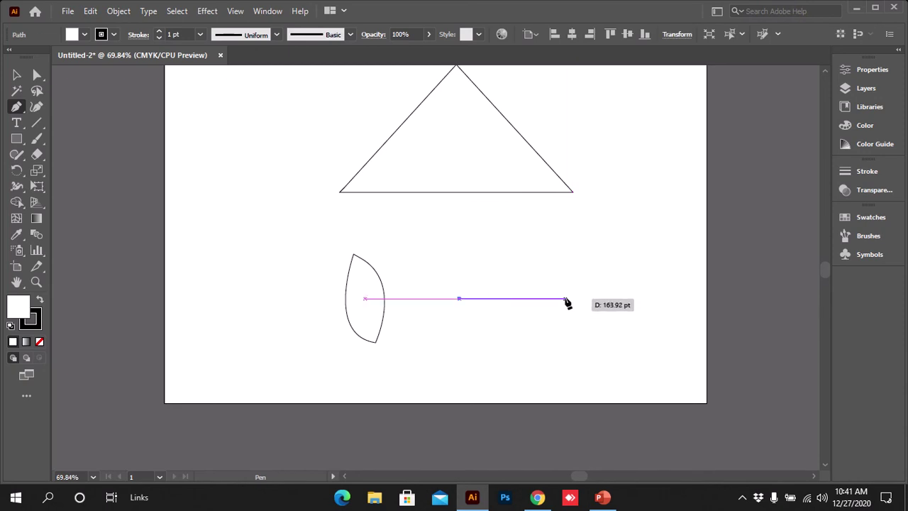
left_click_drag(567, 298, 640, 336)
left_click_drag(569, 299, 676, 256)
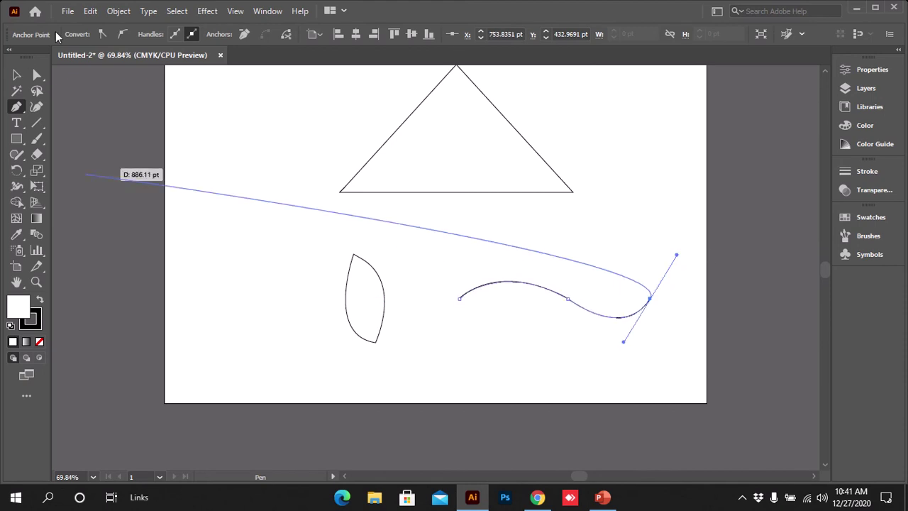
left_click(17, 77)
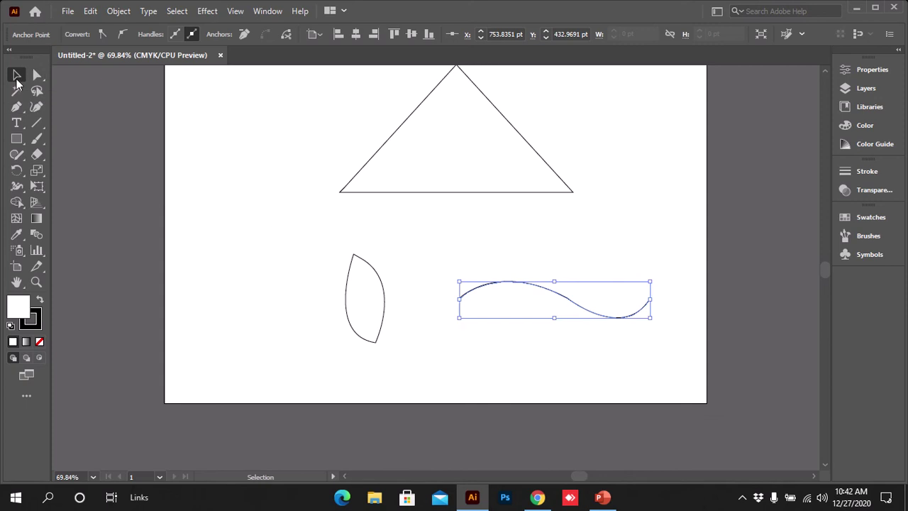
left_click(505, 258)
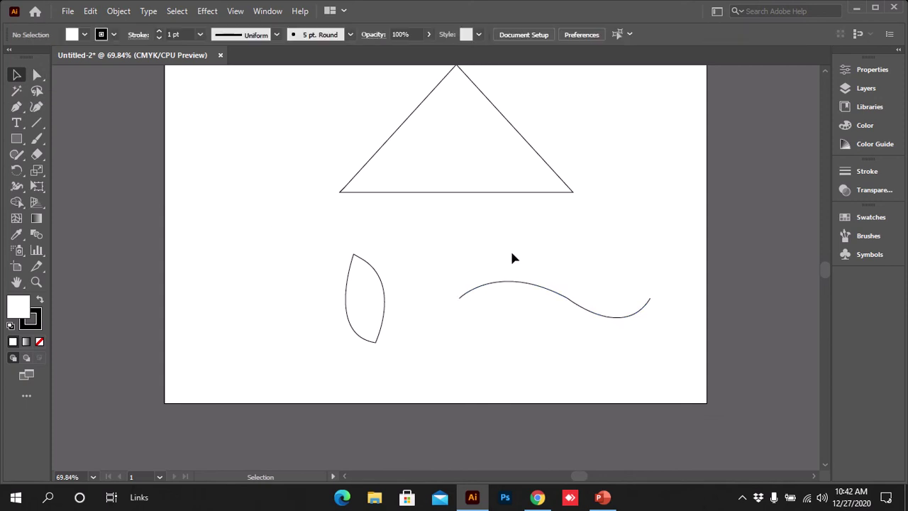
Remove the fill from the wavy path and deselect it
left_click(541, 307)
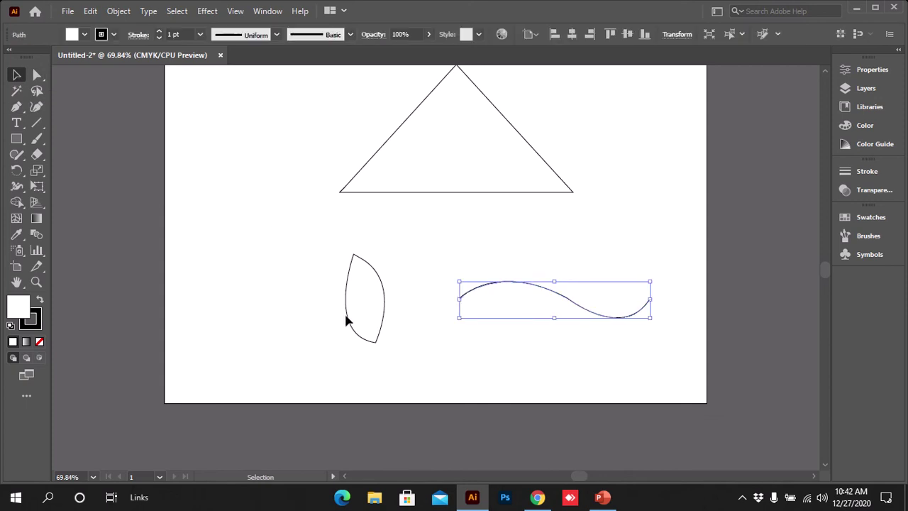
left_click(39, 342)
left_click(442, 345)
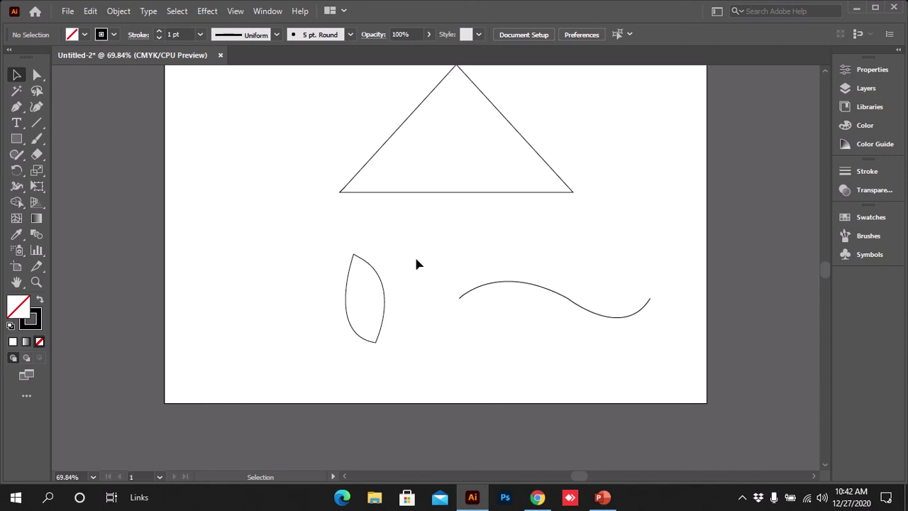
Select the wavy path and average its anchor points along the horizontal axis
left_click_drag(439, 261, 665, 355)
left_click(122, 12)
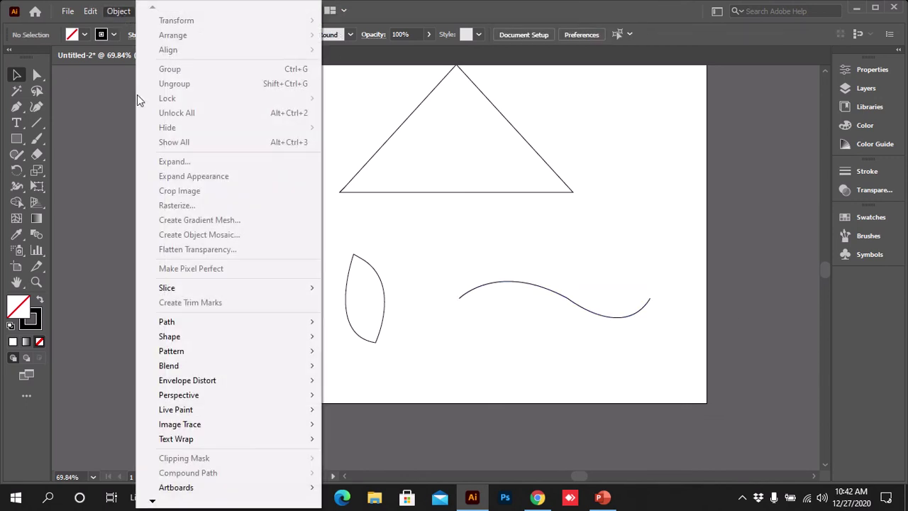
mouse_move(284, 320)
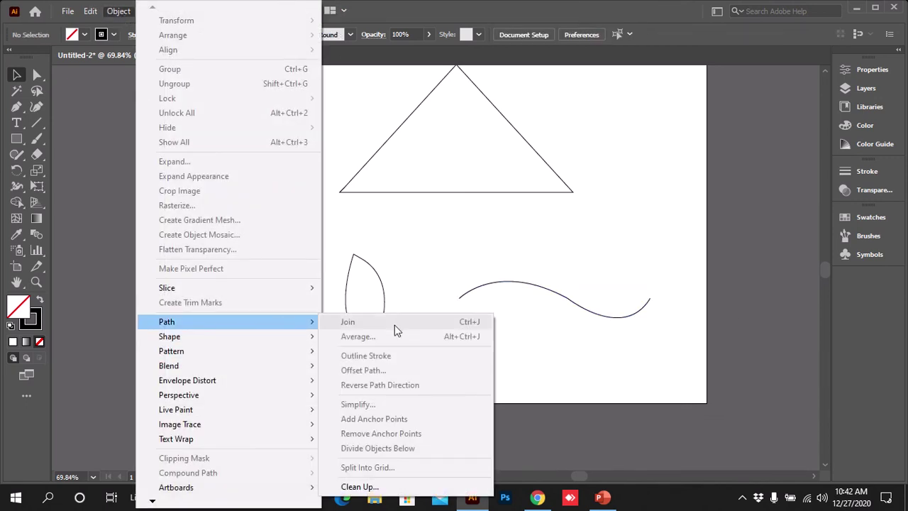
left_click_drag(548, 266, 543, 312)
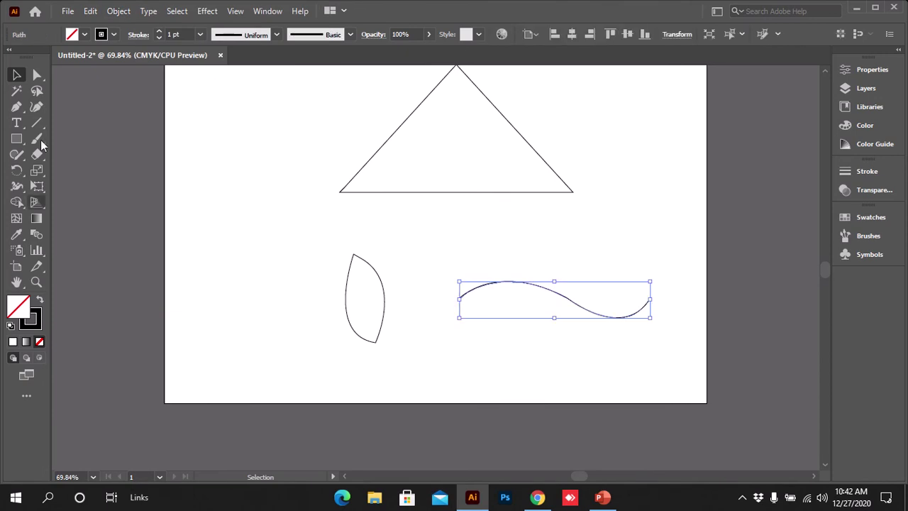
left_click(113, 11)
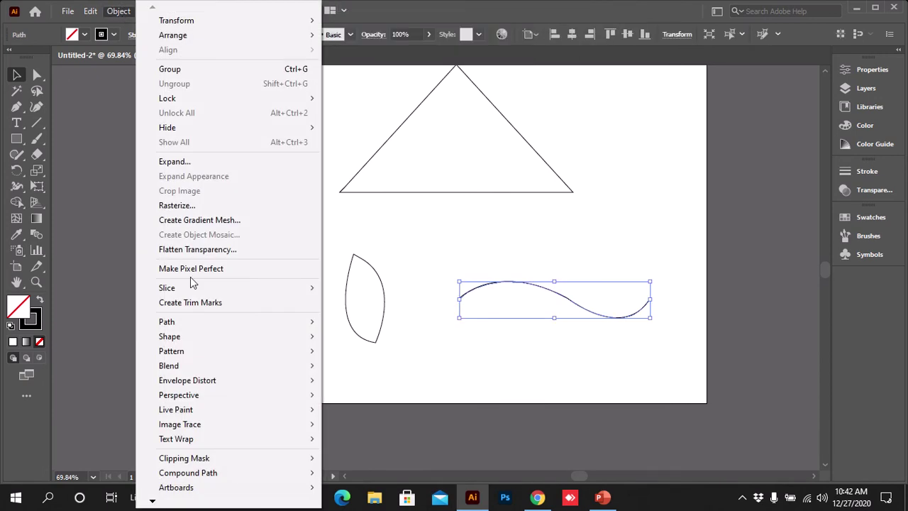
mouse_move(224, 323)
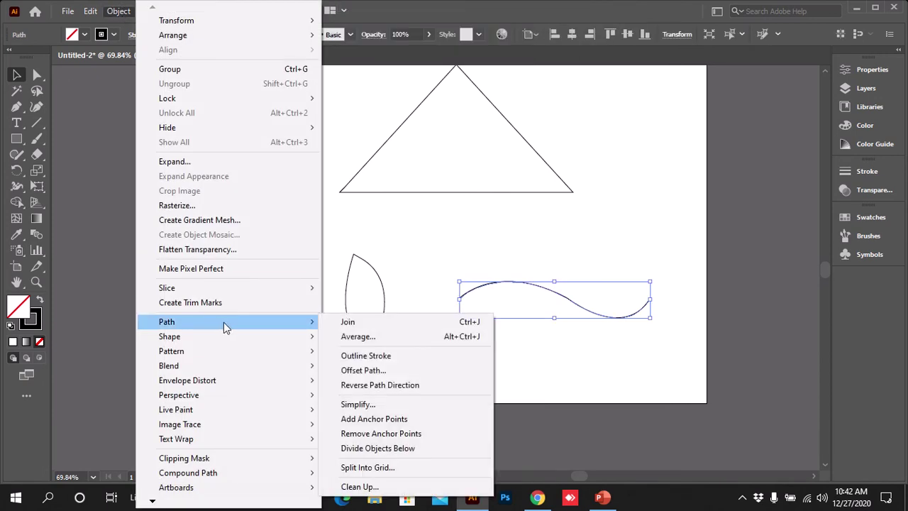
left_click(389, 341)
left_click_drag(603, 192, 740, 68)
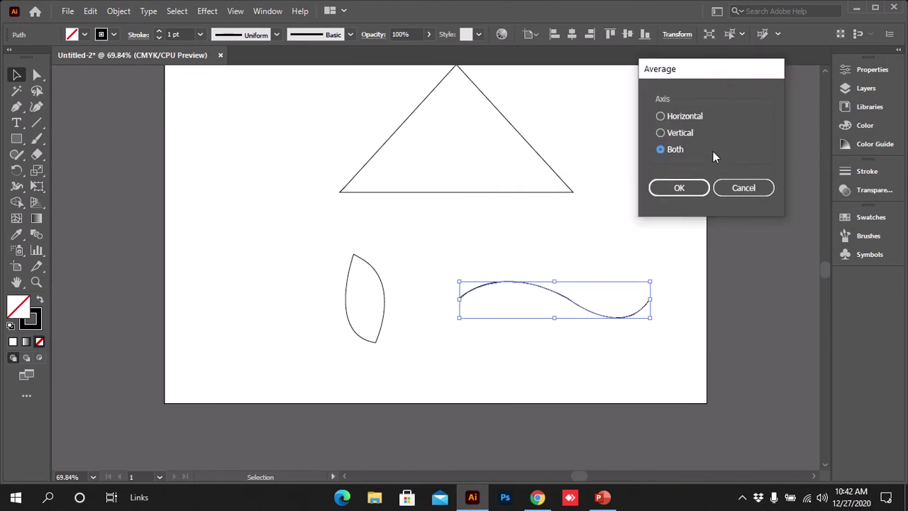
left_click(661, 115)
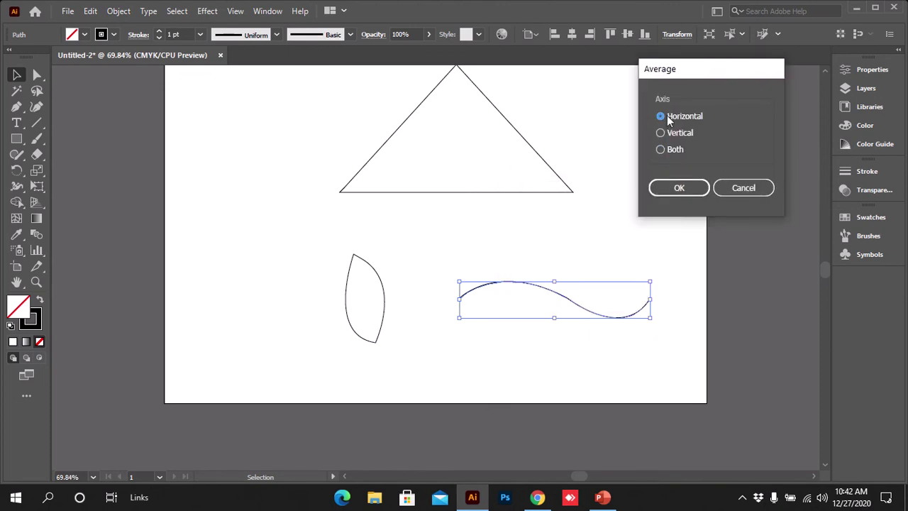
left_click(678, 188)
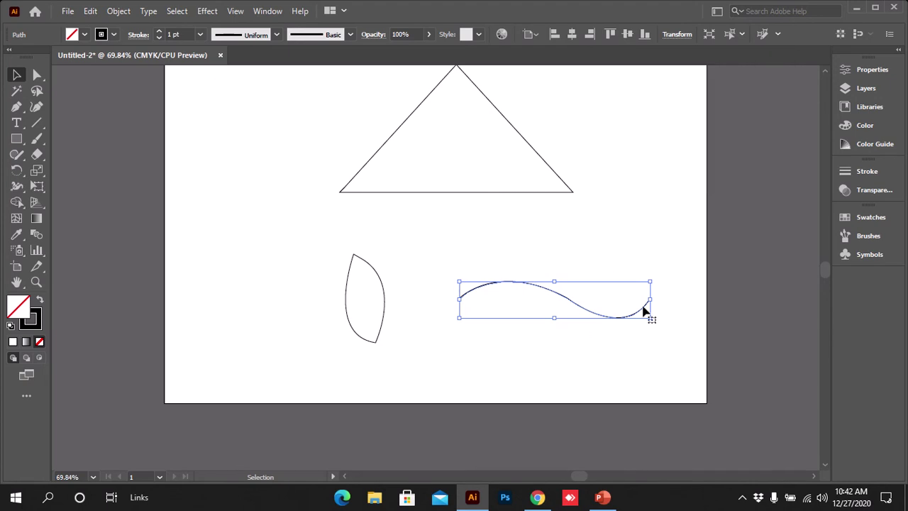
Average the wavy path's anchor points along the vertical axis and deselect it
left_click(120, 11)
mouse_move(290, 324)
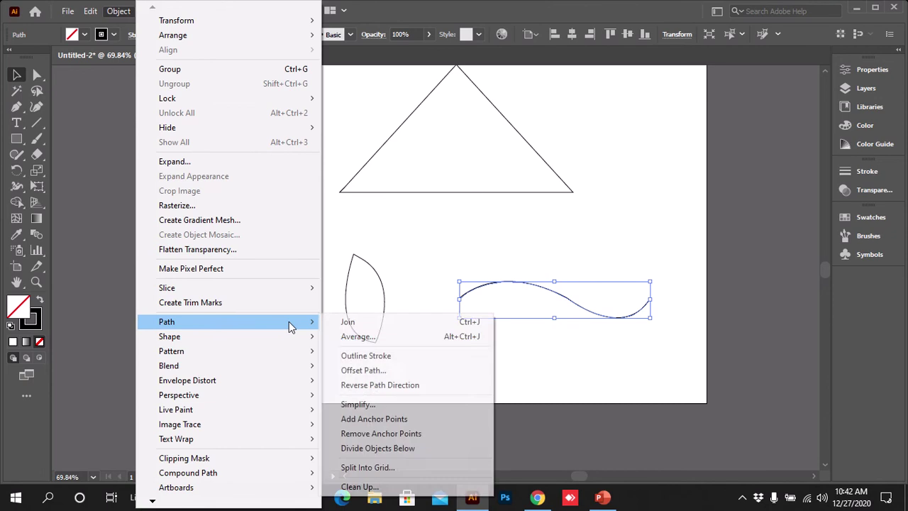
left_click(382, 336)
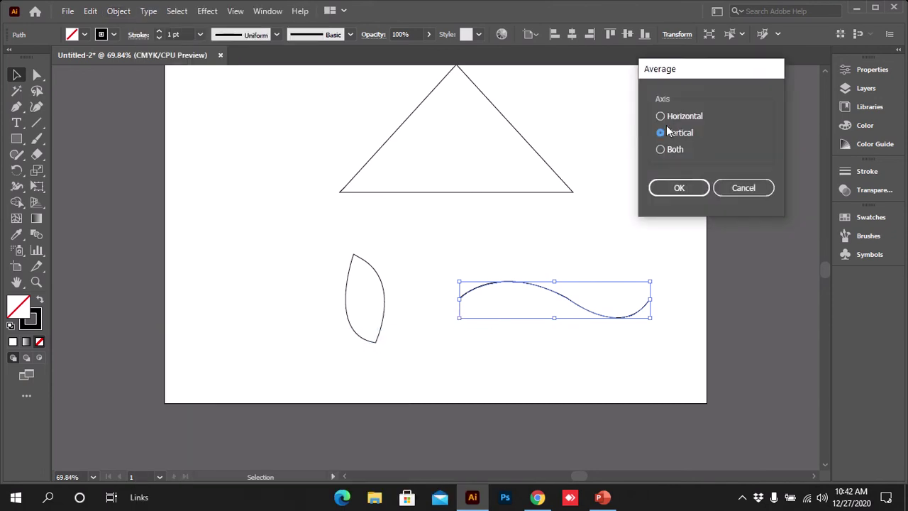
left_click(681, 194)
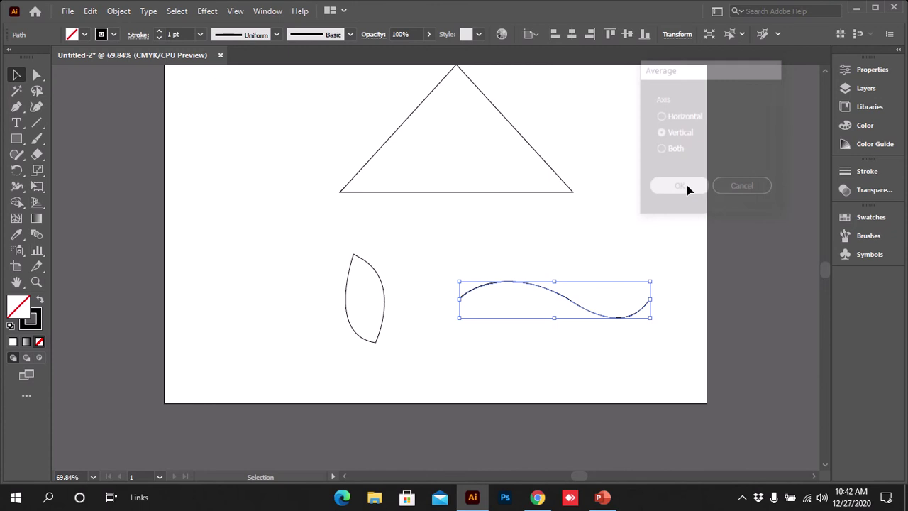
left_click(577, 353)
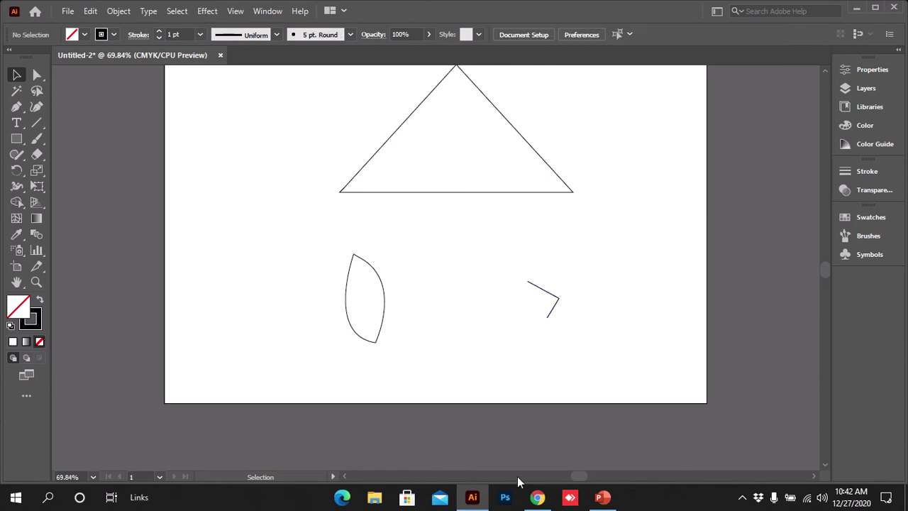
Select the collapsed angular path, average its anchor points along the horizontal axis, and deselect it
left_click_drag(599, 349, 634, 361)
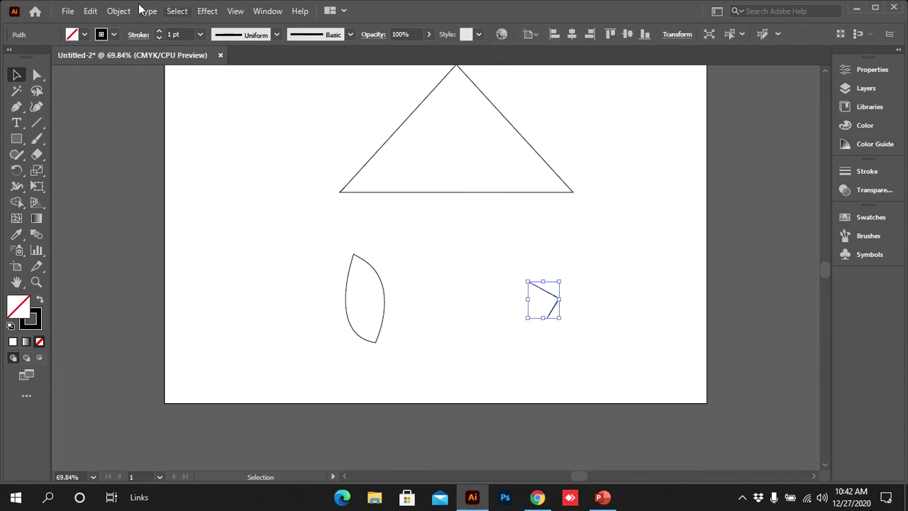
left_click(115, 14)
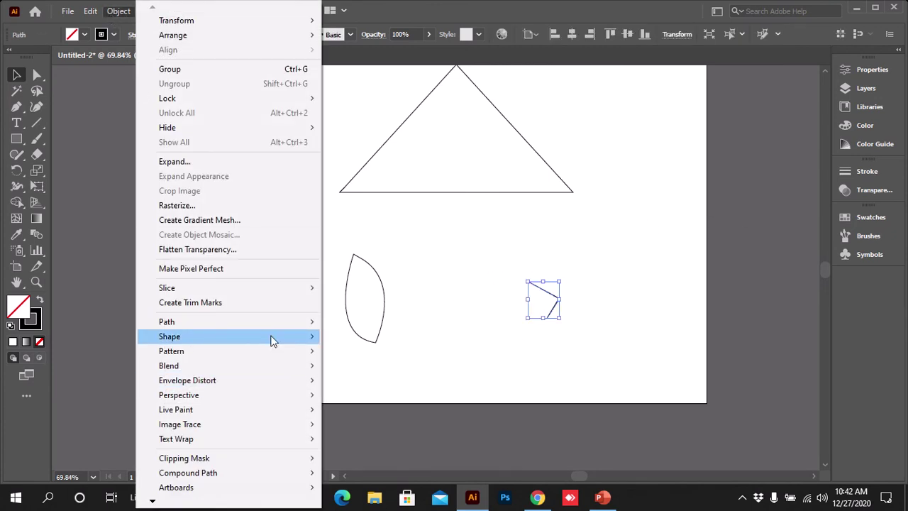
mouse_move(281, 329)
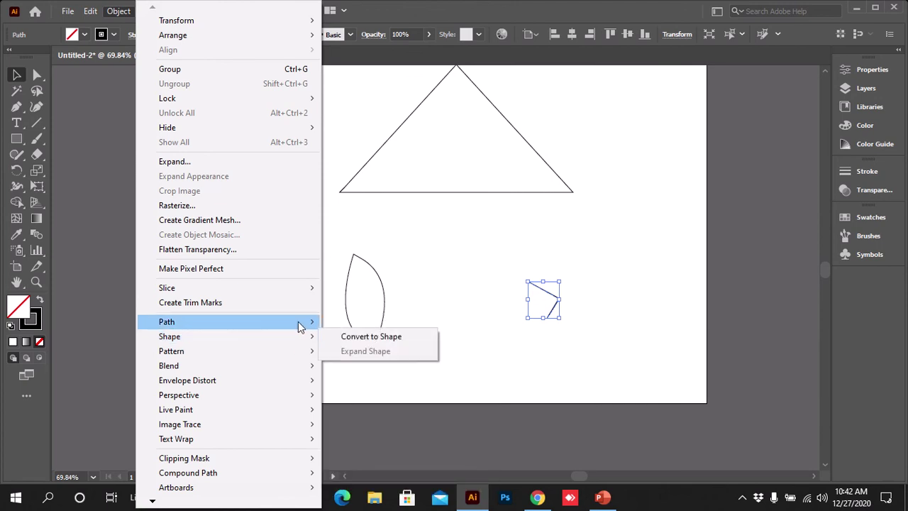
left_click(408, 337)
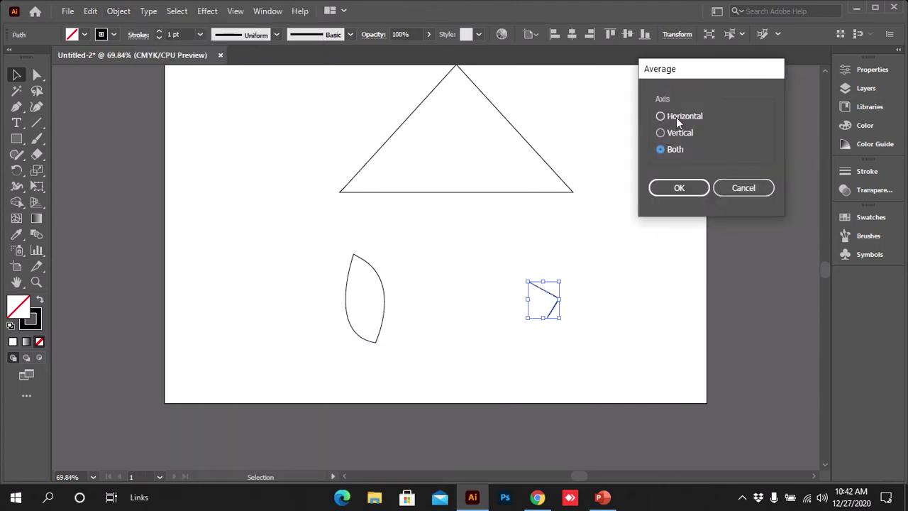
left_click(676, 117)
left_click(678, 188)
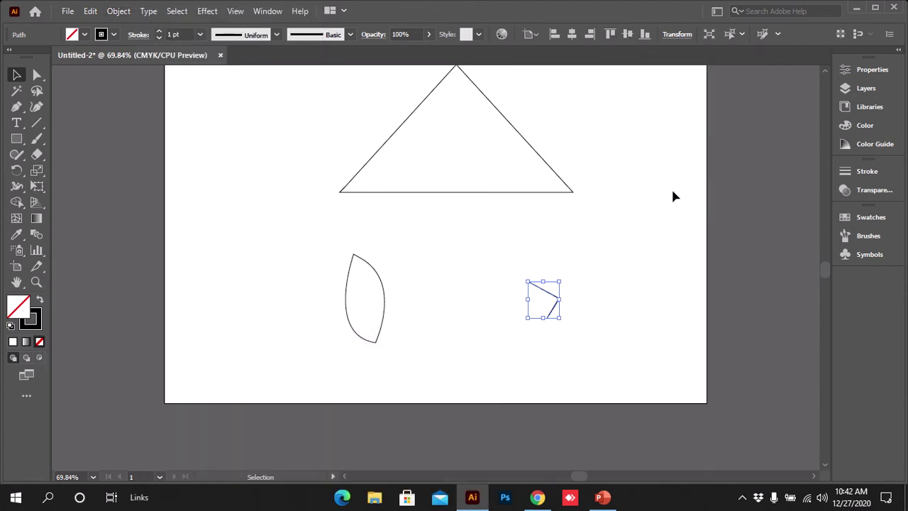
left_click(625, 294)
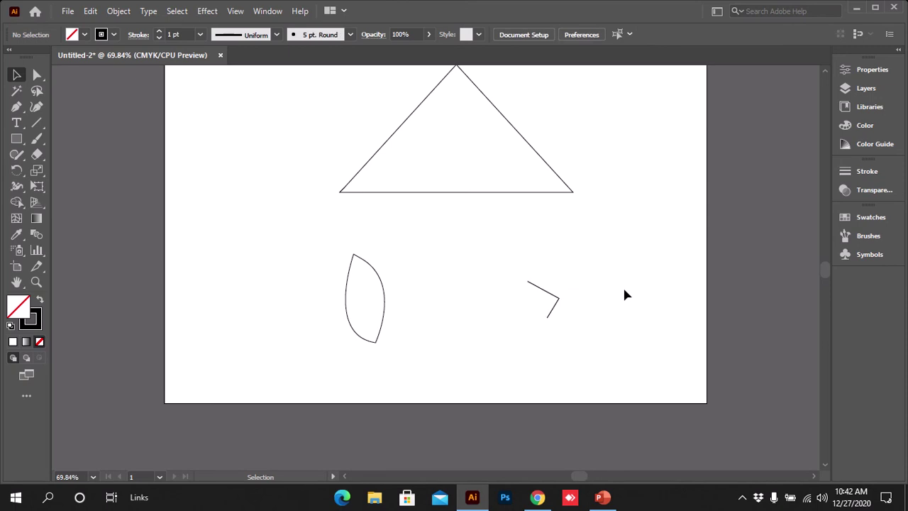
Select the collapsed angular path and average its anchor points along both axes
left_click(557, 303)
left_click(588, 309)
left_click_drag(556, 305, 494, 286)
left_click(115, 12)
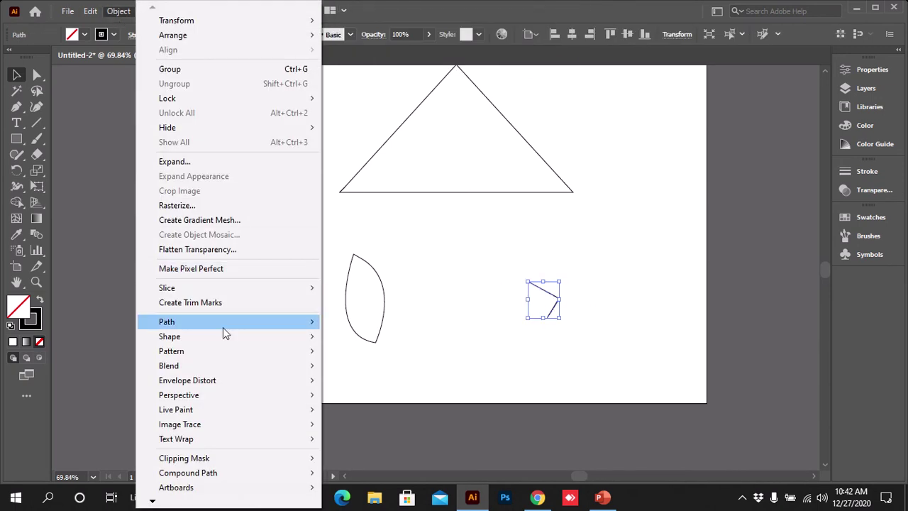
mouse_move(249, 321)
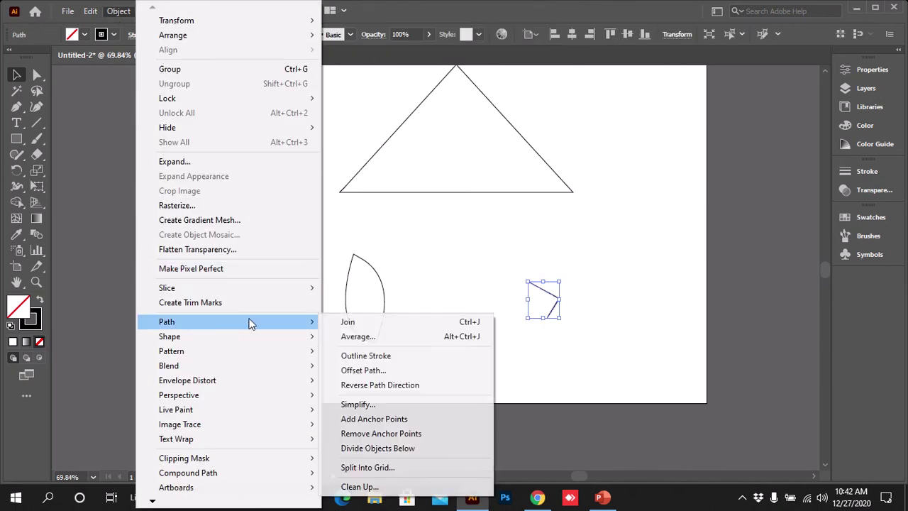
left_click(404, 338)
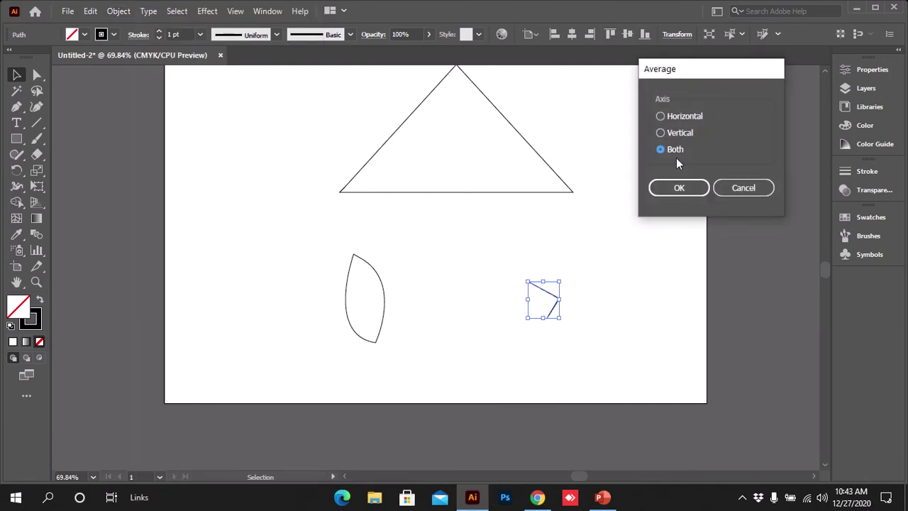
left_click(673, 187)
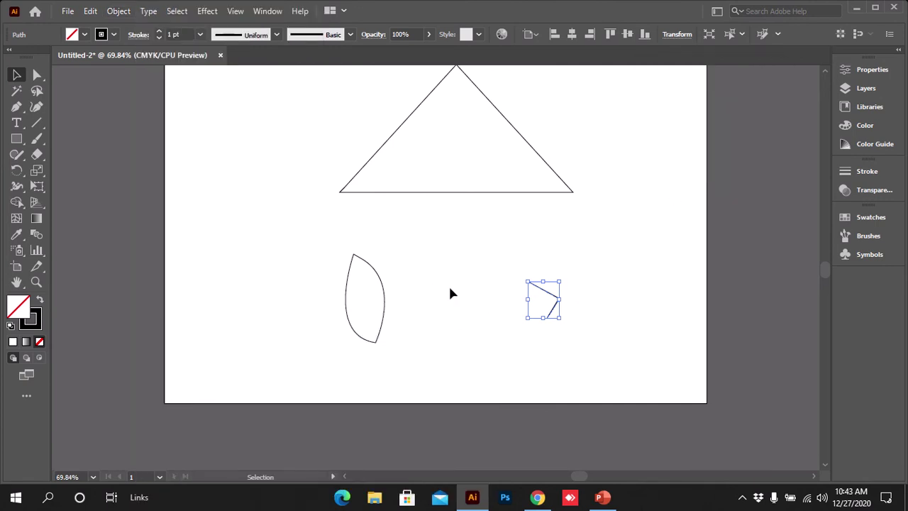
key("a")
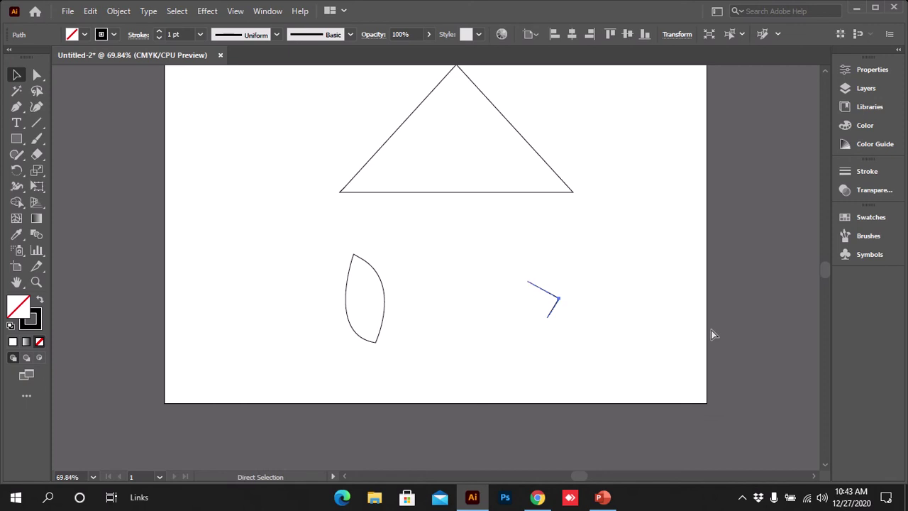
Undo the averaging of the wavy path and rotate the curve about 90 degrees clockwise so it stands upright
key("ctrl+z")
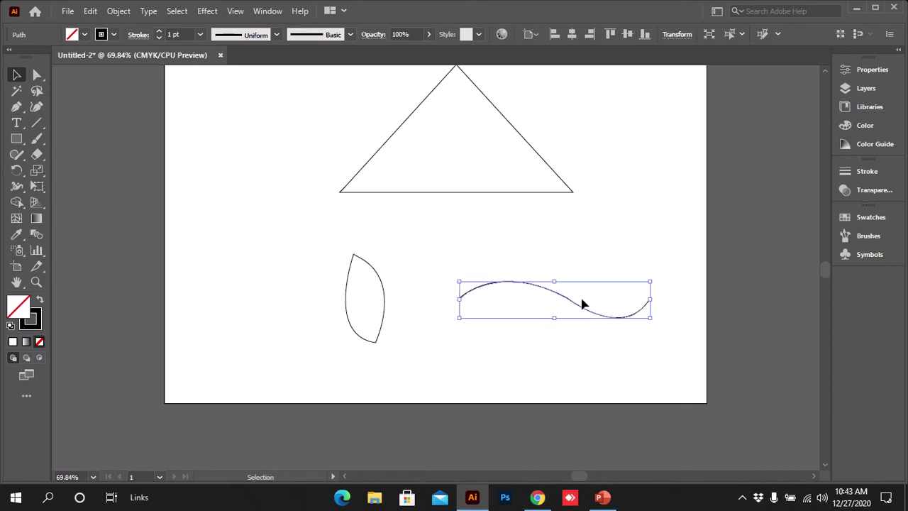
left_click(622, 310)
key("v")
left_click_drag(655, 341, 360, 249)
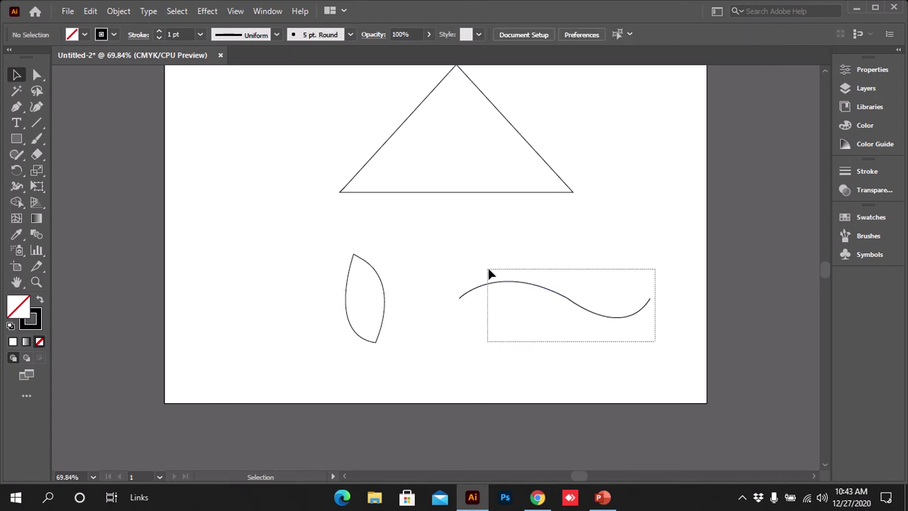
left_click(586, 310)
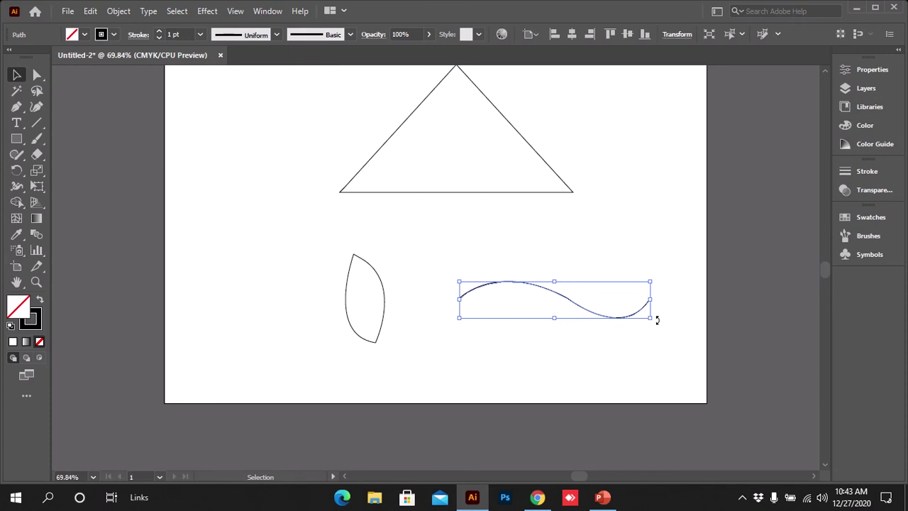
left_click_drag(655, 318, 539, 371)
Average the upright wavy path's anchor points along the vertical axis
left_click(105, 10)
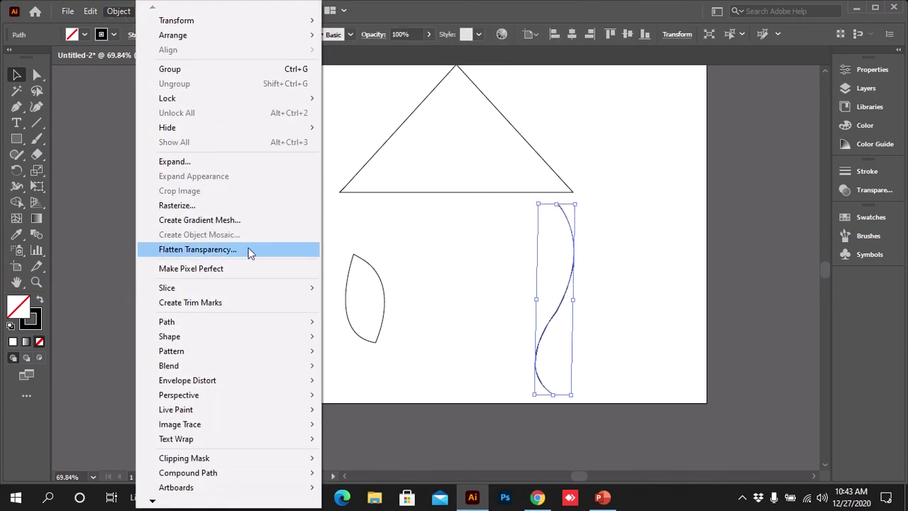
mouse_move(249, 291)
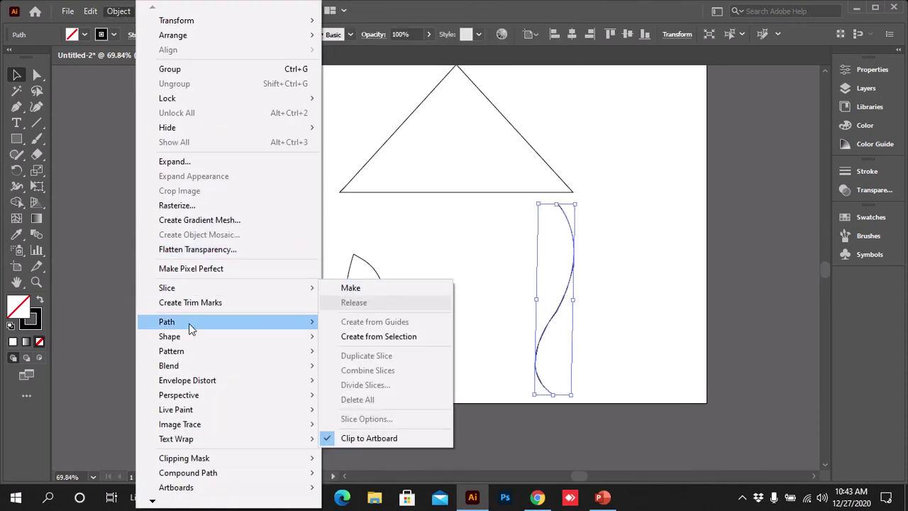
mouse_move(189, 324)
left_click(386, 338)
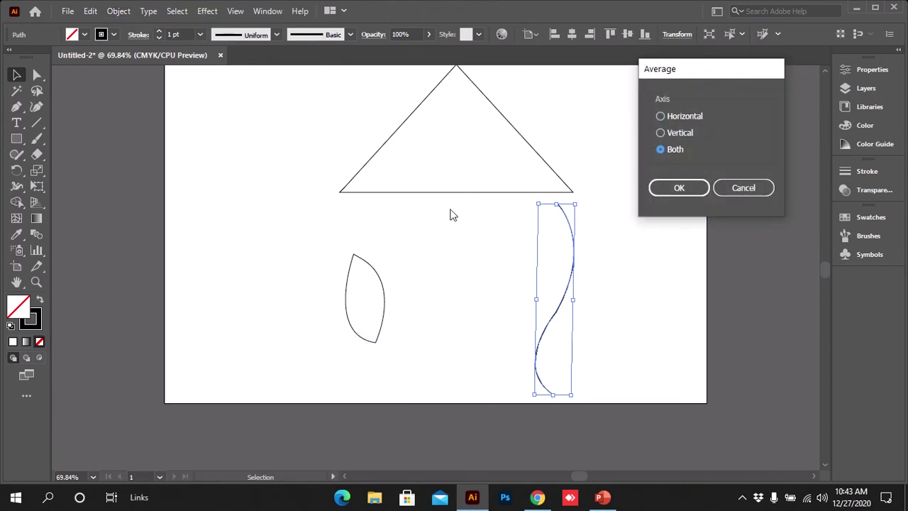
left_click(680, 190)
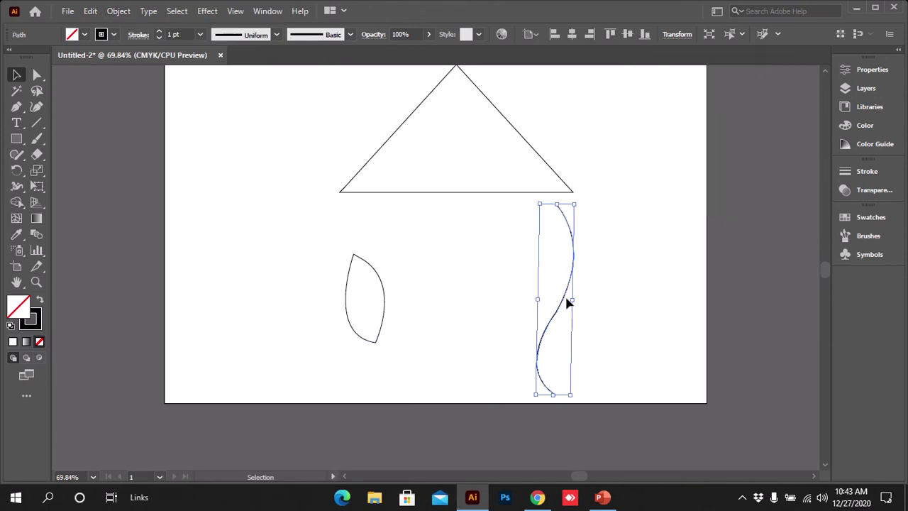
Average the upright wavy path's anchor points along the horizontal axis and deselect it
left_click(113, 13)
mouse_move(251, 323)
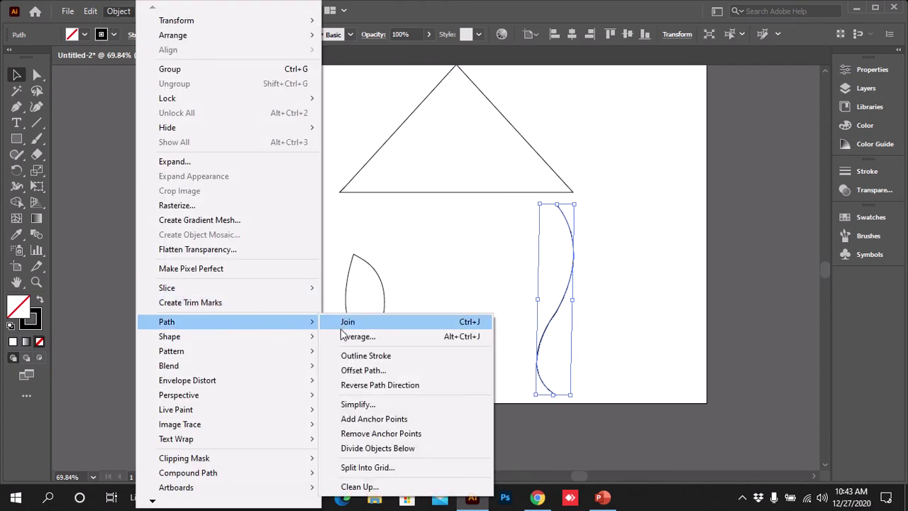
left_click(376, 338)
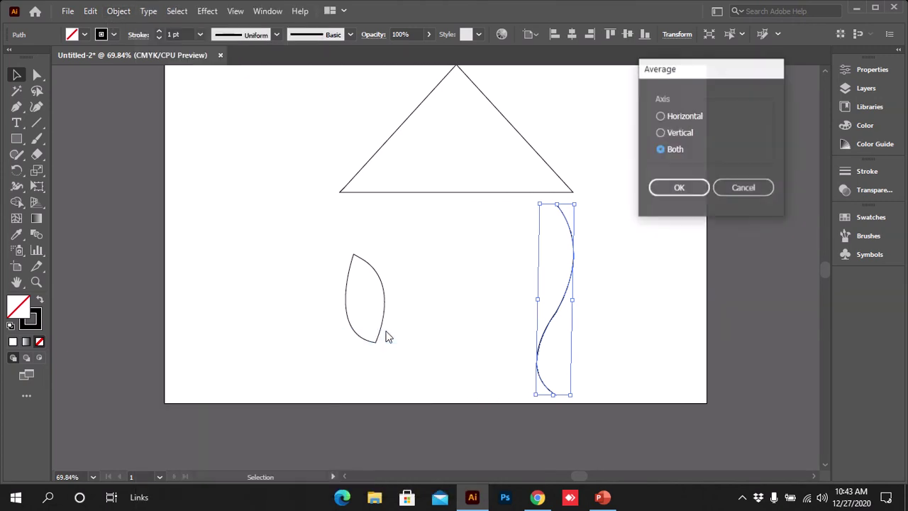
left_click(701, 119)
left_click(695, 188)
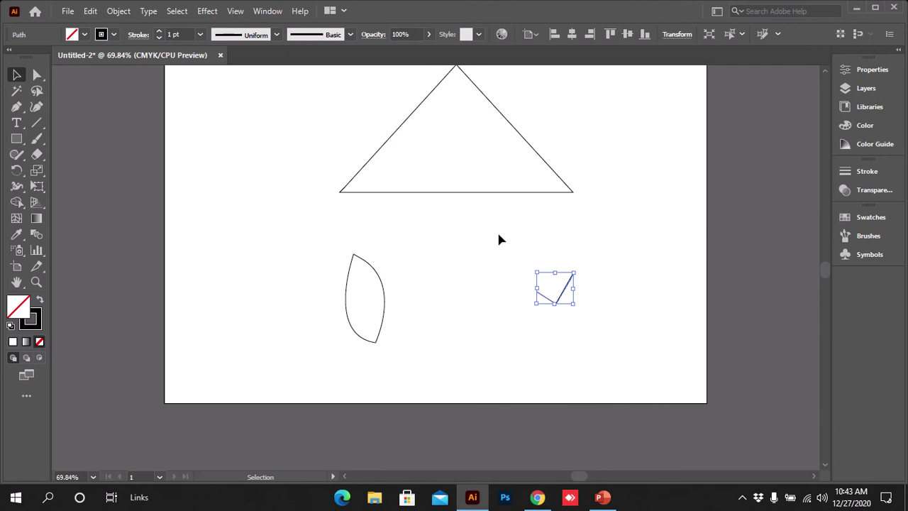
left_click(622, 330)
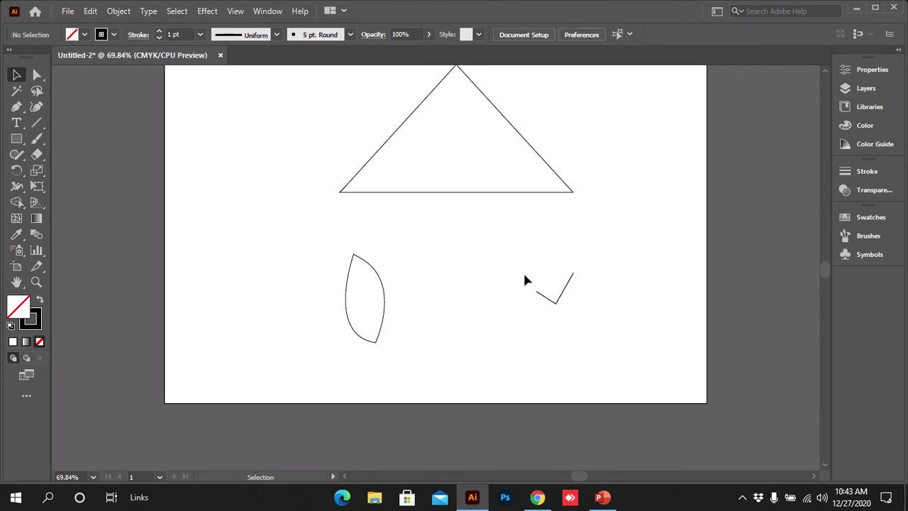
Check the collapsed path's anchor points, undo the horizontal averaging, and deselect the path
left_click_drag(525, 278, 561, 319)
left_click(564, 327)
left_click_drag(527, 288, 614, 292)
key("a")
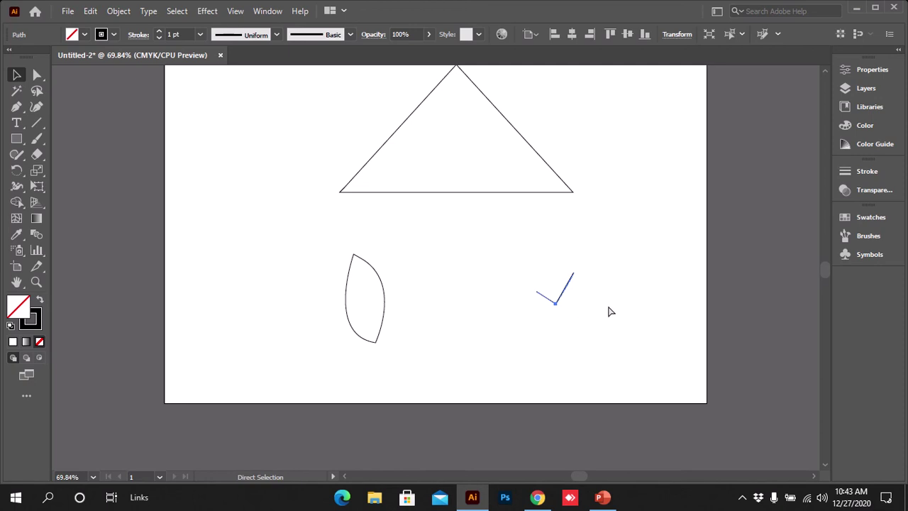
key("ctrl+z")
left_click(611, 285)
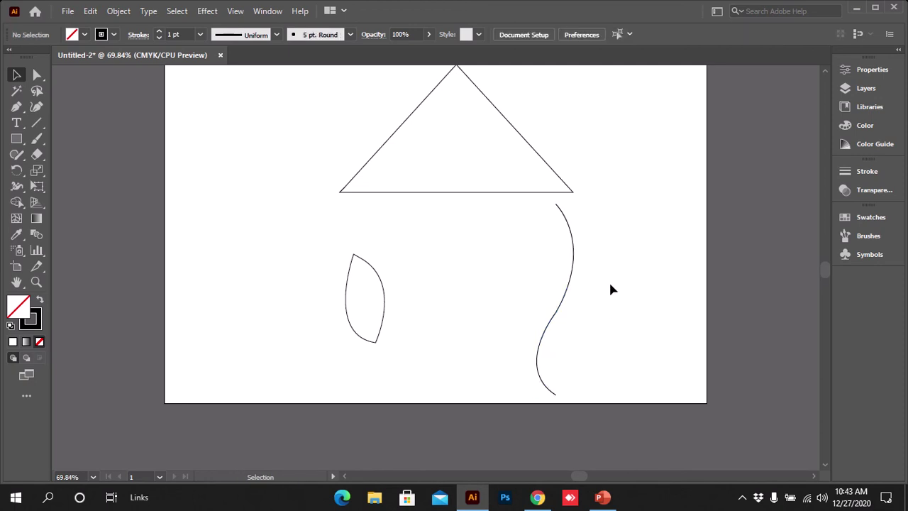
left_click(573, 275)
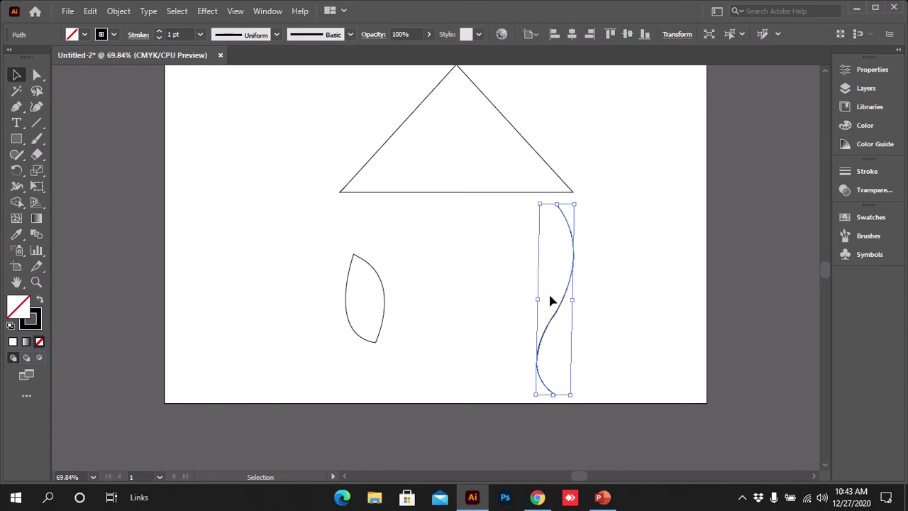
mouse_move(310, 14)
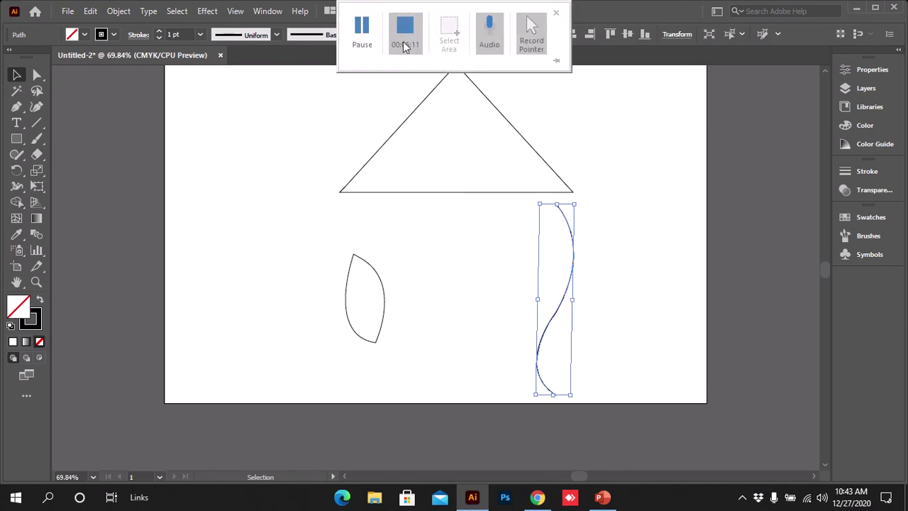
left_click(118, 11)
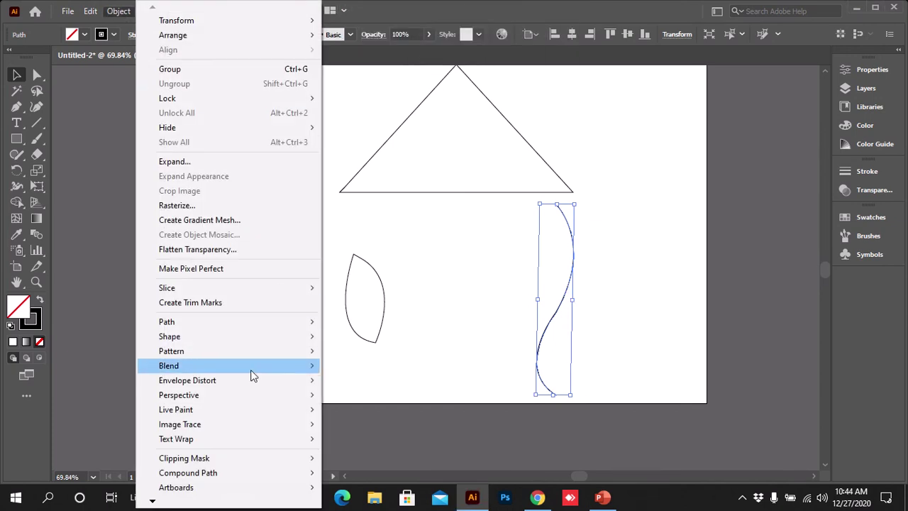
mouse_move(275, 331)
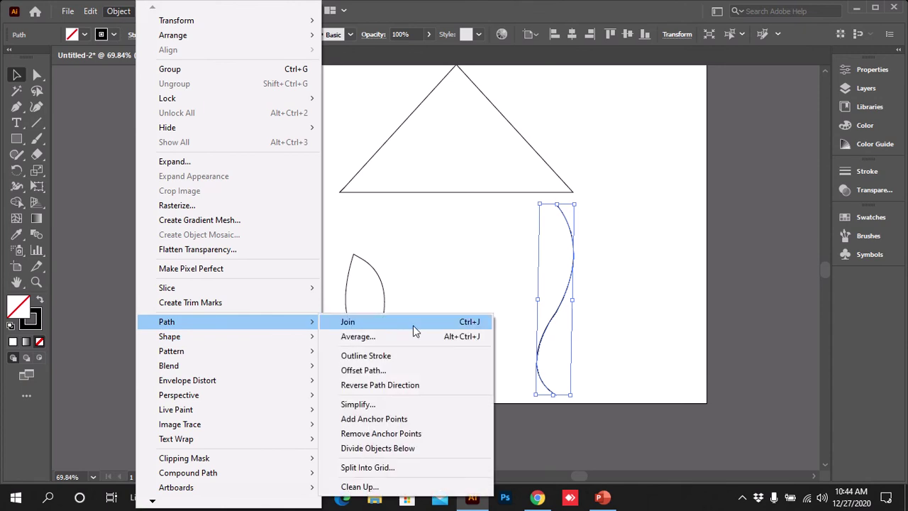
left_click(634, 279)
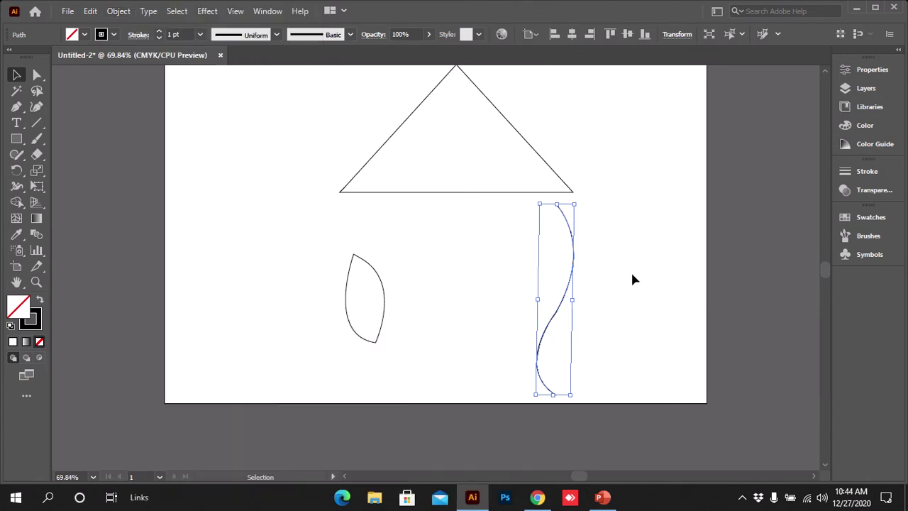
Set the upright wavy path's stroke weight to 3 pt and deselect it
left_click(596, 296)
left_click(565, 300)
left_click(158, 31)
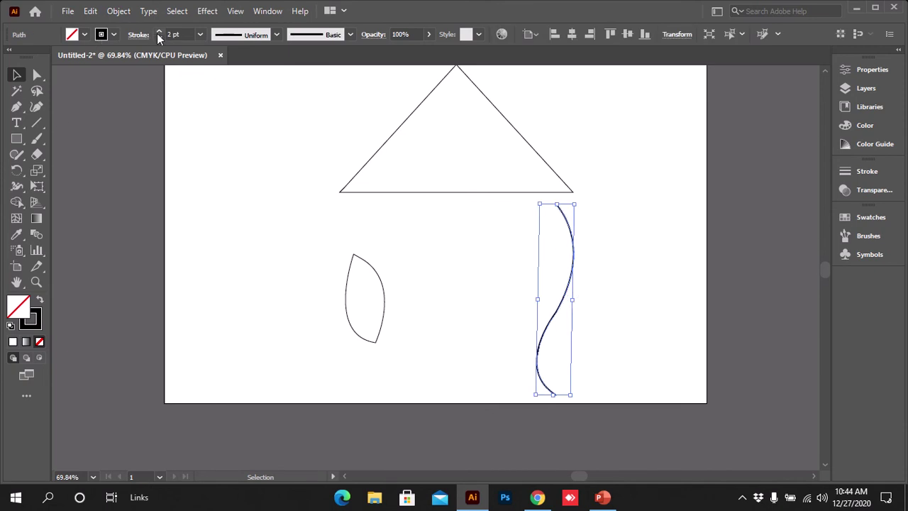
left_click(157, 32)
left_click(586, 290)
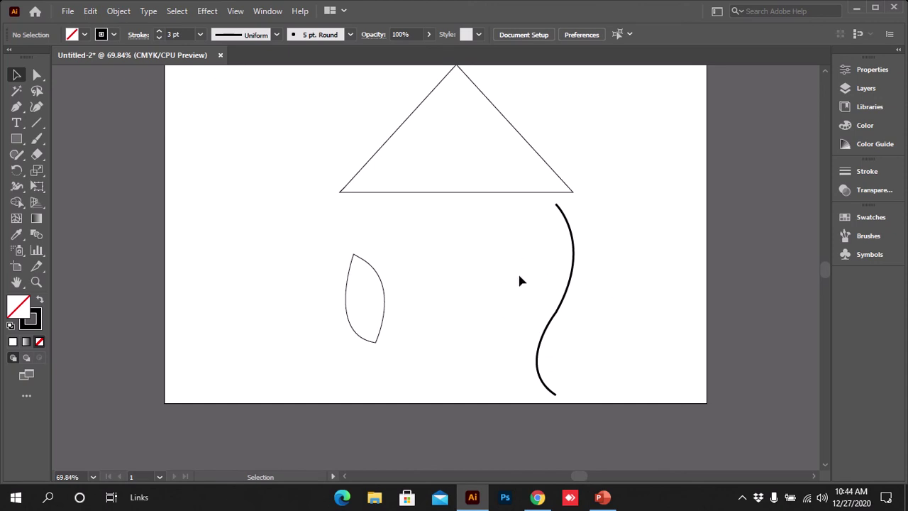
Select the thick wavy path, convert its stroke to a filled shape with Outline Stroke, and deselect it
left_click_drag(520, 281, 615, 322)
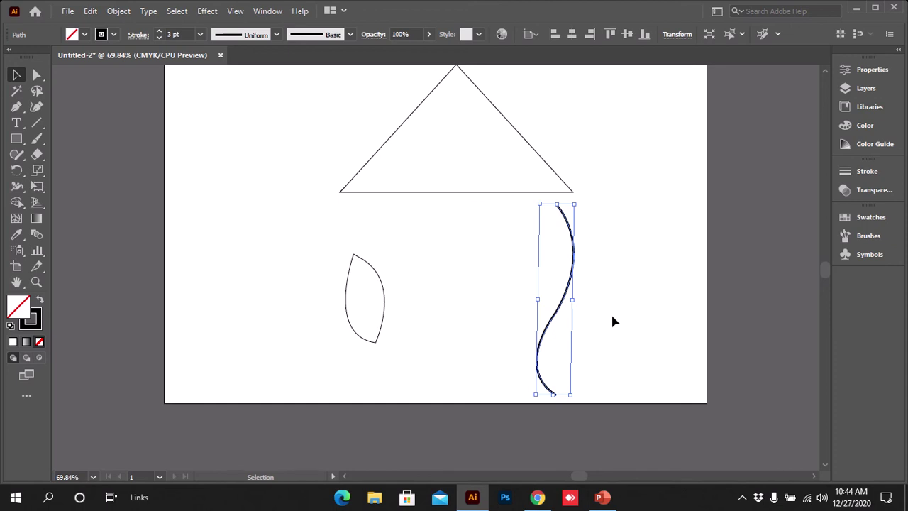
left_click(112, 13)
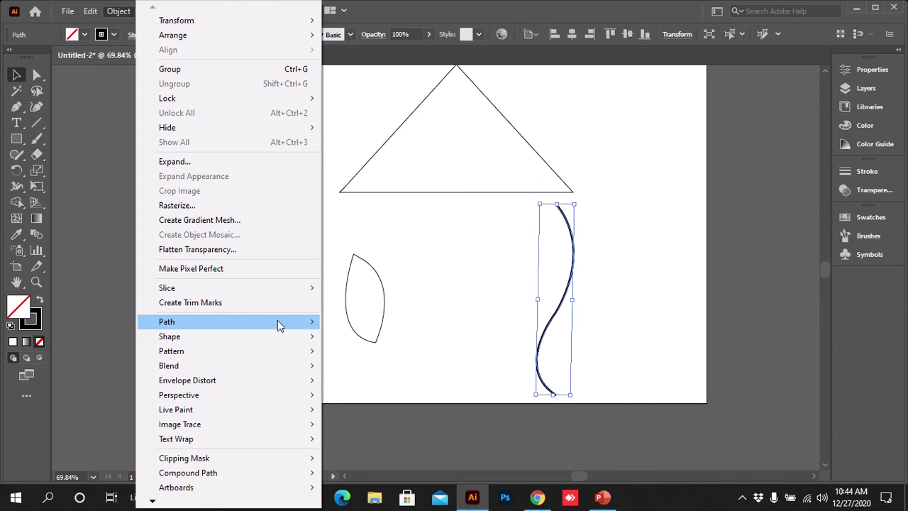
mouse_move(280, 325)
left_click(376, 354)
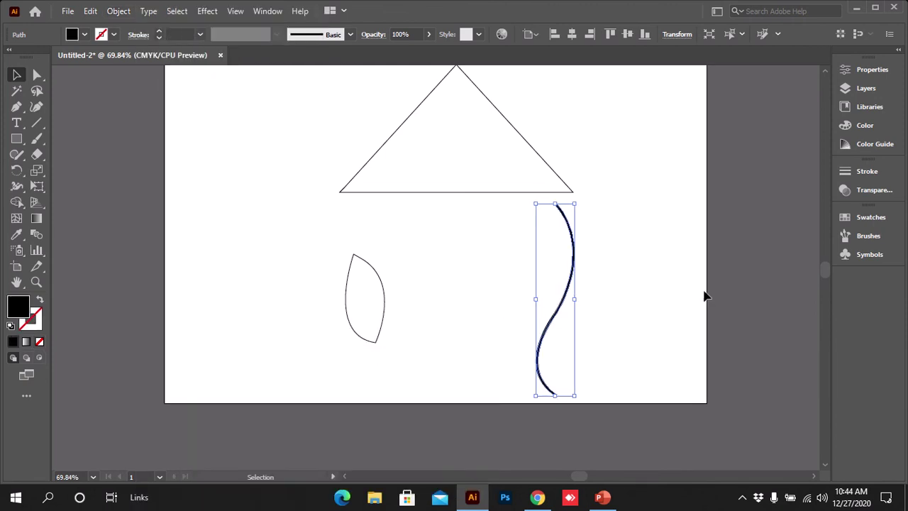
left_click(644, 300)
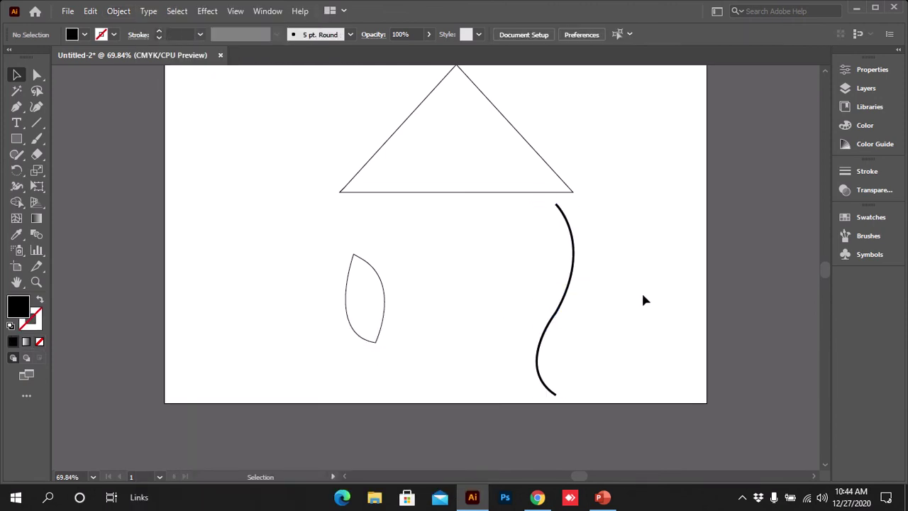
Enlarge the outlined wavy shape proportionally from its center until it overlaps the triangle's corner and passes the artboard's lower edge
left_click(566, 306)
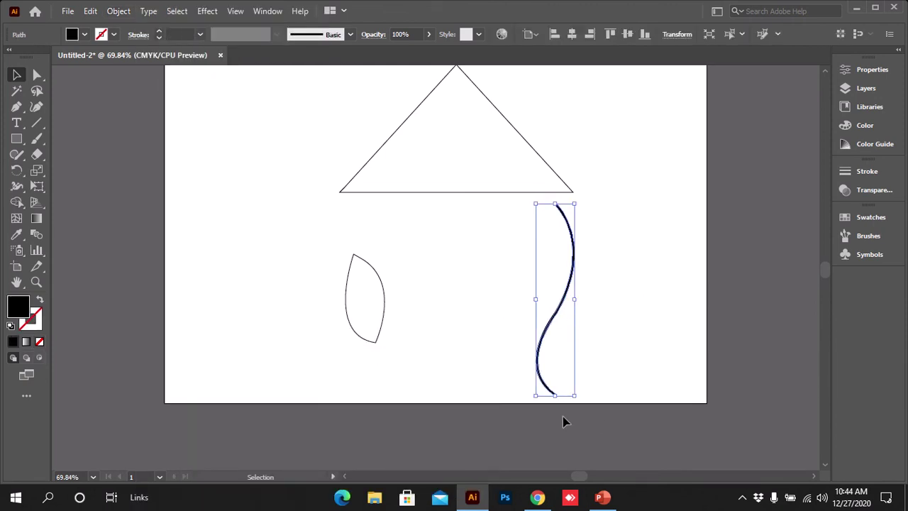
left_click_drag(575, 395, 587, 417)
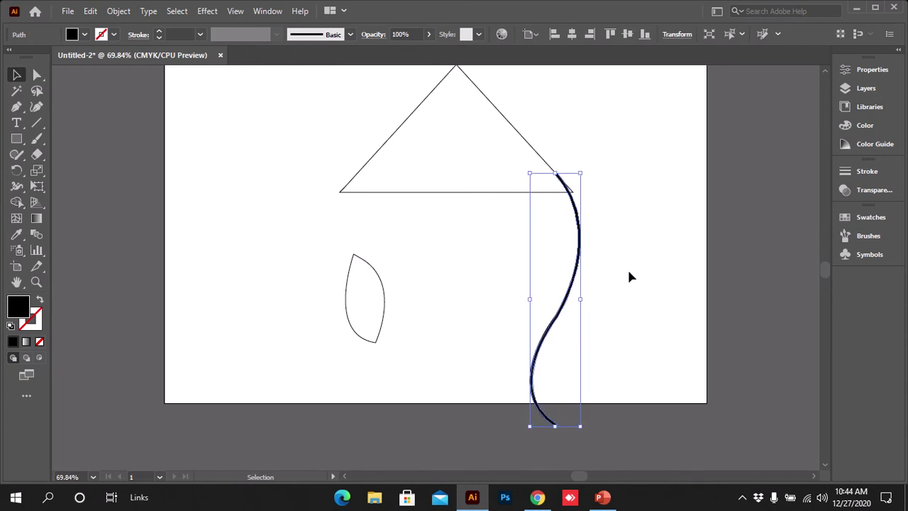
left_click(627, 277)
Swap the enlarged wavy shape's fill and stroke colors and deselect it
left_click(580, 264)
left_click(40, 300)
left_click(474, 308)
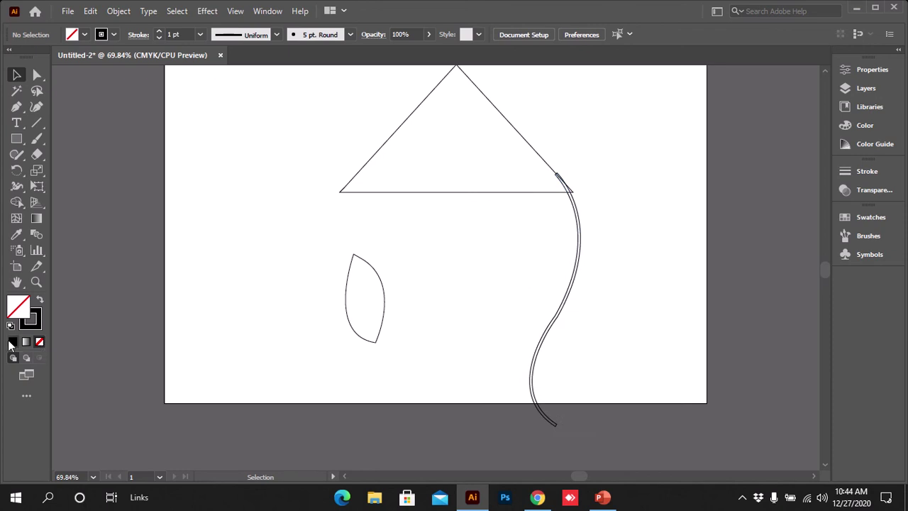
With nothing selected, set the fill color to blue 003DFF
double_click(19, 312)
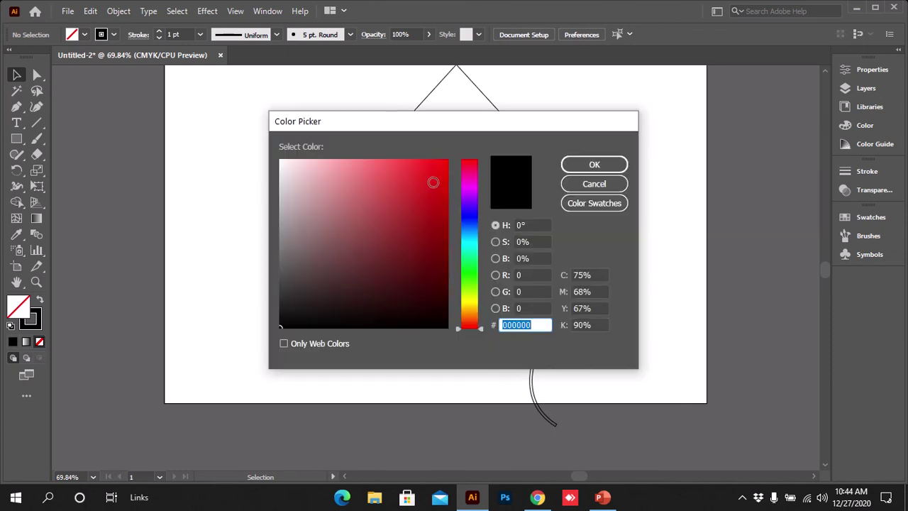
left_click(469, 223)
left_click(447, 161)
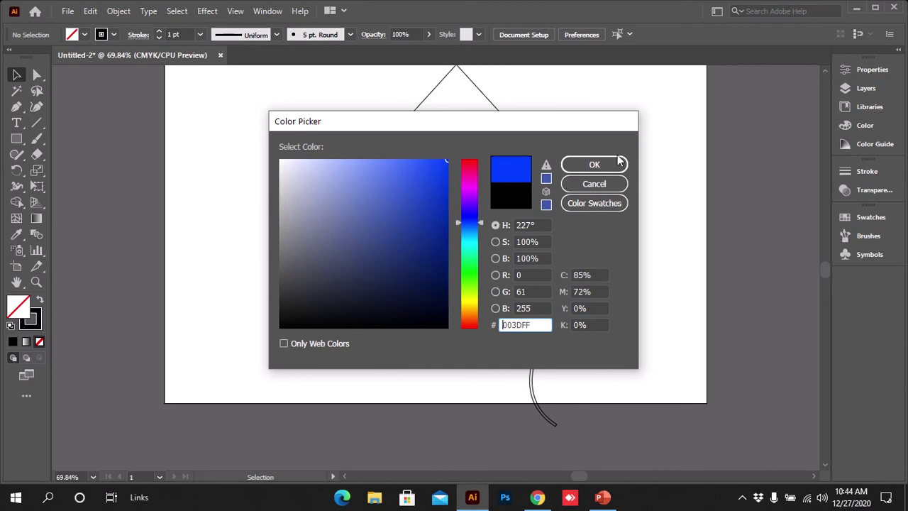
left_click(618, 163)
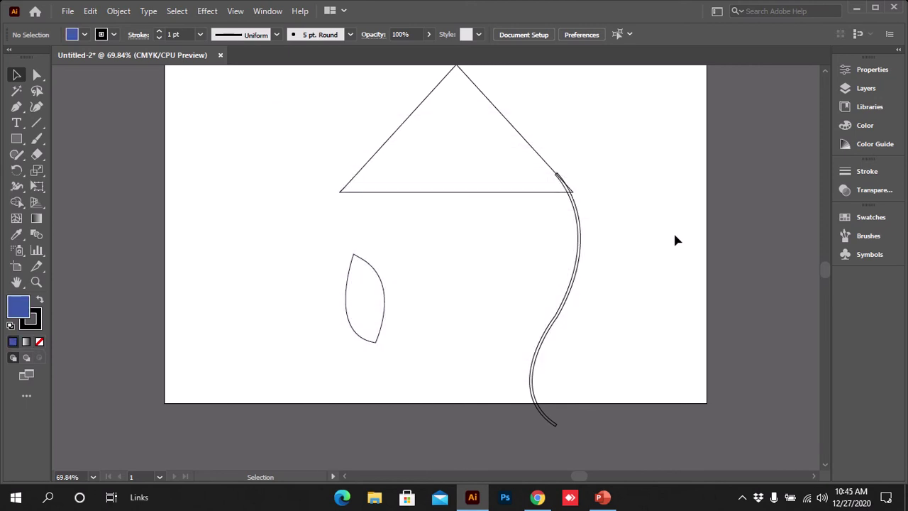
Fill the outlined wavy shape with a saturated violet of hue 262° and deselect it
left_click(565, 265)
double_click(21, 320)
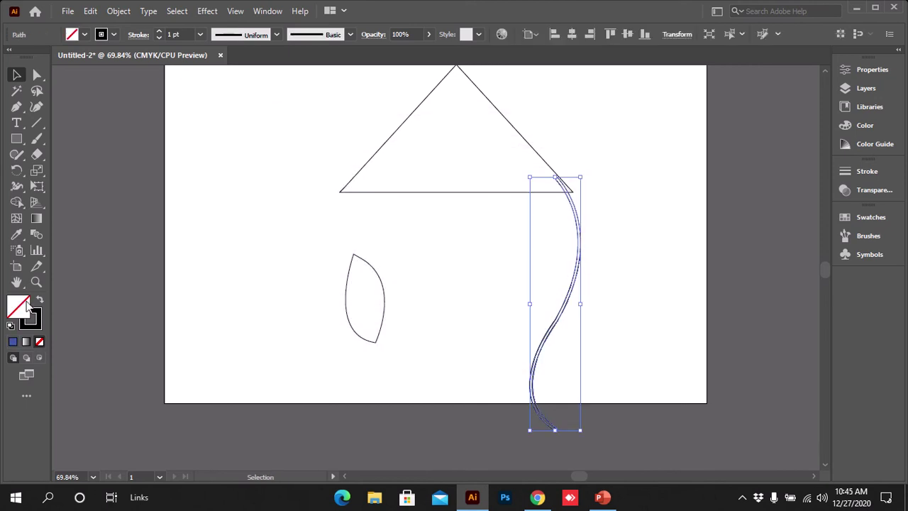
left_click(464, 210)
left_click(445, 161)
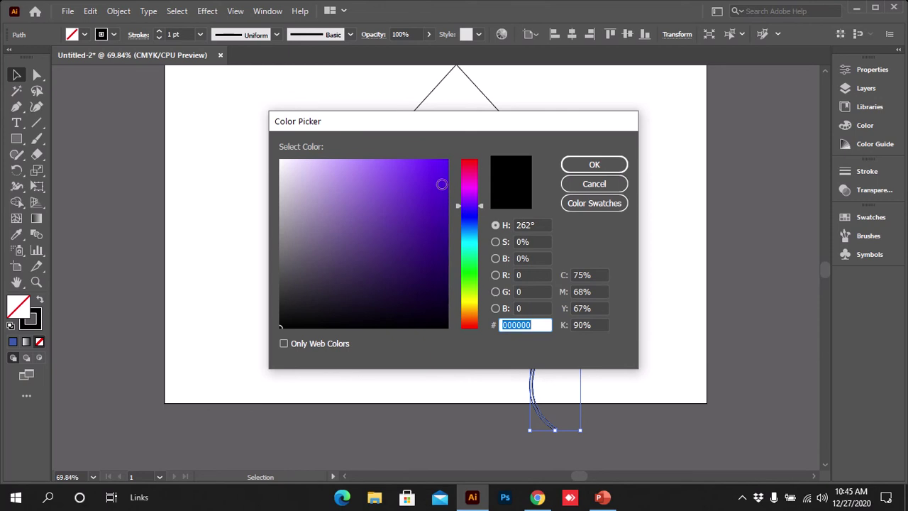
left_click(595, 164)
left_click(651, 219)
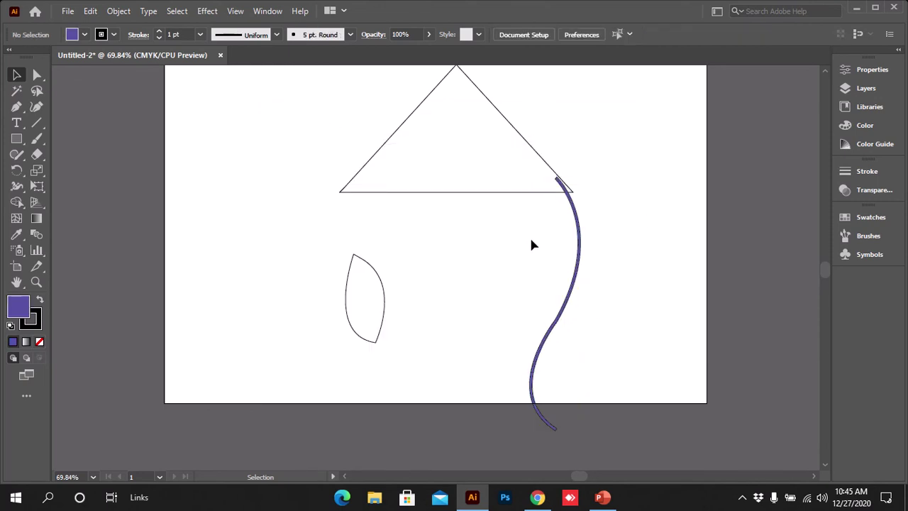
Increase the violet wavy shape's stroke weight to 4 pt and deselect it
left_click_drag(531, 245, 597, 273)
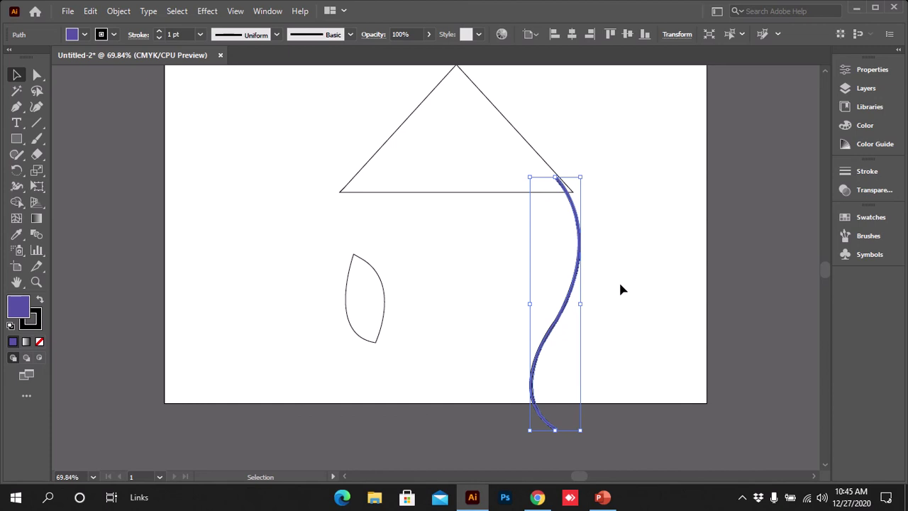
scroll(621, 289, "up", 3)
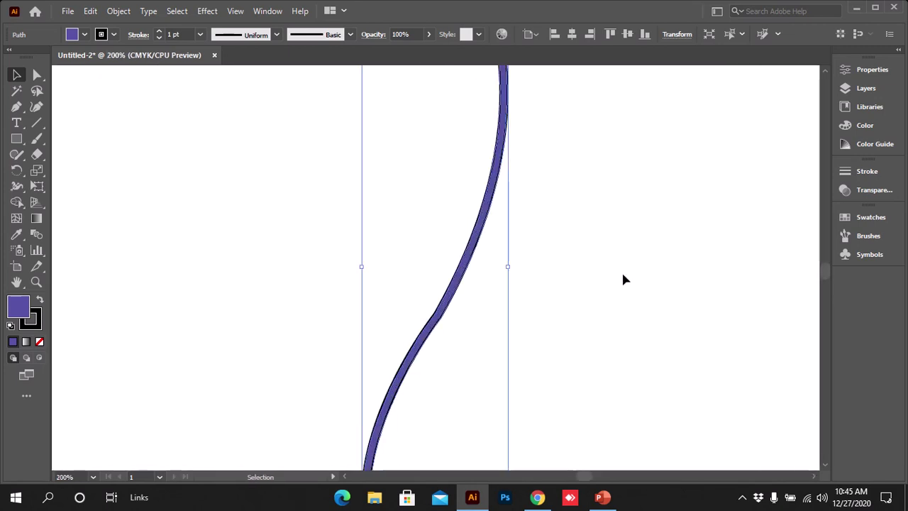
left_click_drag(447, 255, 518, 276)
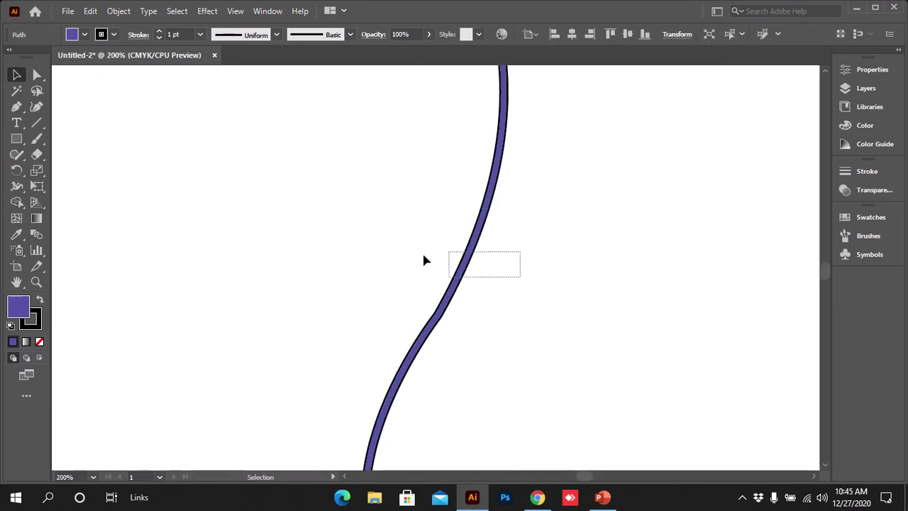
left_click(159, 31)
left_click(159, 31)
left_click(159, 31)
left_click(638, 245)
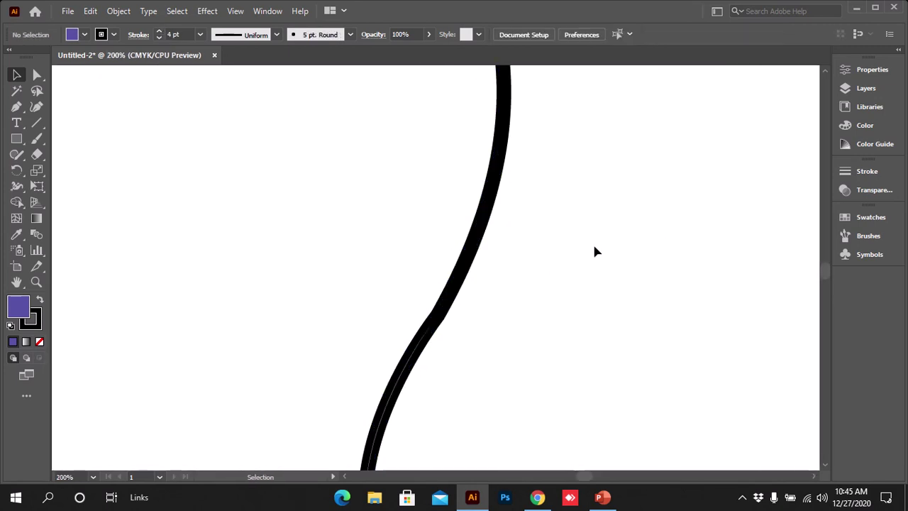
Stretch the wavy shape horizontally to nearly twice its width and deselect it
left_click(445, 317)
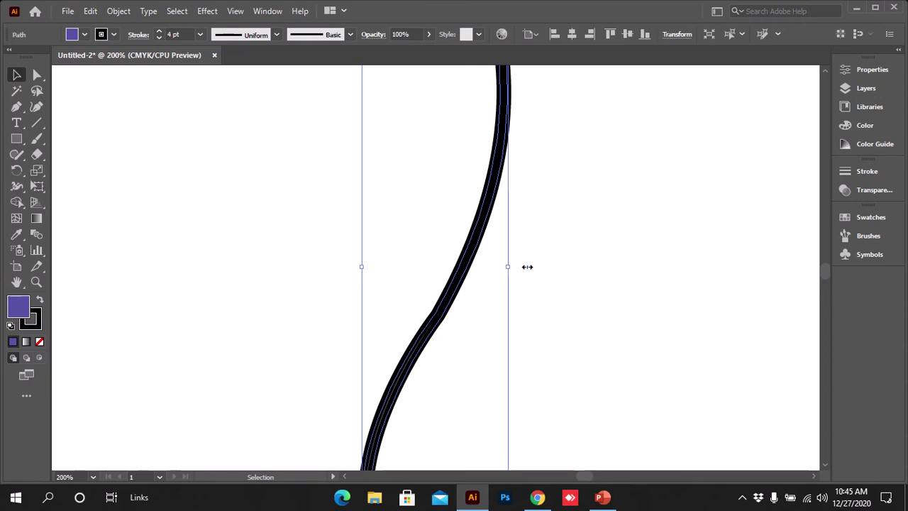
left_click_drag(527, 267, 630, 264)
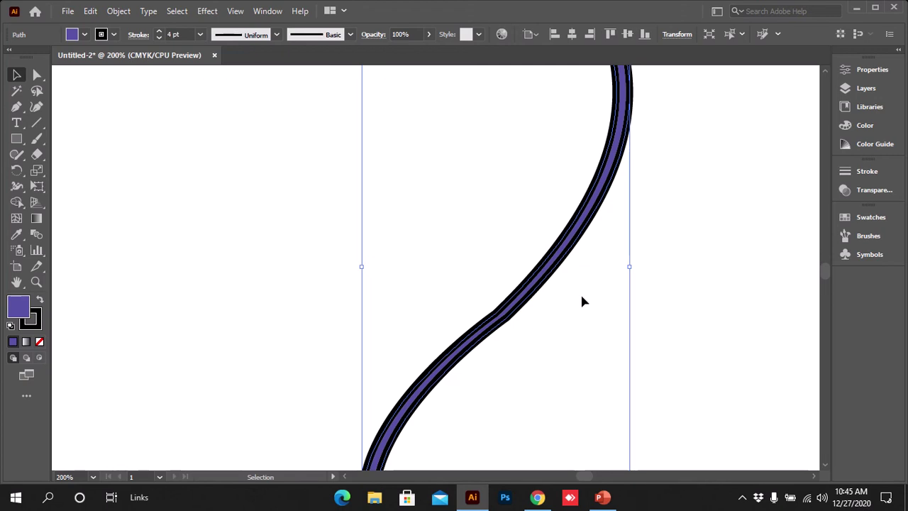
key("a")
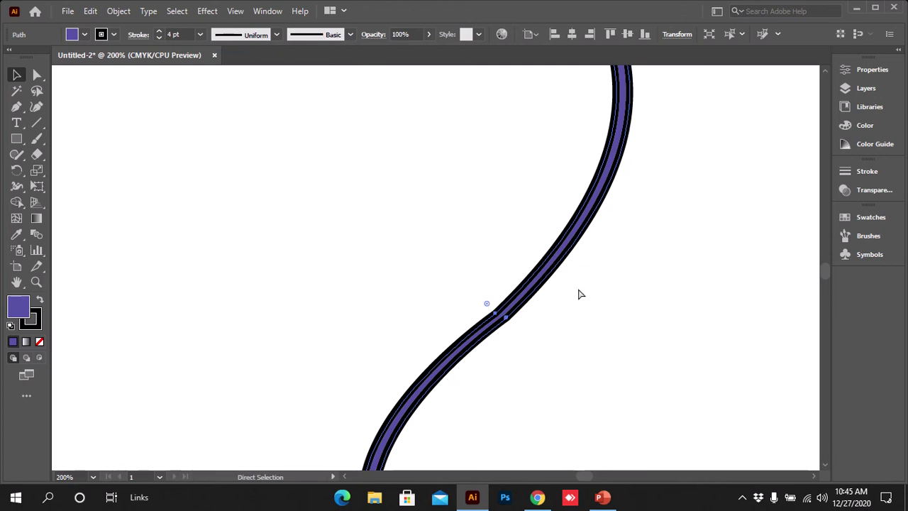
key("ctrl+minus")
key("ctrl+minus")
key("ctrl+minus")
key("ctrl+minus")
key("v")
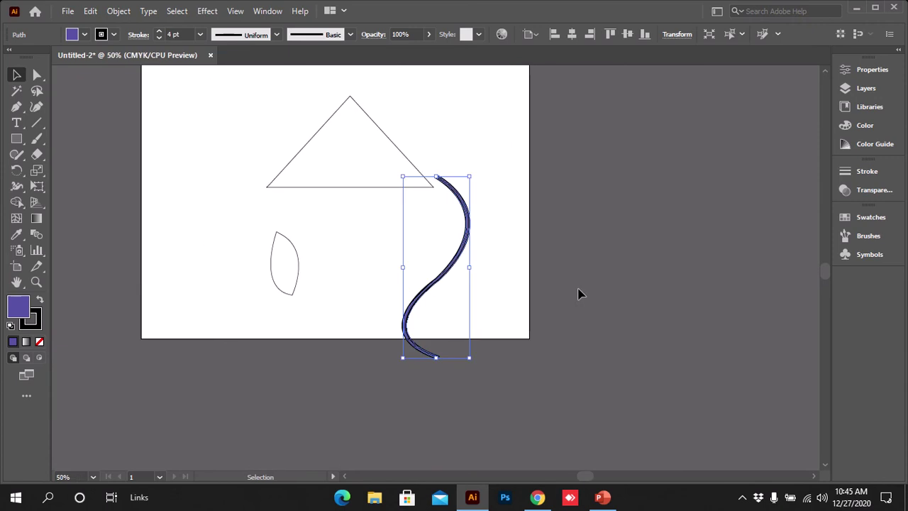
left_click(454, 146)
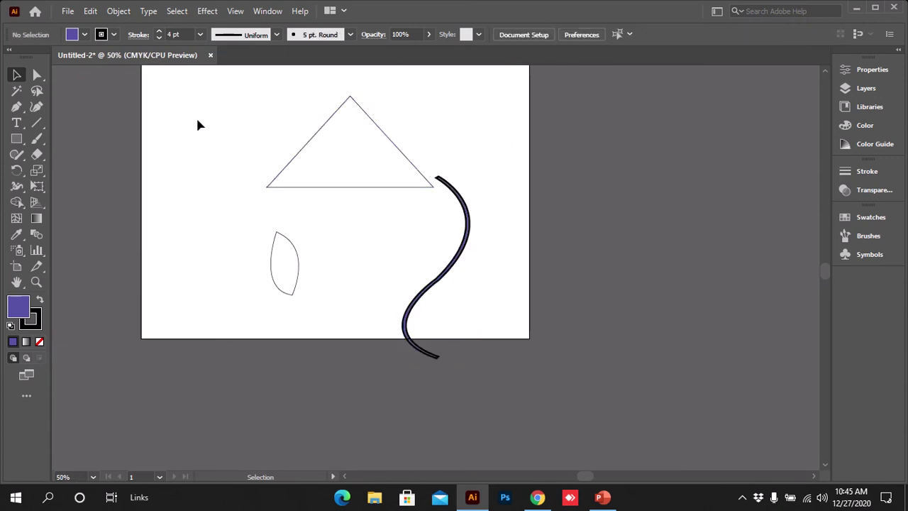
Offset the triangle's path by 10 pt with miter joins, and move the original inner triangle down over the leaf shape
left_click(309, 187)
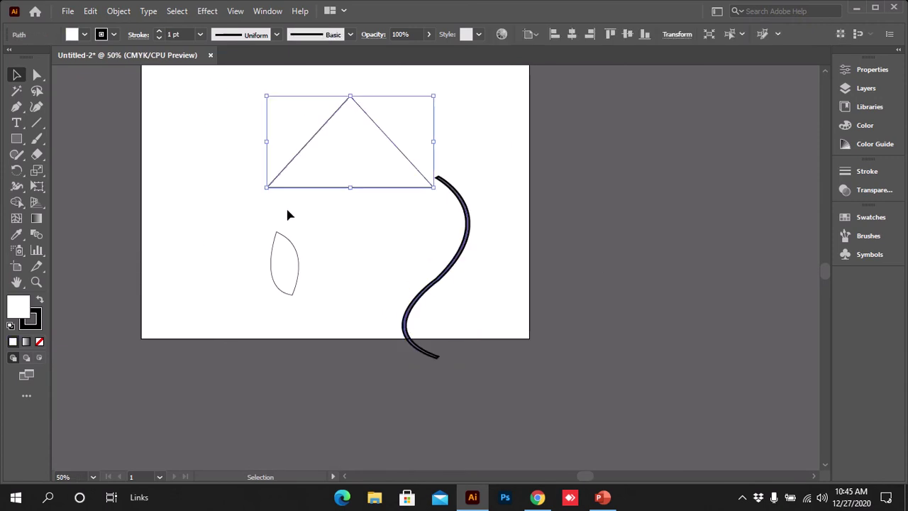
left_click(115, 11)
mouse_move(251, 319)
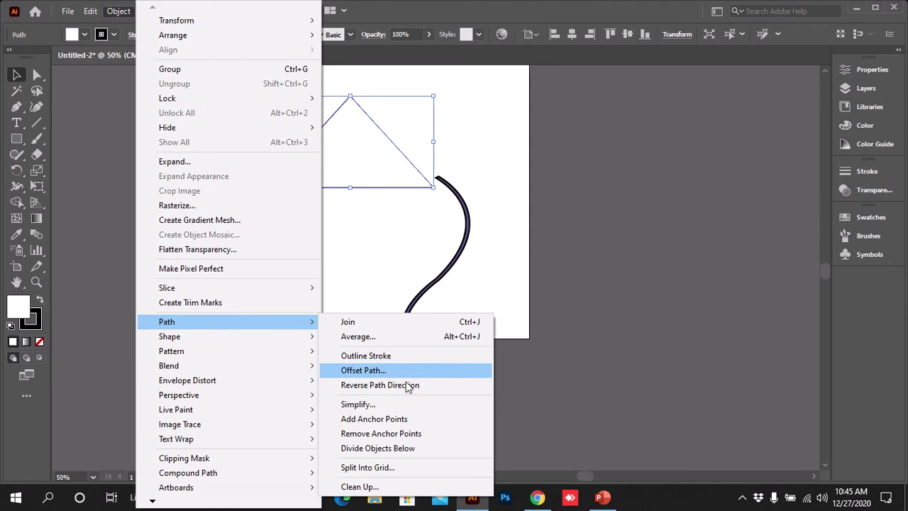
left_click(368, 371)
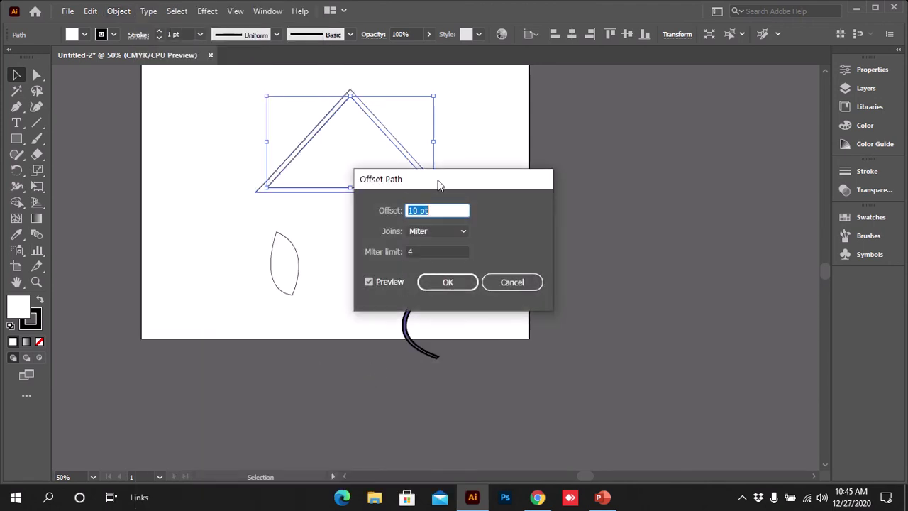
left_click_drag(438, 180, 609, 173)
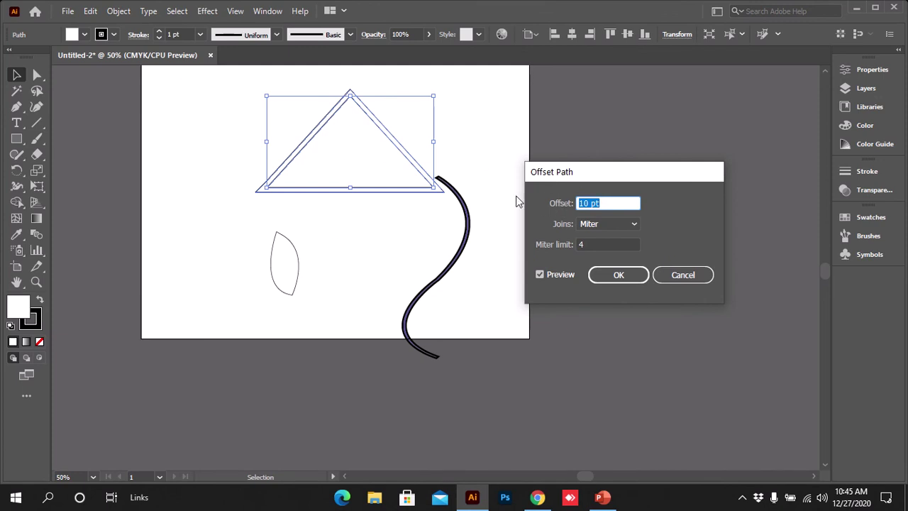
left_click(624, 279)
left_click(486, 169)
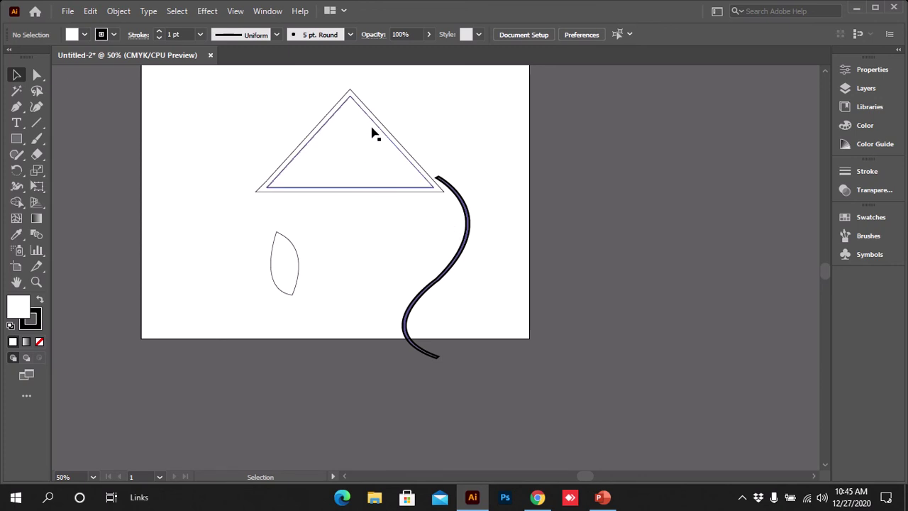
left_click_drag(371, 132, 341, 253)
left_click(197, 145)
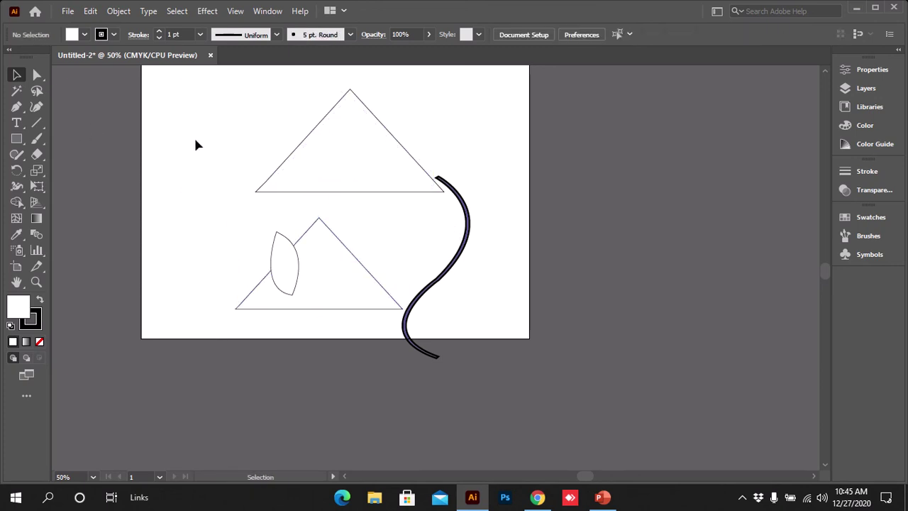
Start Offset Path on the lower triangle and raise the offset to 48 pt
left_click(348, 250)
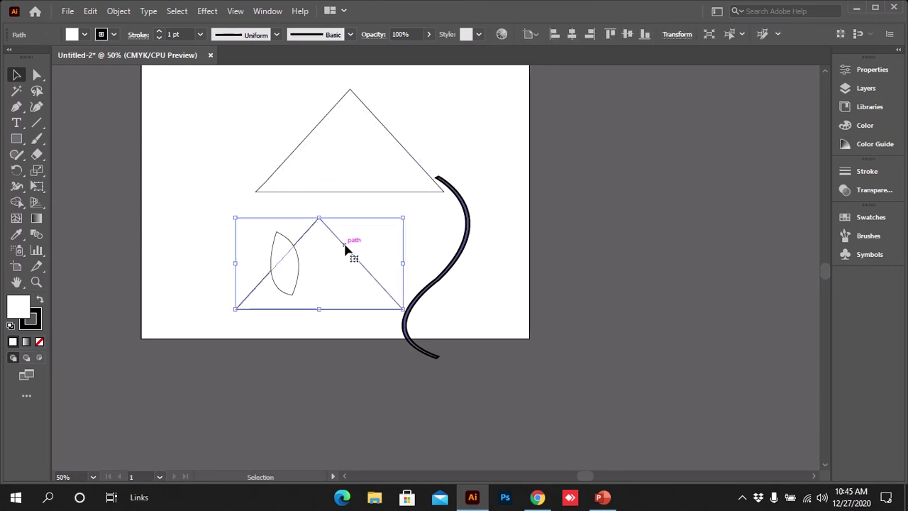
left_click(129, 9)
mouse_move(260, 324)
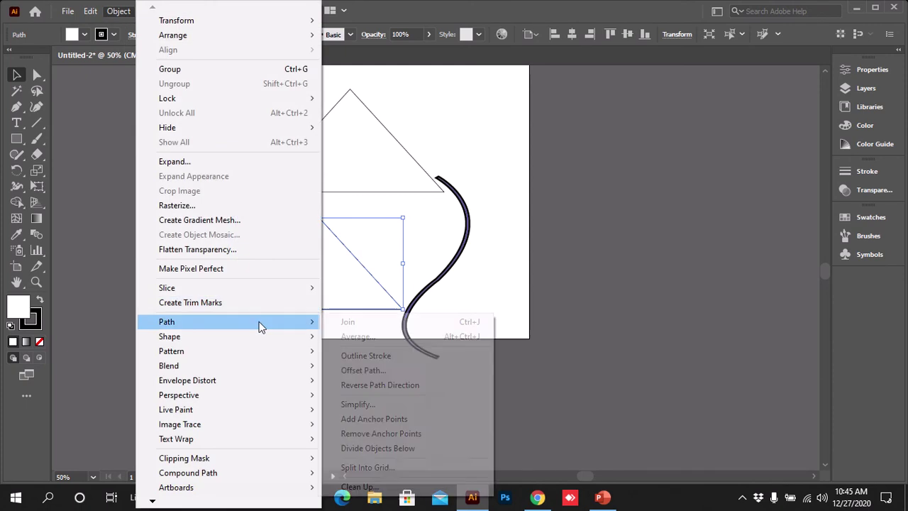
left_click(374, 370)
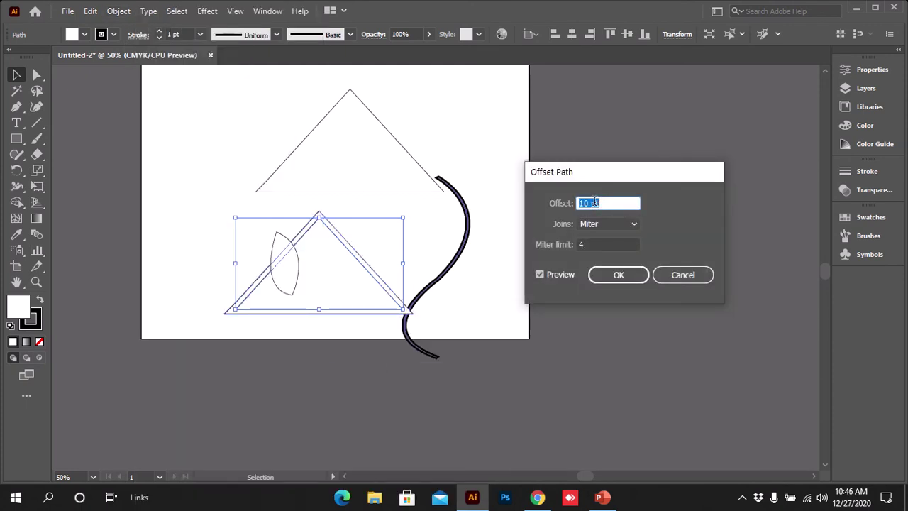
key("Up")
key("Up")
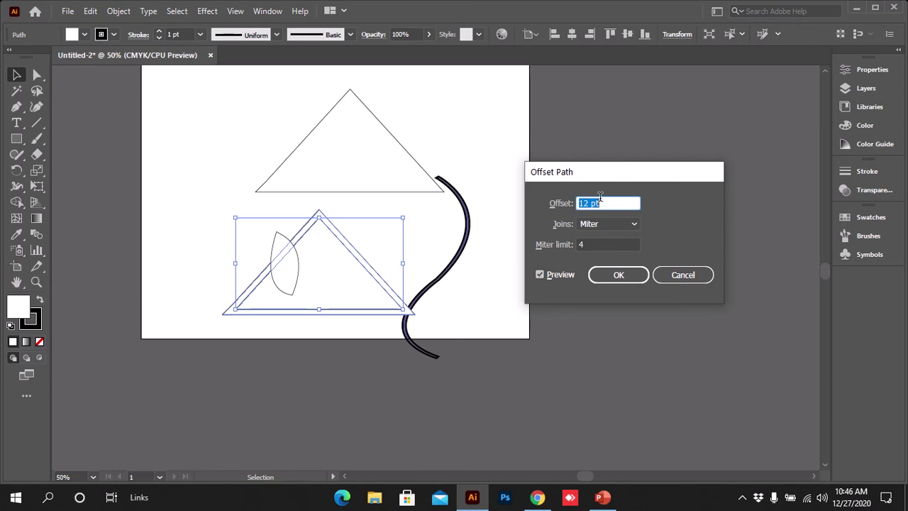
key("Up")
key("Up")
key("Up")
key("Up")
key("Up")
key("Up")
key("Up")
key("Up")
key("Up")
key("Up")
key("Up")
key("Up")
key("Up")
key("Up")
key("Up")
key("Up")
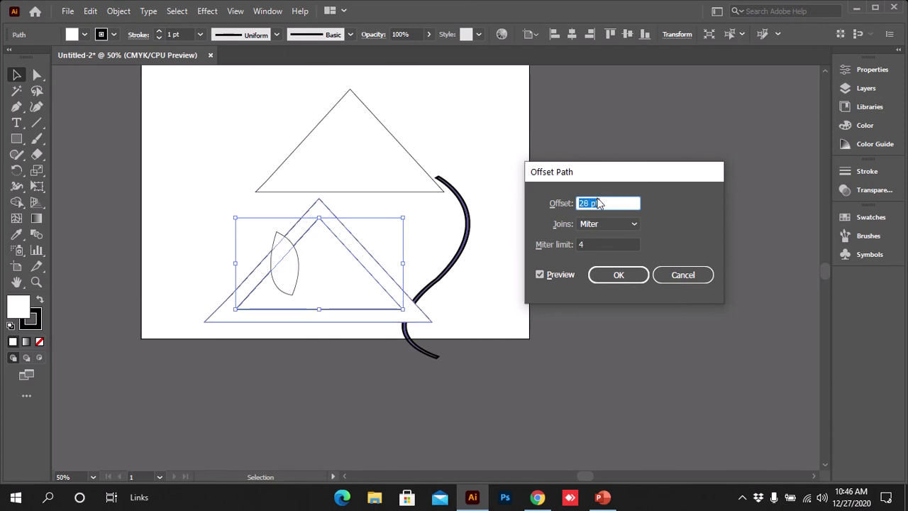
key("Up")
key("Up")
key("Up")
key("Up")
key("Up")
key("Up")
key("Up")
key("Up")
key("Up")
key("Up")
key("Up")
key("Up")
key("Up")
key("Up")
key("Up")
key("Up")
key("Up")
key("Up")
key("Up")
key("Up")
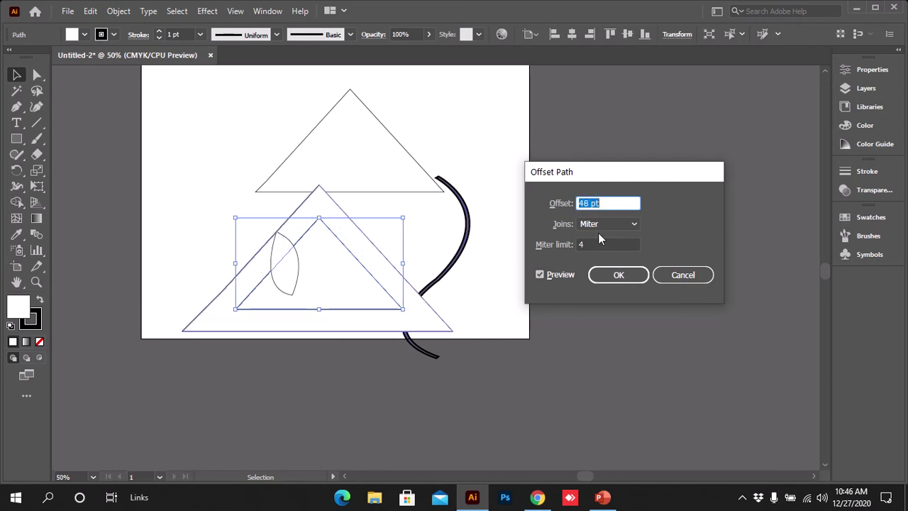
Preview the offset with Round and Bevel joins, and settle on Round
left_click(601, 224)
left_click(614, 252)
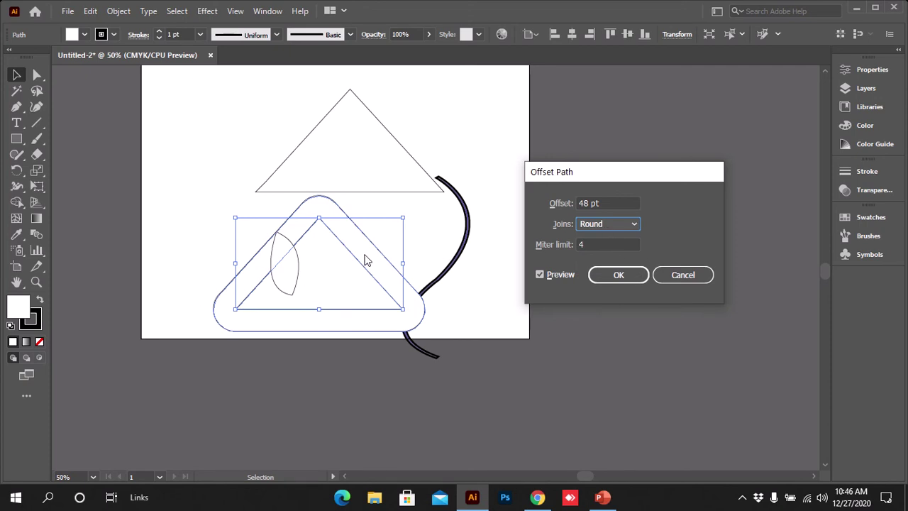
left_click(626, 224)
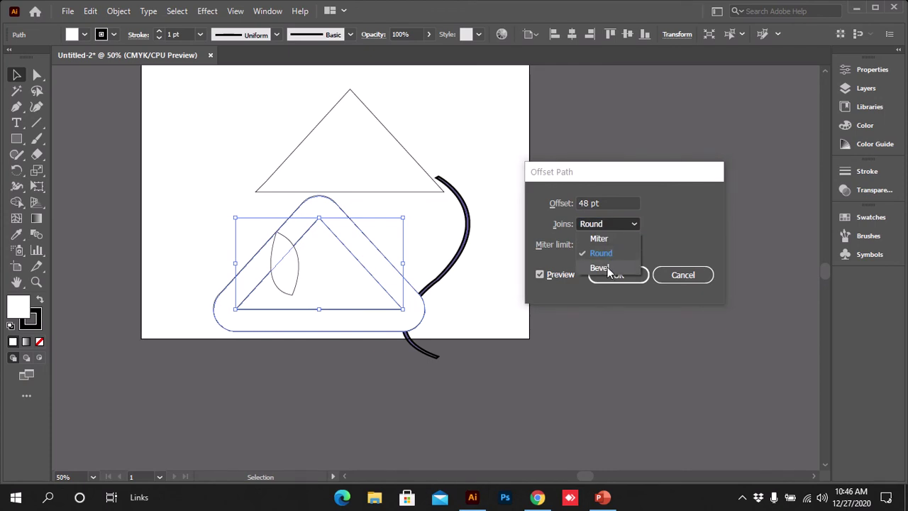
left_click(606, 264)
left_click(608, 226)
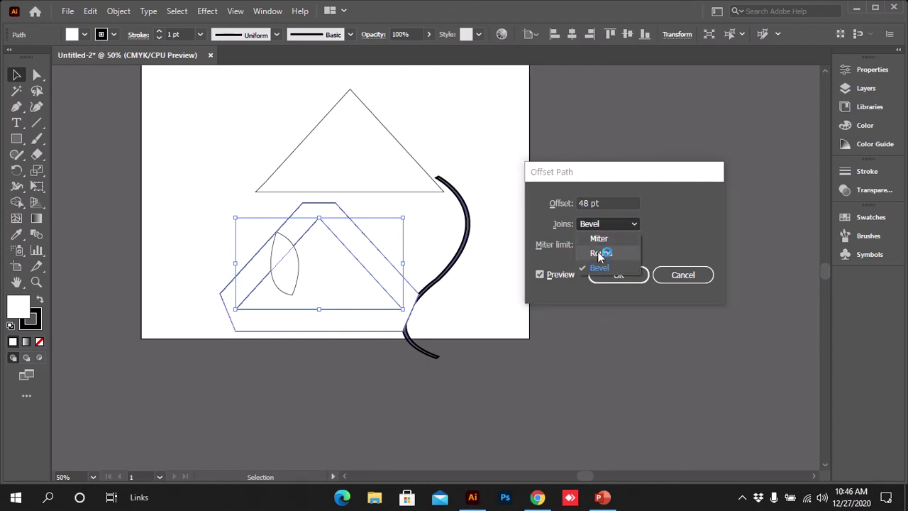
left_click(602, 250)
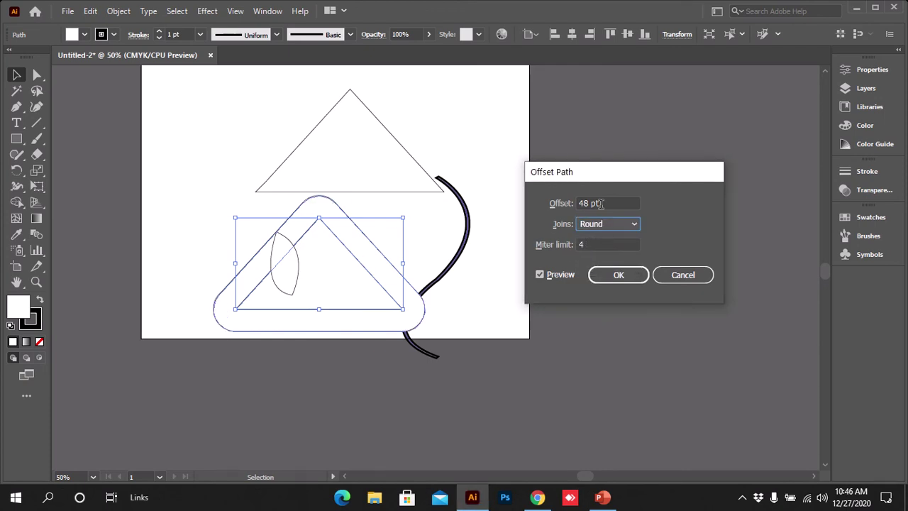
Set the offset to 46 pt, adjust the miter limit, and apply the rounded offset to the lower triangle
scroll(593, 203, "up", 4)
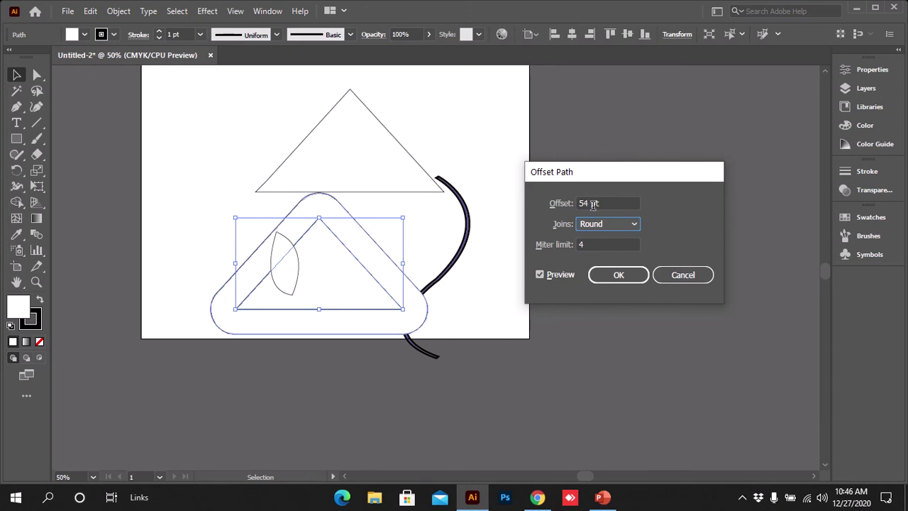
scroll(593, 203, "down", 6)
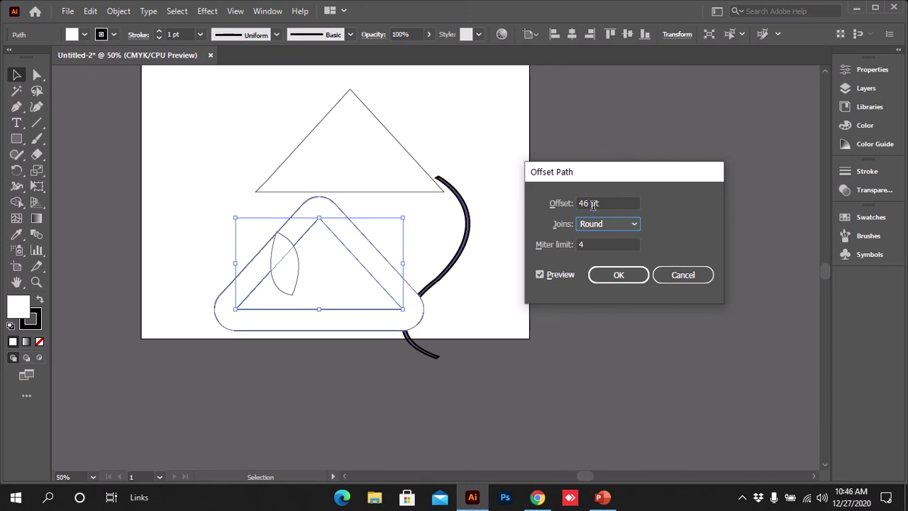
left_click(594, 244)
scroll(594, 244, "up", 3)
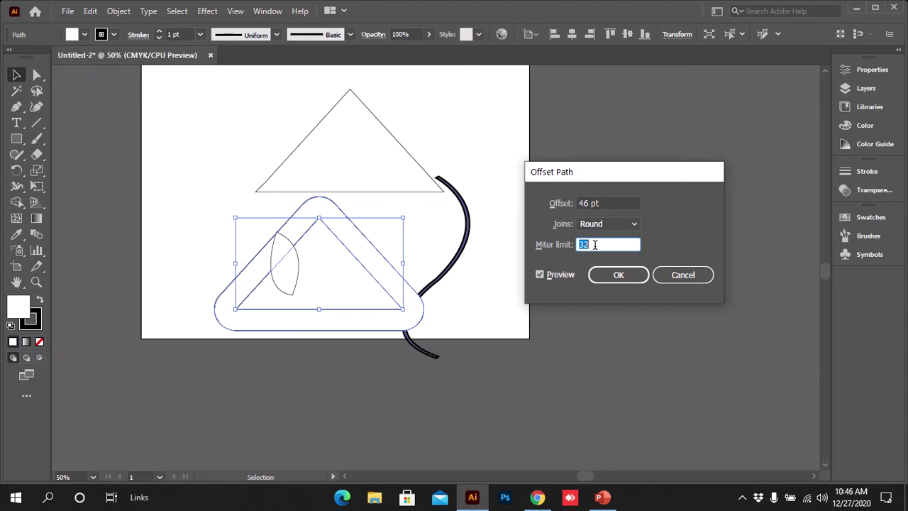
scroll(594, 245, "down", 5)
left_click(605, 274)
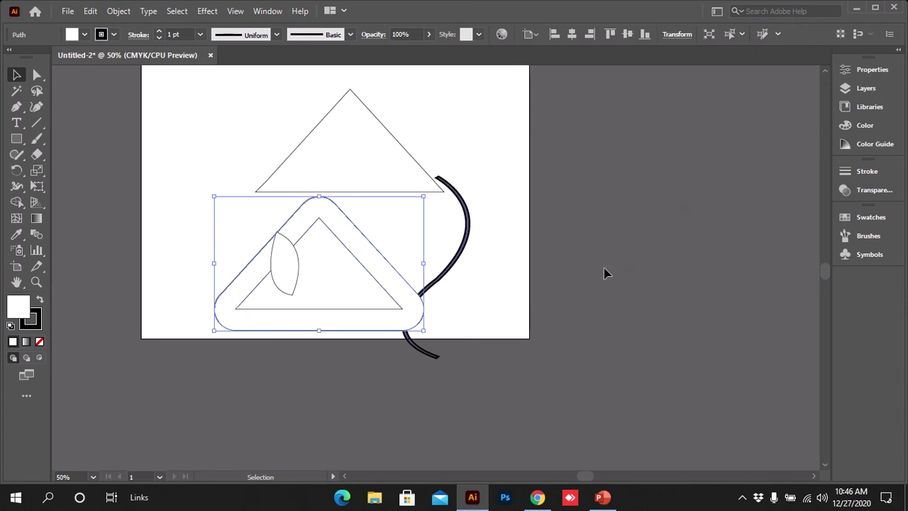
left_click(486, 310)
left_click(424, 313)
left_click(479, 243)
Delete the leaf, the lower triangle with its rounded offset, and the wavy shape, keeping only the large triangle
left_click(284, 268)
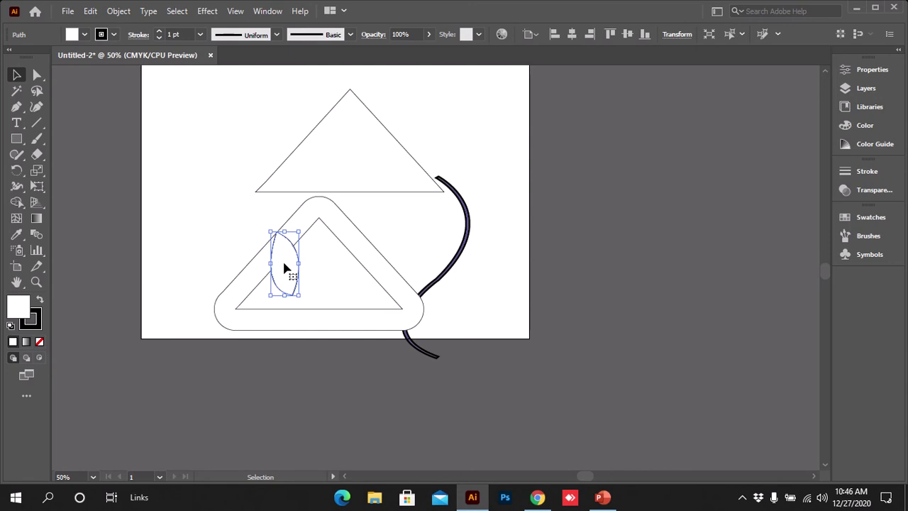
key("Delete")
left_click_drag(217, 115, 461, 337)
left_click(496, 302)
left_click_drag(415, 235, 208, 317)
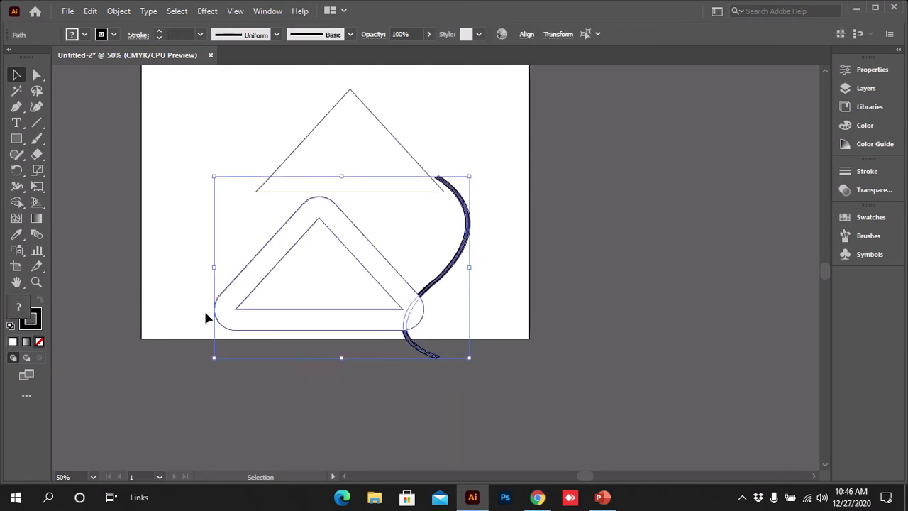
key("Delete")
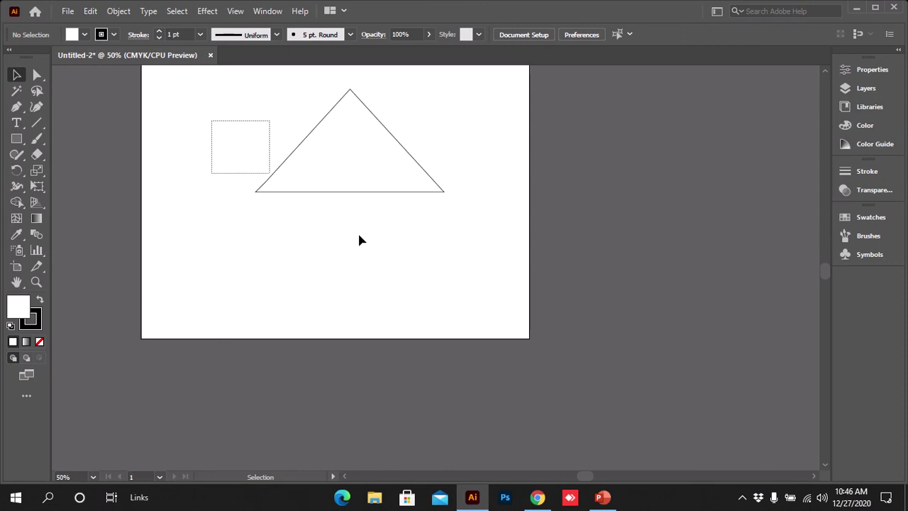
left_click_drag(359, 240, 221, 189)
left_click(118, 11)
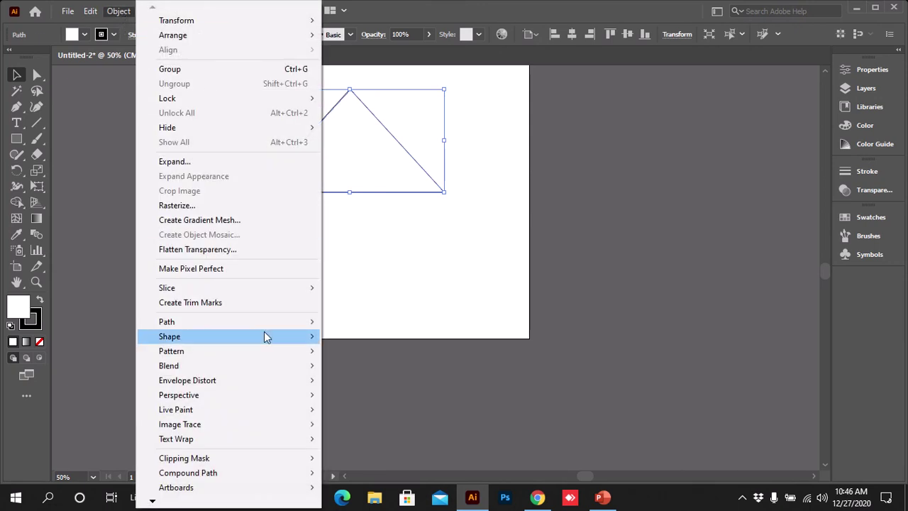
mouse_move(271, 323)
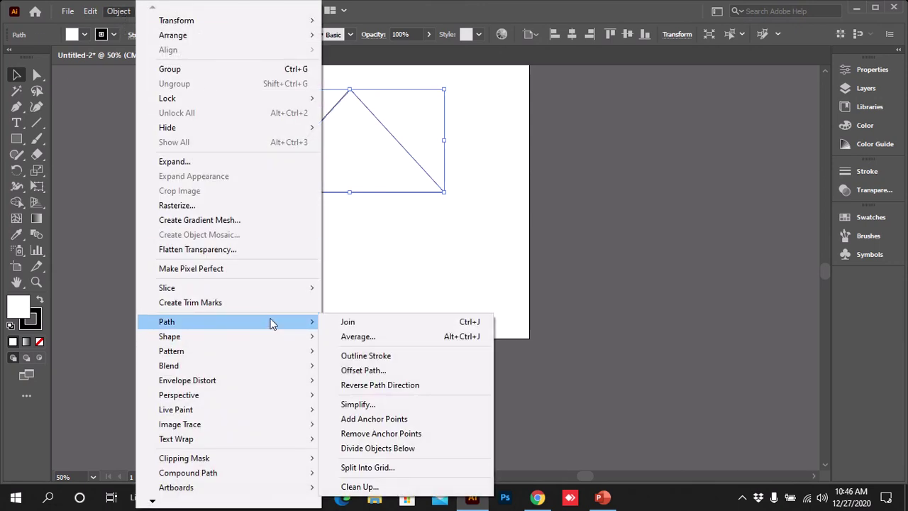
left_click(392, 248)
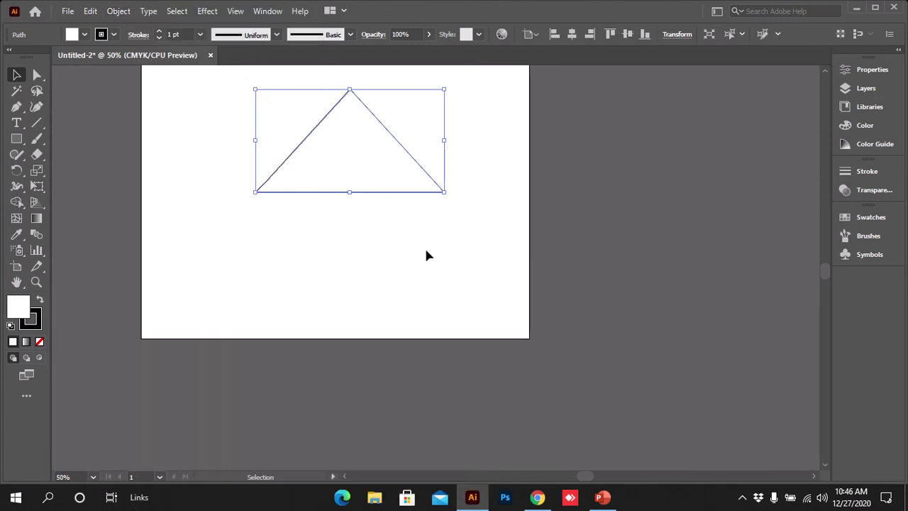
left_click(400, 244)
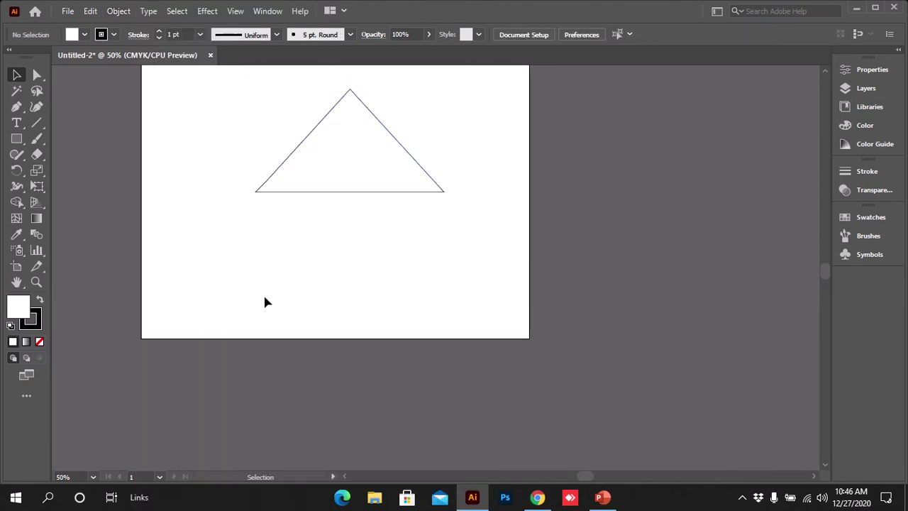
Draw a horizontal straight line below the triangle and shift it so it sits more centred under the triangle's base
left_click(36, 122)
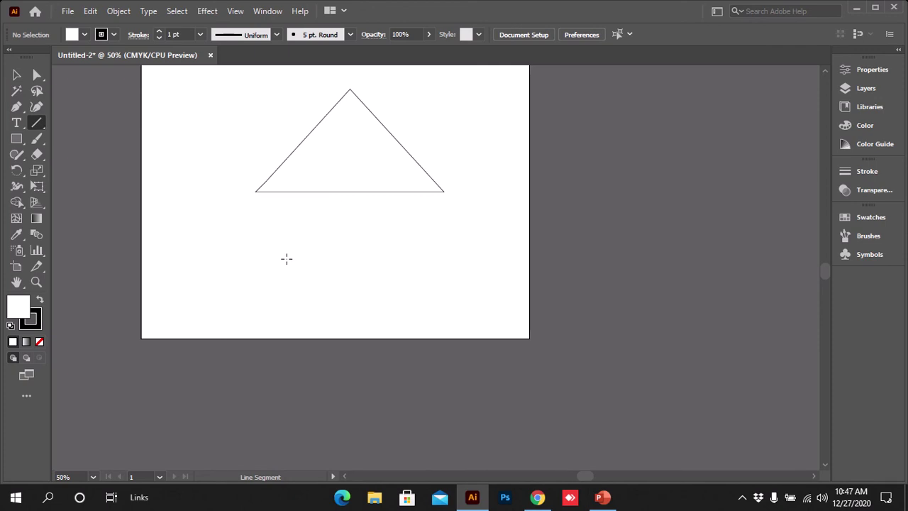
left_click_drag(286, 258, 459, 257)
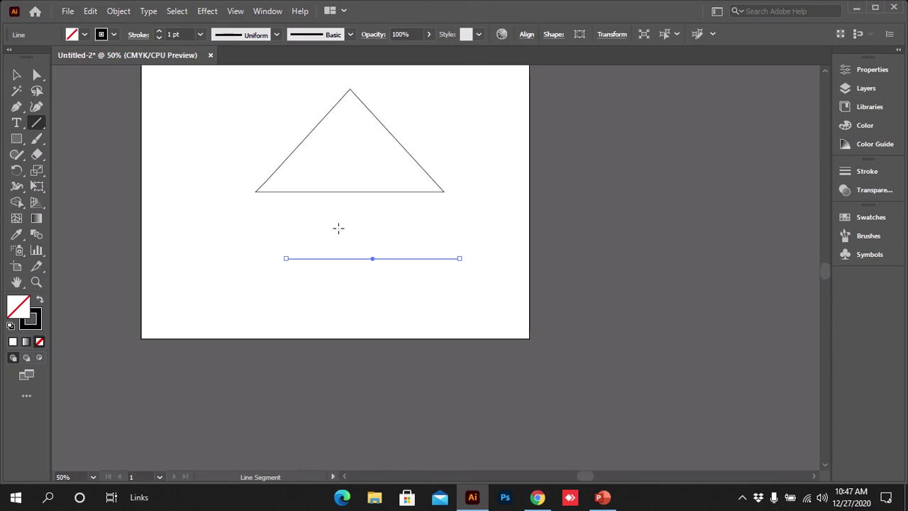
left_click(16, 74)
left_click(368, 274)
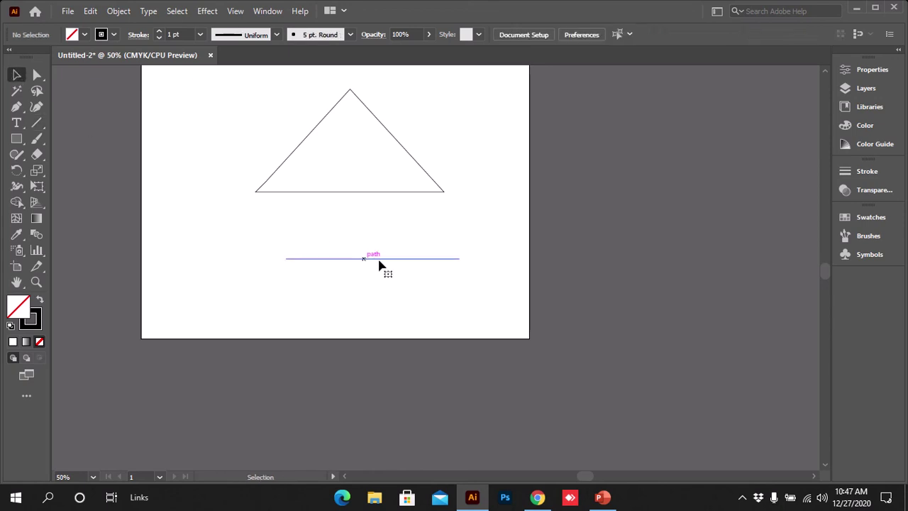
left_click_drag(382, 261, 345, 263)
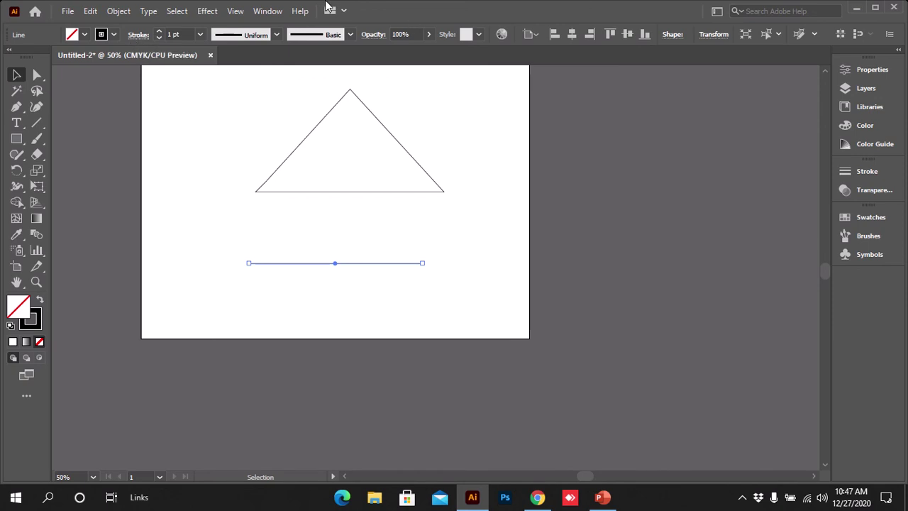
Raise the stroke weight of the horizontal line to 12 pt
mouse_move(395, 4)
left_click(348, 93)
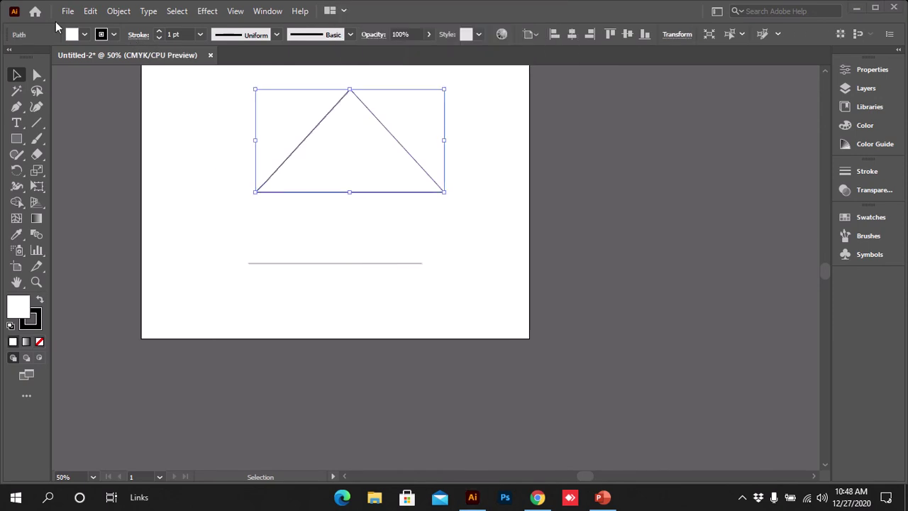
left_click(340, 264)
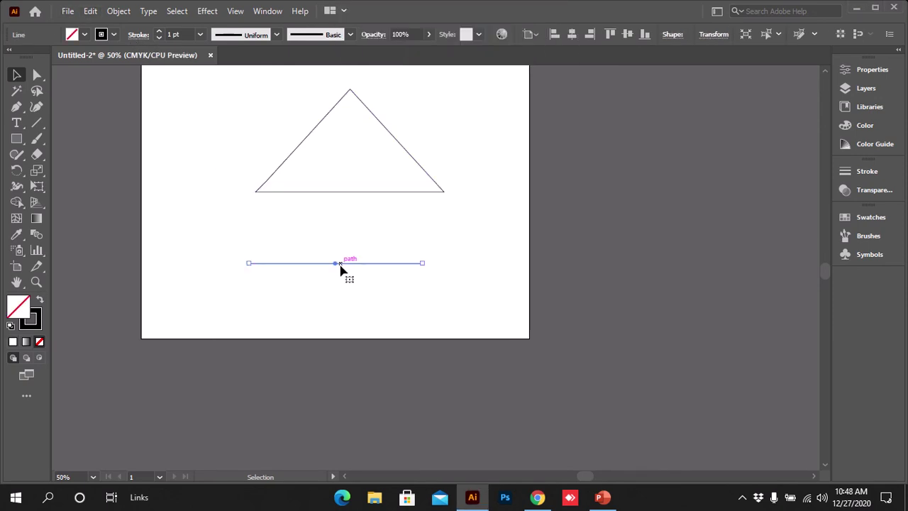
left_click(139, 35)
left_click(158, 31)
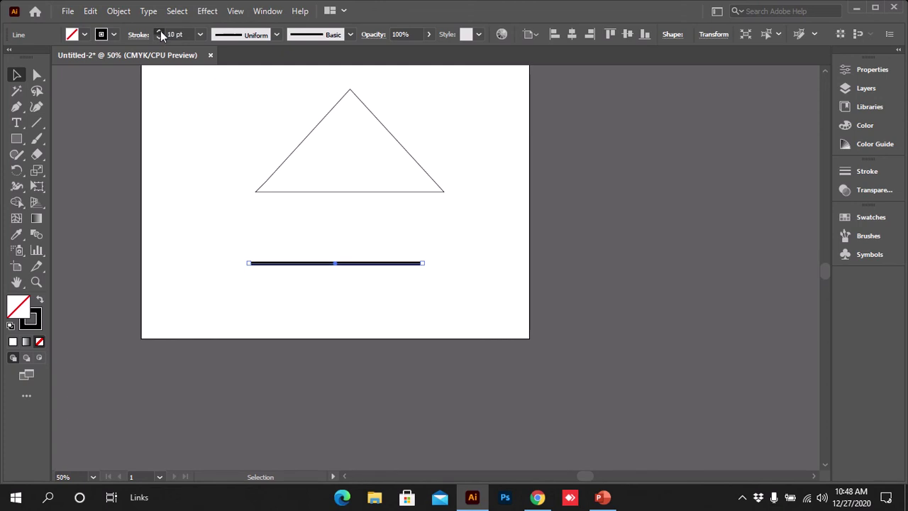
left_click(230, 212)
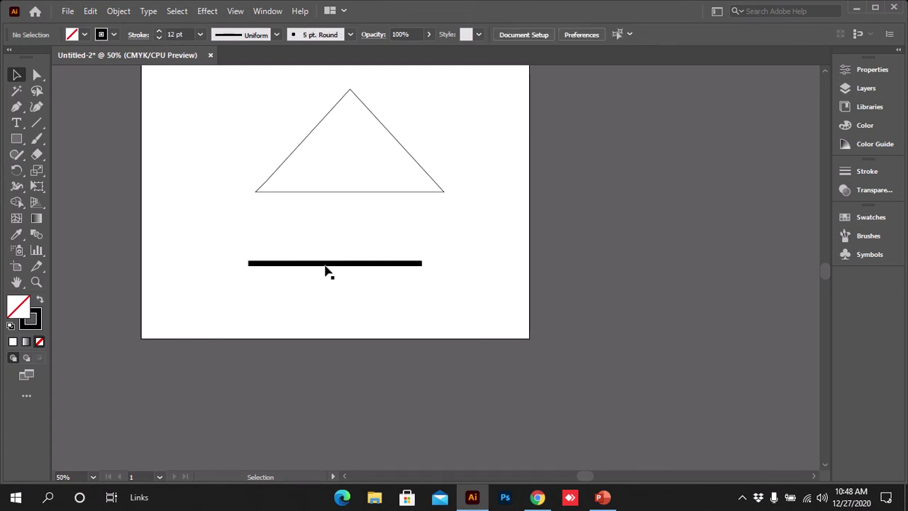
Give the thick horizontal line's stroke a round cap
left_click(326, 264)
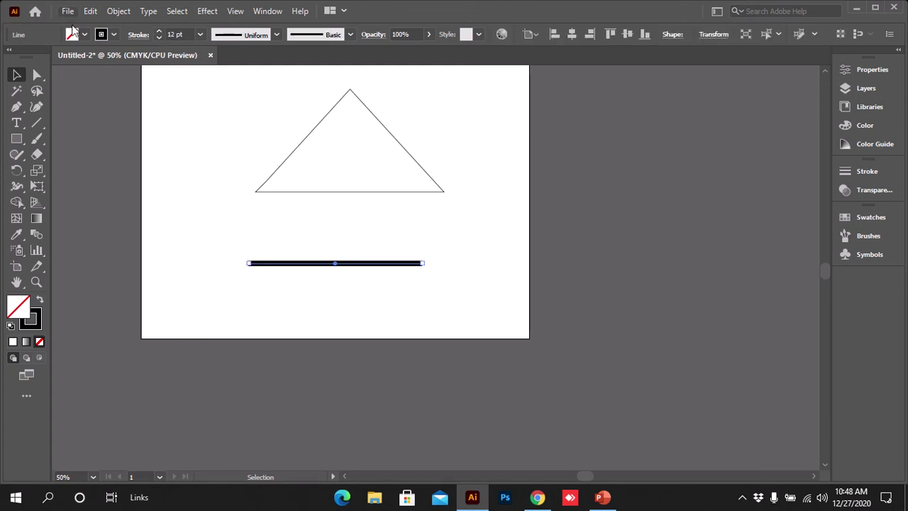
left_click(145, 39)
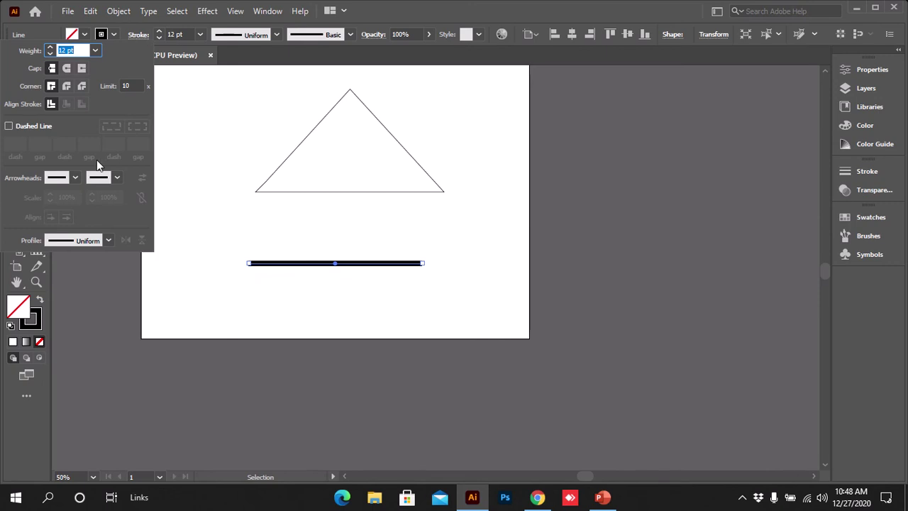
left_click(67, 69)
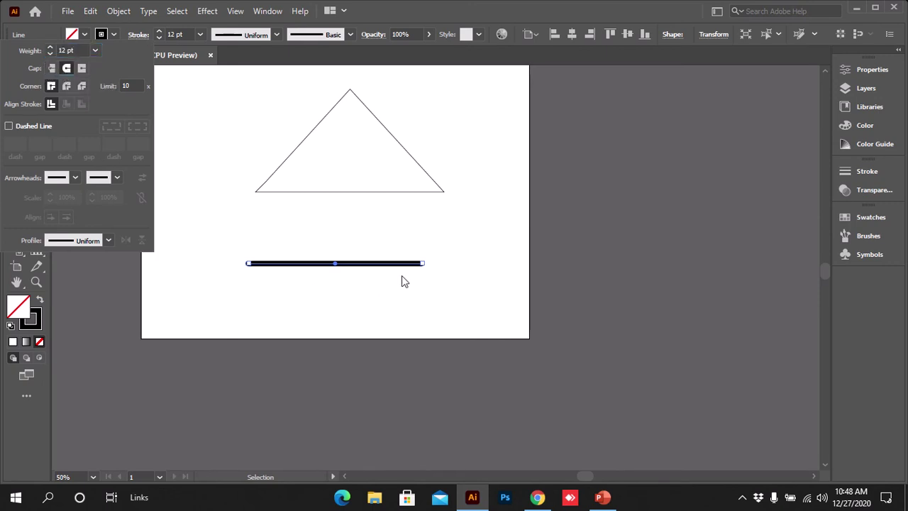
left_click(421, 289)
left_click(420, 298)
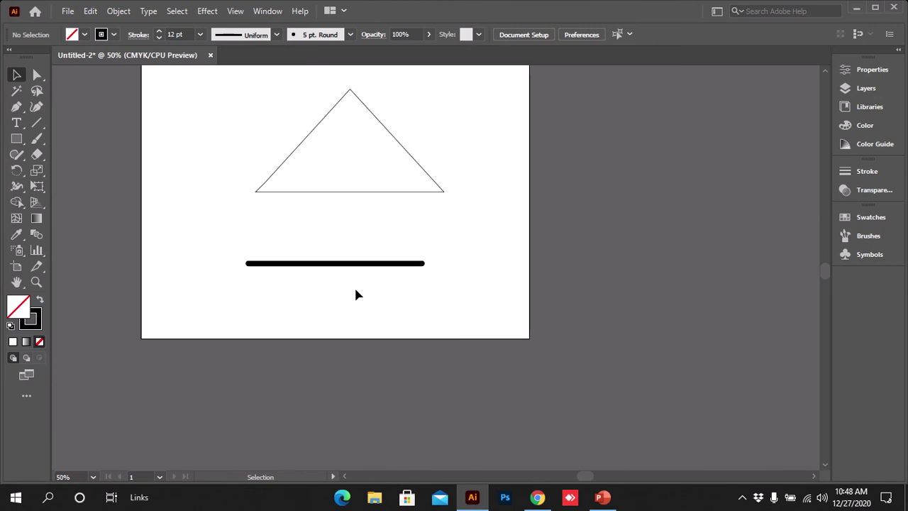
Examine the rounded ends of the thick line up close at 100% zoom
key("ctrl+equal")
key("ctrl+equal")
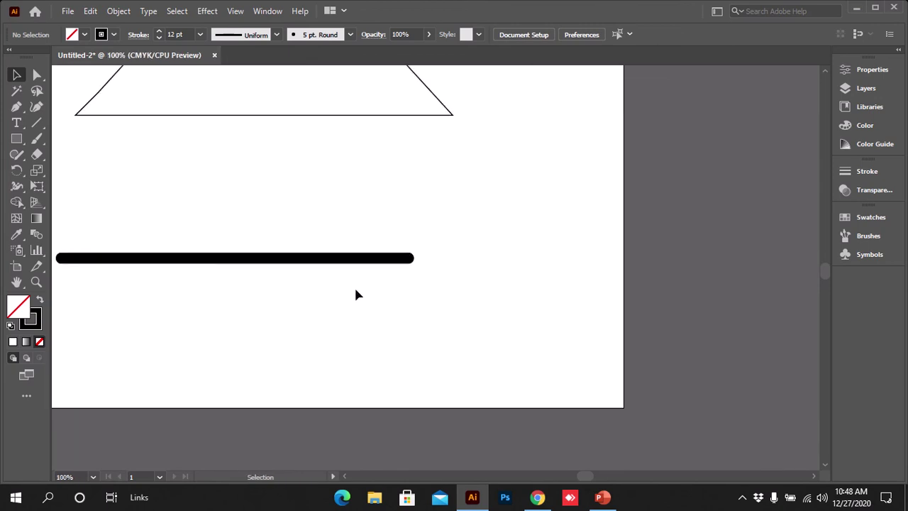
left_click_drag(237, 294, 379, 320)
left_click(17, 282)
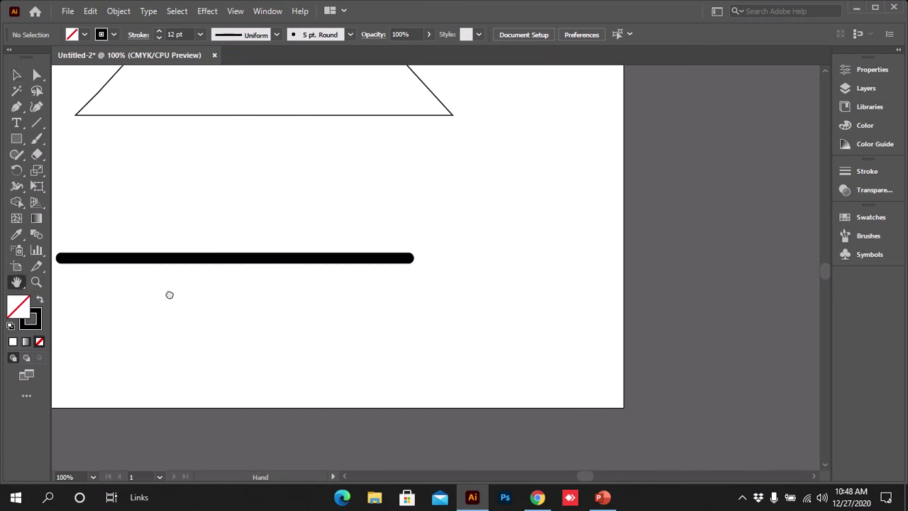
left_click_drag(168, 294, 346, 321)
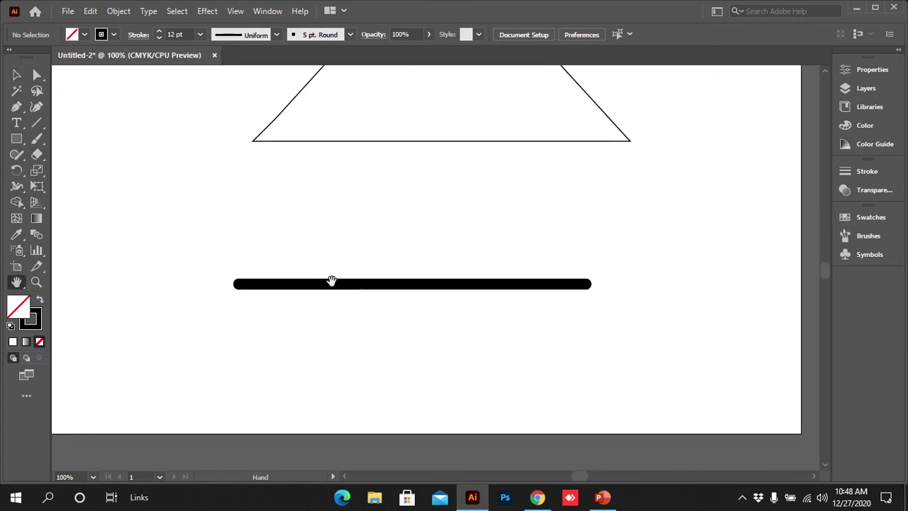
left_click(17, 75)
left_click(403, 287)
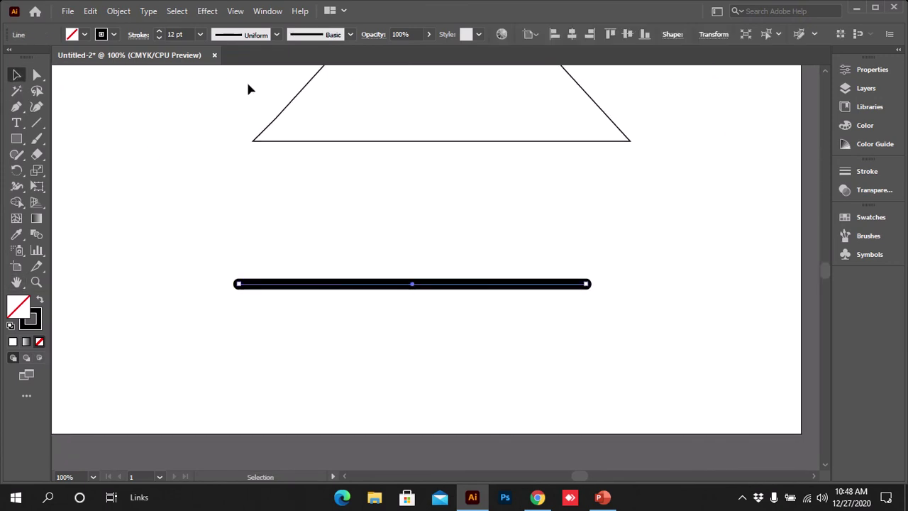
left_click(125, 13)
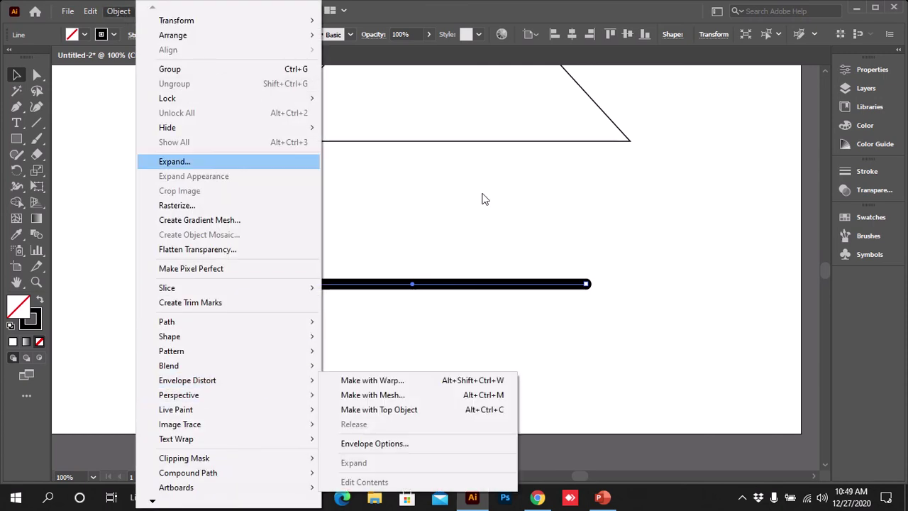
left_click(482, 196)
Try the projecting cap with the line deselected, and return the cap setting to round
left_click(140, 35)
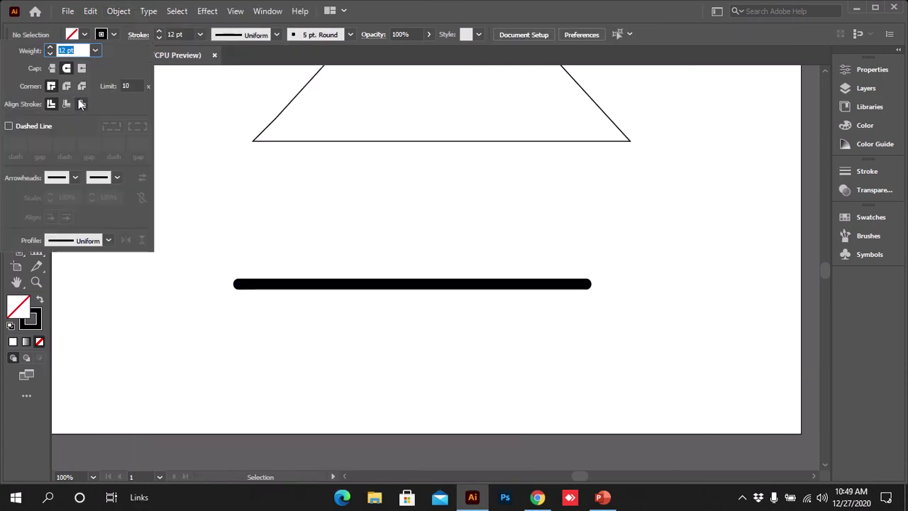
left_click(82, 68)
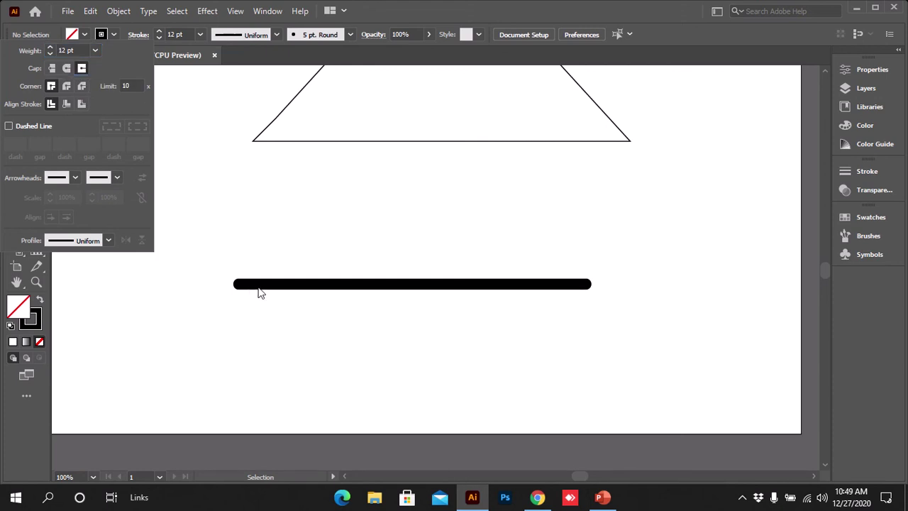
left_click(138, 36)
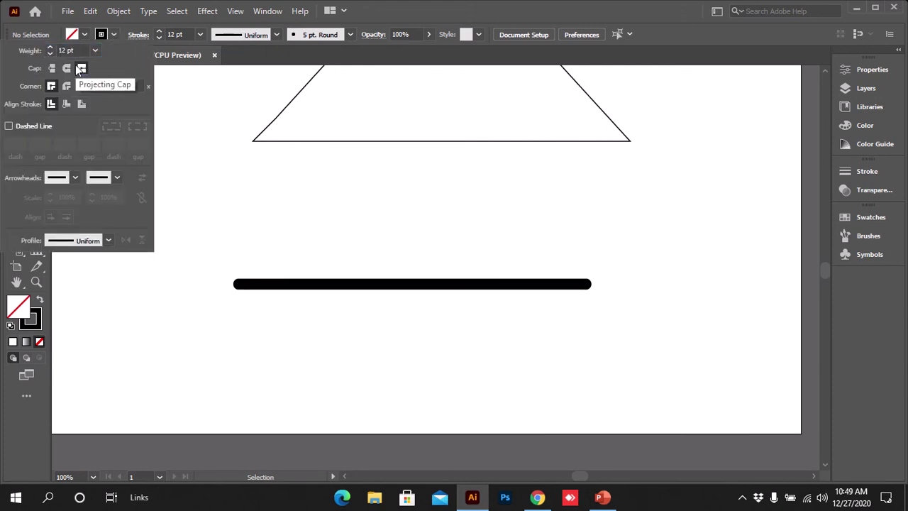
left_click(66, 69)
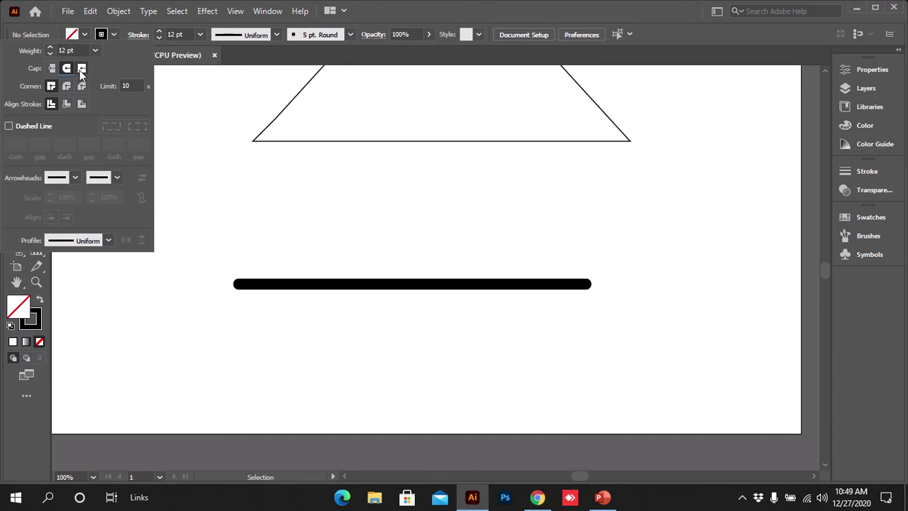
Set a round corner join on the line, compare the projecting and butt caps, and settle on the round cap
left_click_drag(599, 343, 217, 233)
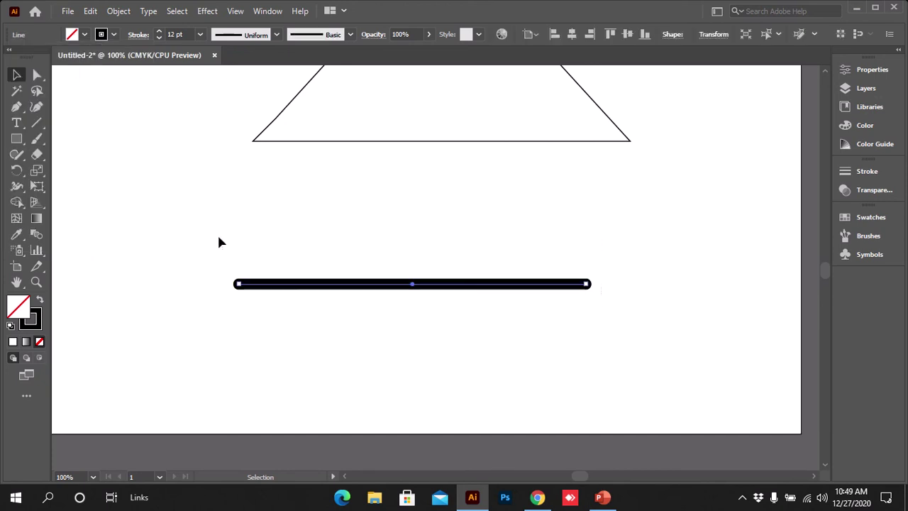
left_click(138, 35)
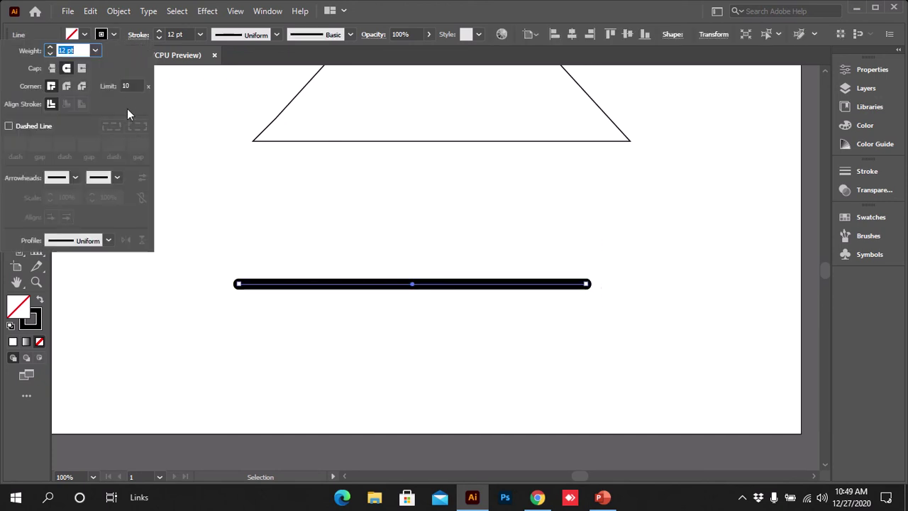
left_click(66, 86)
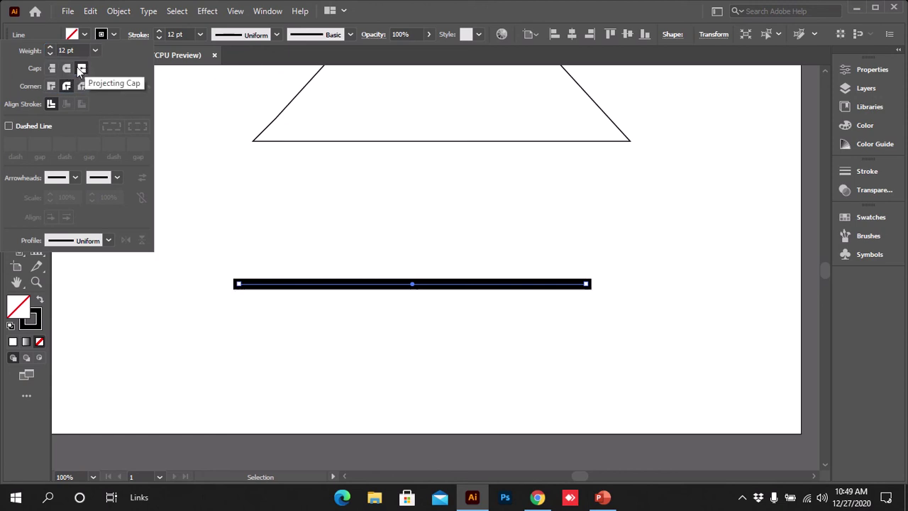
left_click(81, 69)
left_click(54, 69)
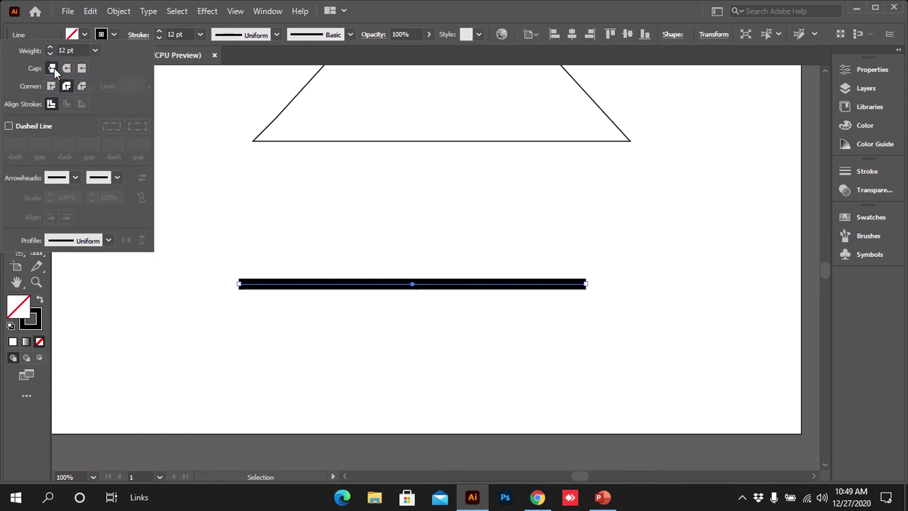
left_click(66, 69)
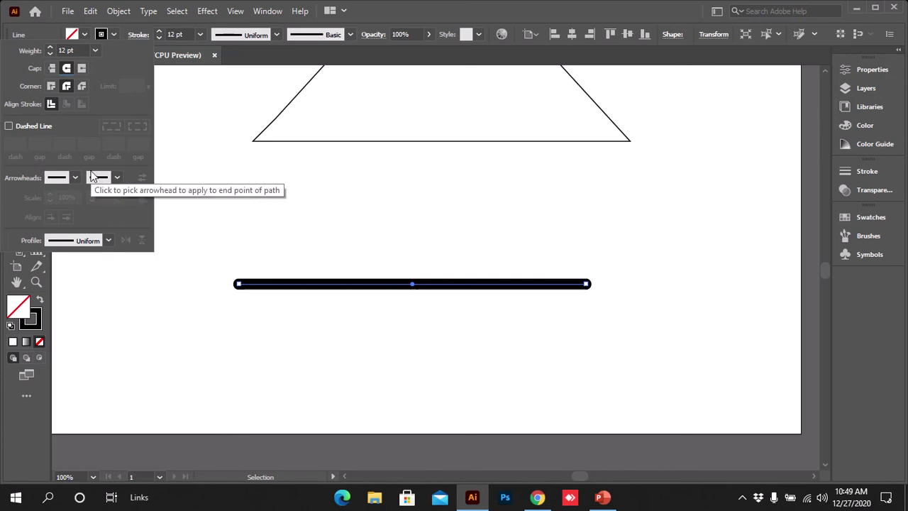
Turn on dashes for the thick line, compare the two dash alignments, and settle on preserving exact dash and gap lengths
left_click(8, 126)
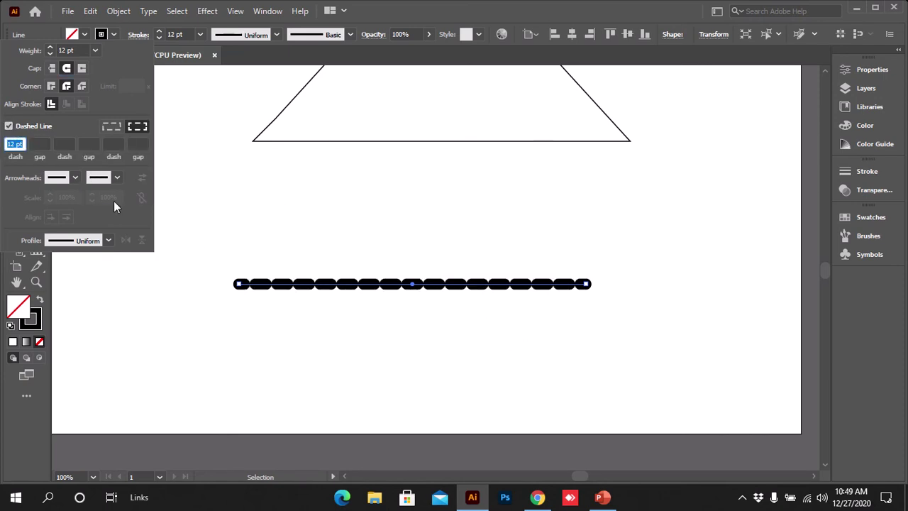
left_click(111, 126)
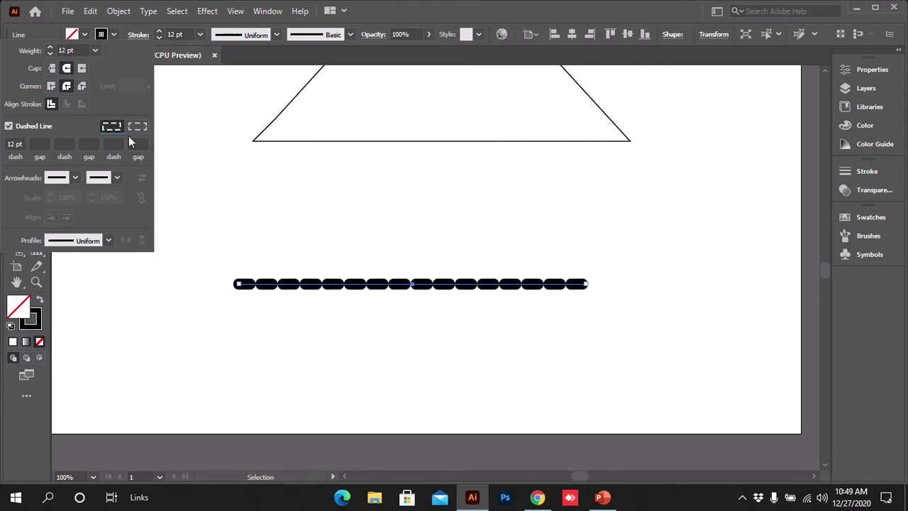
left_click(141, 127)
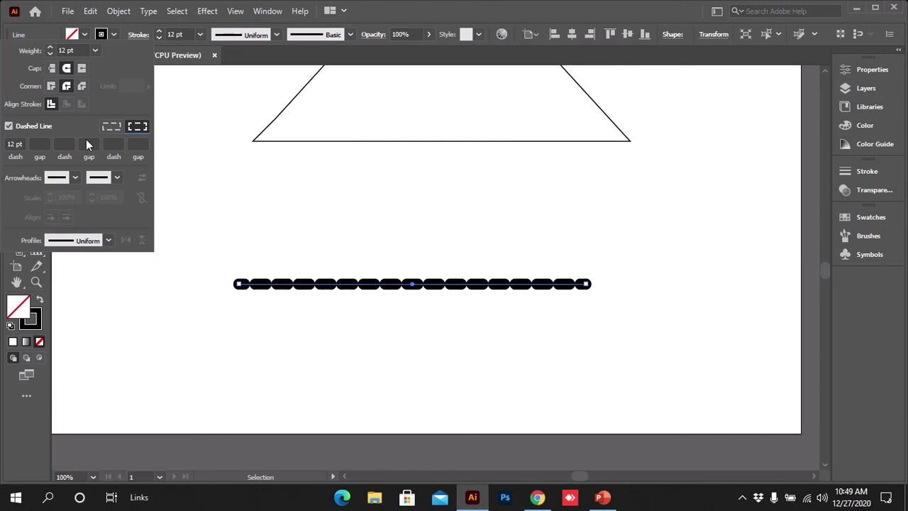
left_click(106, 126)
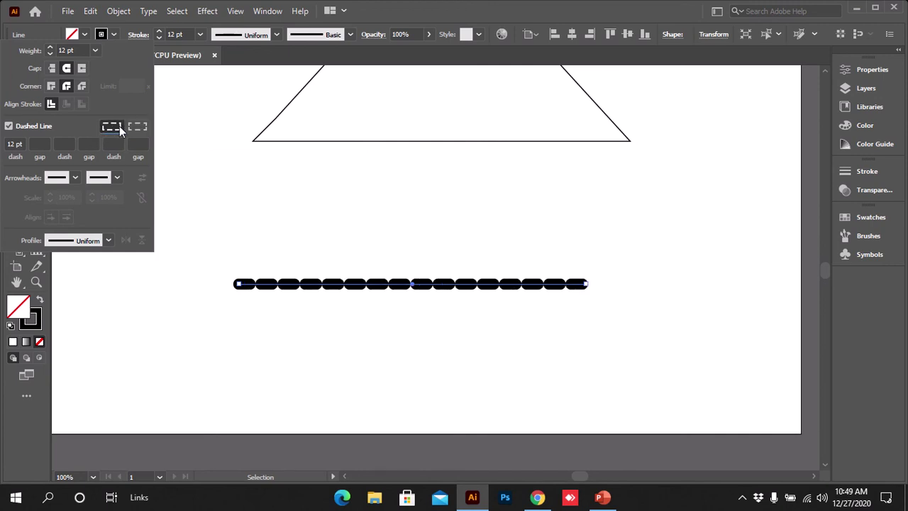
Increase the line's dash length gradually to 67 pt
left_click(15, 145)
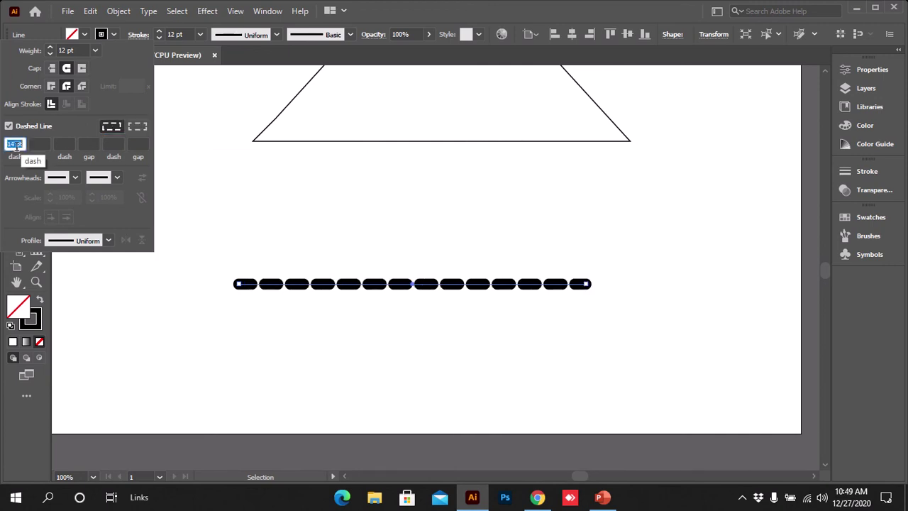
key("Up")
key("Up")
key("Up")
key("Up")
key("Up")
key("Up")
key("Up")
key("Up")
key("Up")
key("Up")
key("Up")
key("Up")
key("Up")
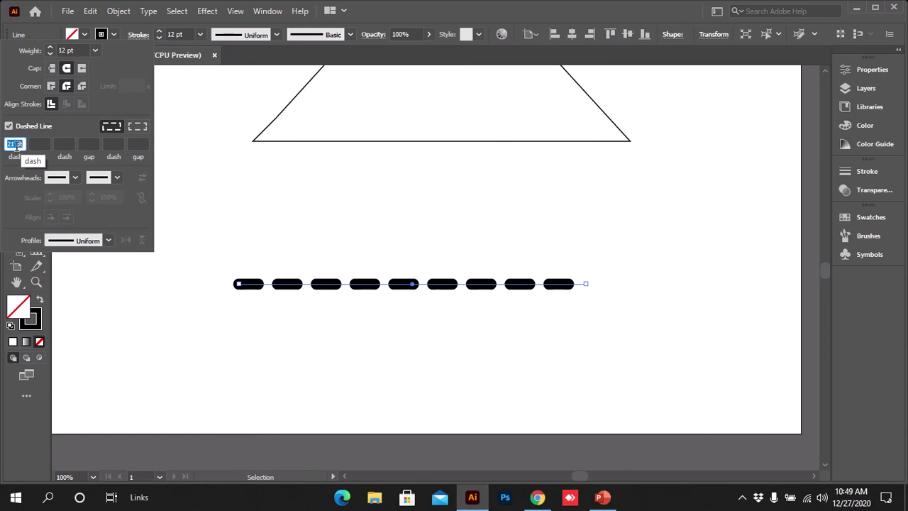
key("Up")
key("Up")
key("Up")
key("Up")
key("Up")
key("Up")
key("Up")
key("Up")
key("Up")
key("Up")
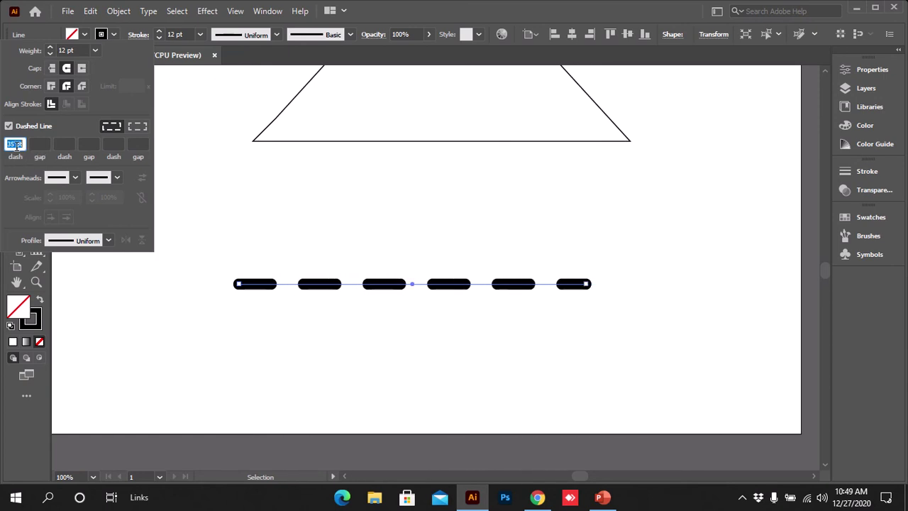
key("Up")
key("Up")
key("Up")
key("Up")
key("Up")
key("Up")
key("Up")
key("Up")
key("Up")
key("Up")
key("Up")
key("Up")
key("Up")
key("Up")
key("Up")
key("Up")
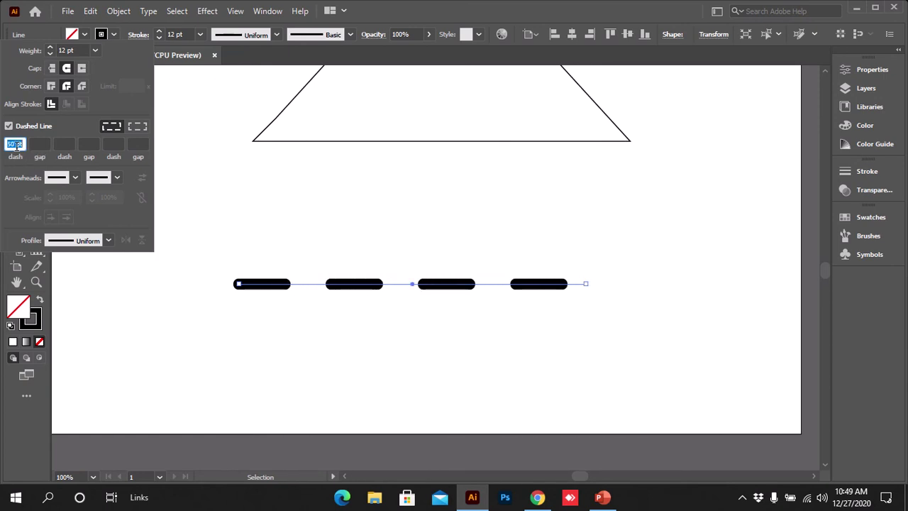
key("Up")
key("Up")
key("Up")
key("Up")
key("Up")
key("Up")
key("Up")
key("Up")
key("Up")
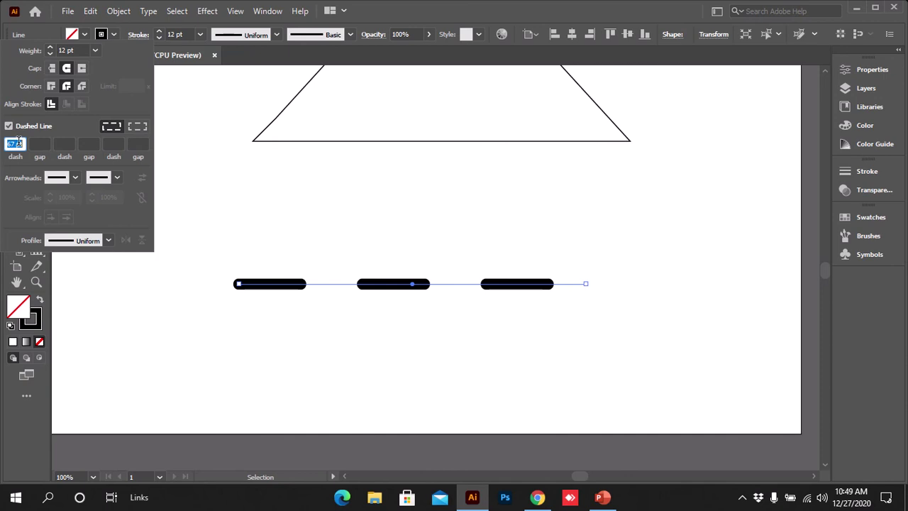
Reduce the line's dash length gradually until the dashes merge into a solid line
key("Down")
key("Down")
key("Down")
key("Down")
key("Down")
key("Down")
key("Down")
key("Down")
key("Down")
key("Down")
key("Down")
key("Down")
key("Down")
key("Down")
key("Down")
key("Down")
key("Down")
key("Down")
key("Down")
key("Down")
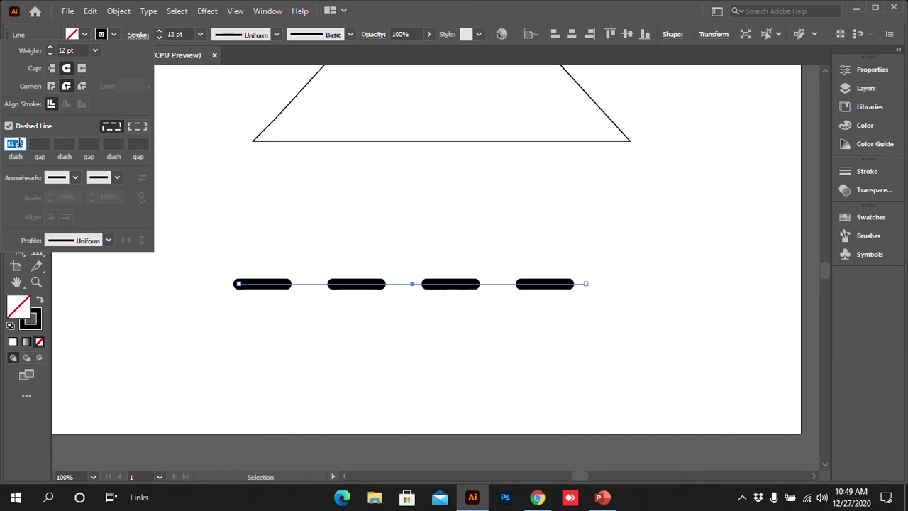
key("Down")
key("Down")
key("Down")
key("Down")
key("Down")
key("Down")
key("Down")
key("Down")
key("Down")
key("Down")
key("Down")
key("Down")
key("Down")
key("Down")
key("Down")
key("Down")
key("Down")
key("Down")
key("Down")
key("Down")
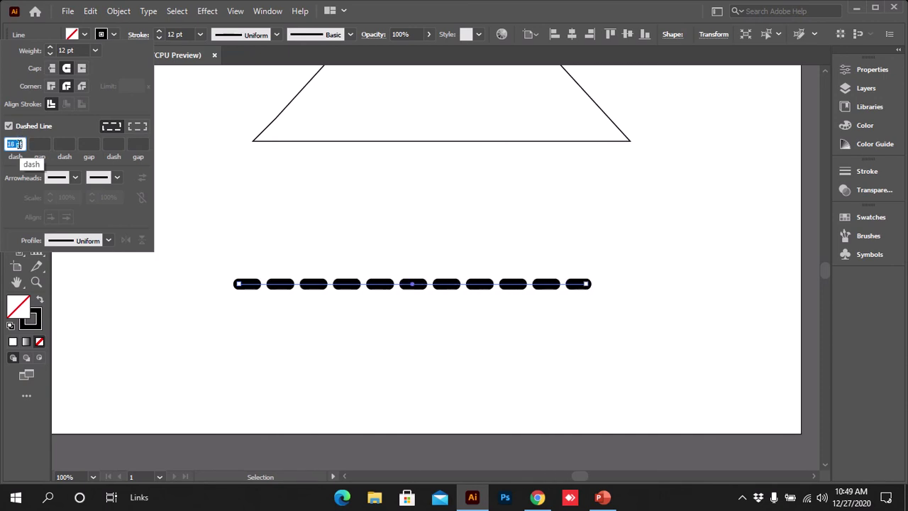
key("Down")
key("Down")
key("Down")
key("Down")
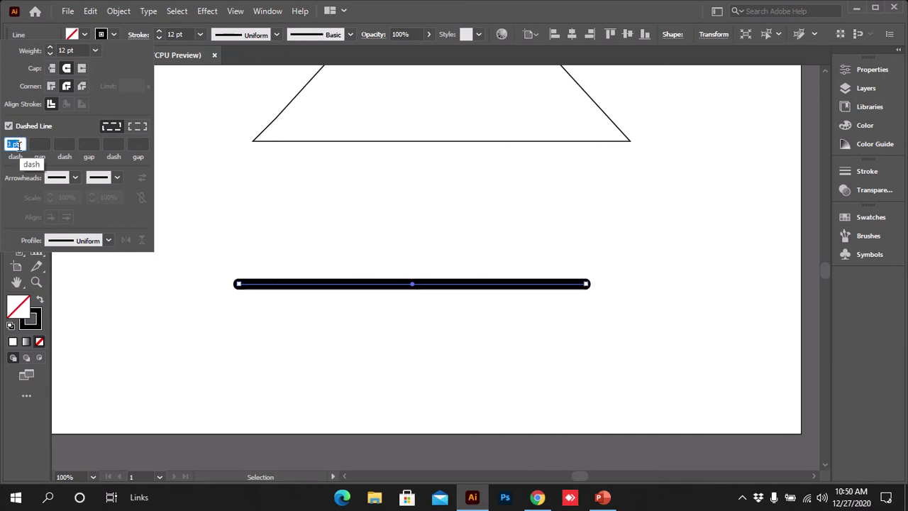
Set the line's dash length to 17 pt
key("Up")
key("Up")
key("Up")
key("Up")
key("Up")
key("Up")
key("Up")
key("Up")
key("Up")
key("Up")
key("Up")
key("Up")
key("Up")
key("Up")
key("Up")
key("Up")
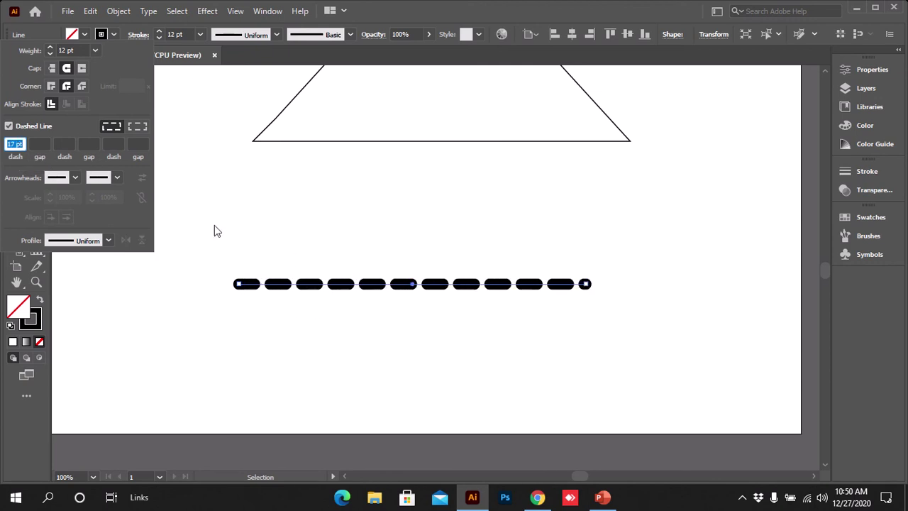
Give the line a projecting cap, and turn off its dashes after comparing the two dash alignments
left_click(81, 69)
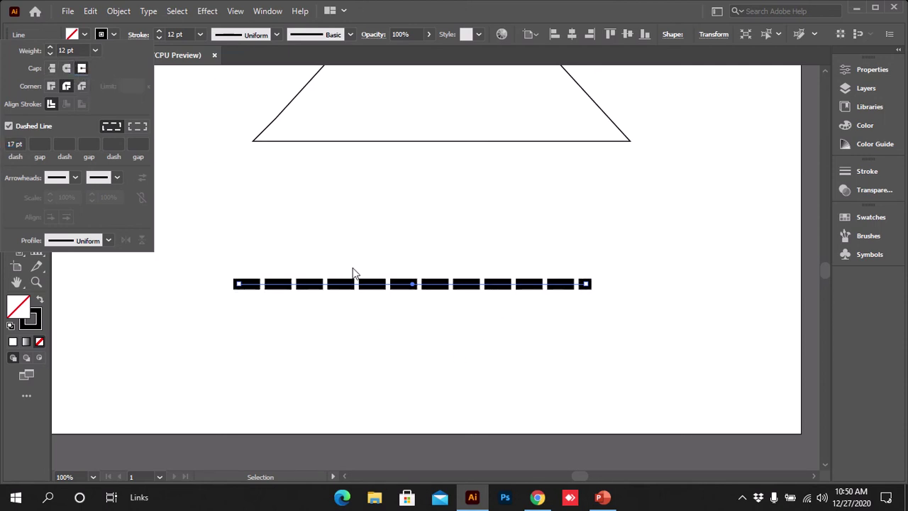
left_click(137, 127)
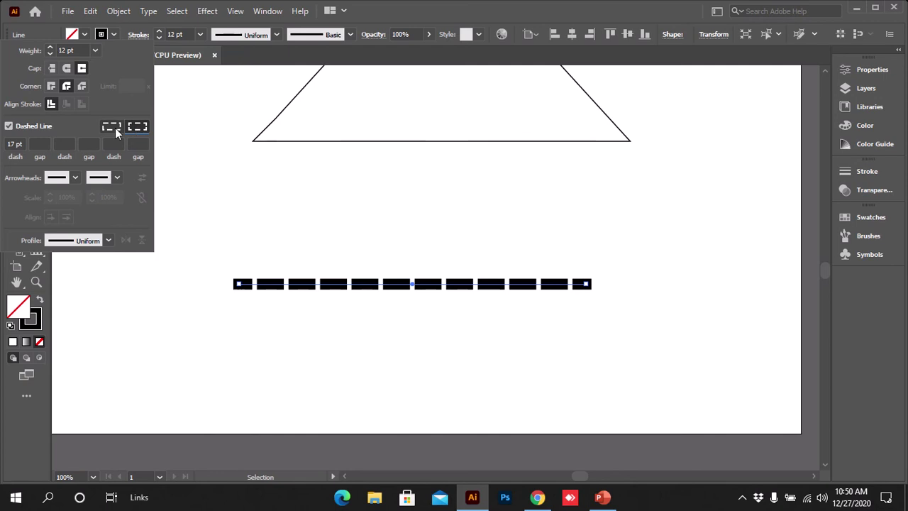
left_click(113, 127)
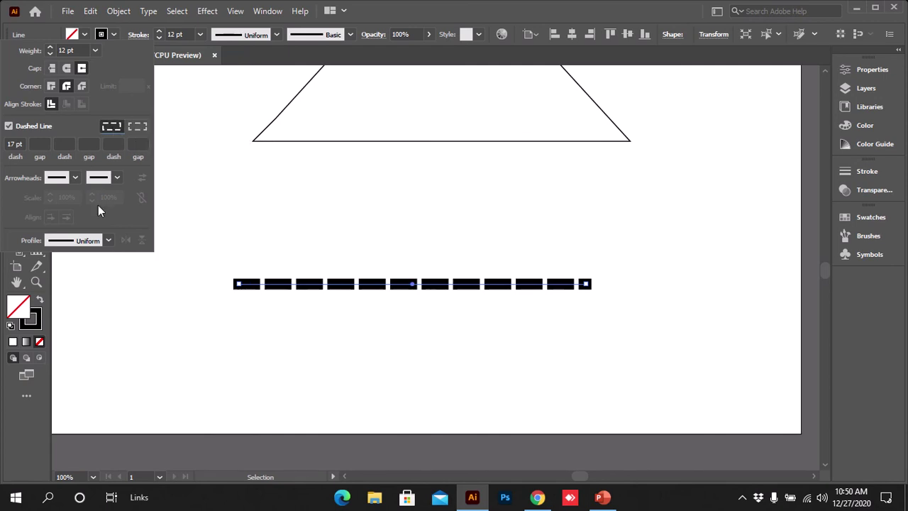
left_click(9, 126)
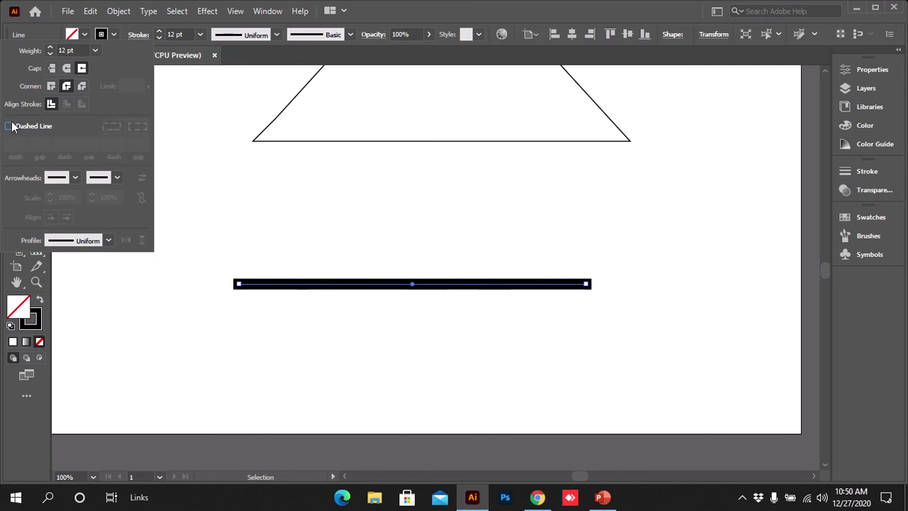
Browse the start arrowheads and apply the double-chevron Arrow 14 to the line's start point
left_click(72, 178)
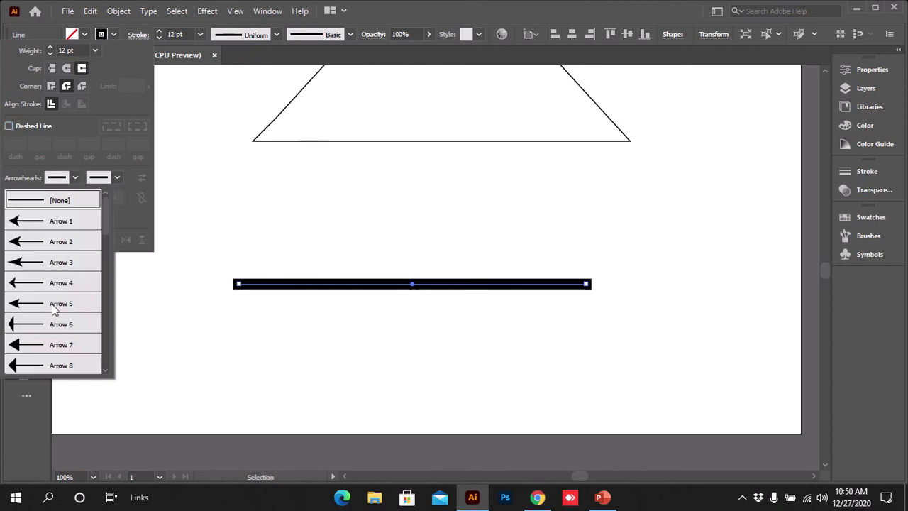
scroll(47, 311, "down", 4)
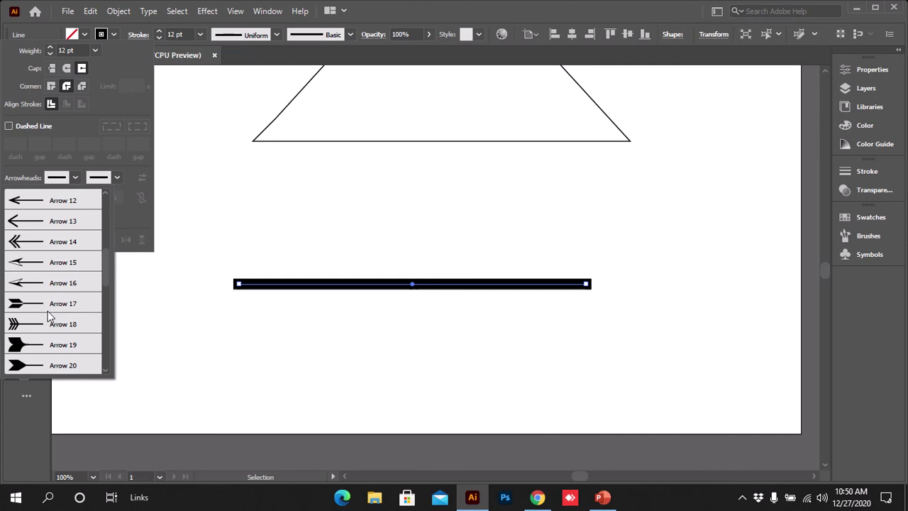
scroll(47, 311, "down", 6)
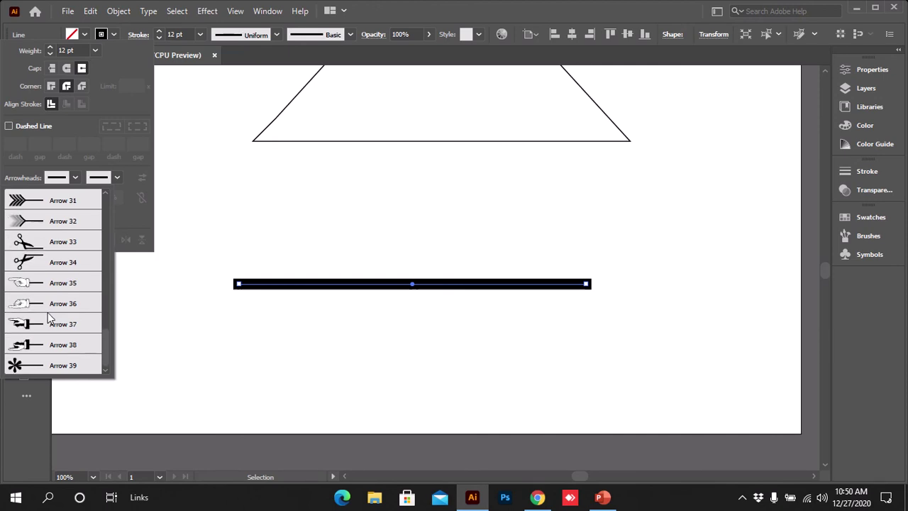
scroll(48, 313, "up", 3)
scroll(47, 316, "down", 3)
scroll(49, 320, "up", 6)
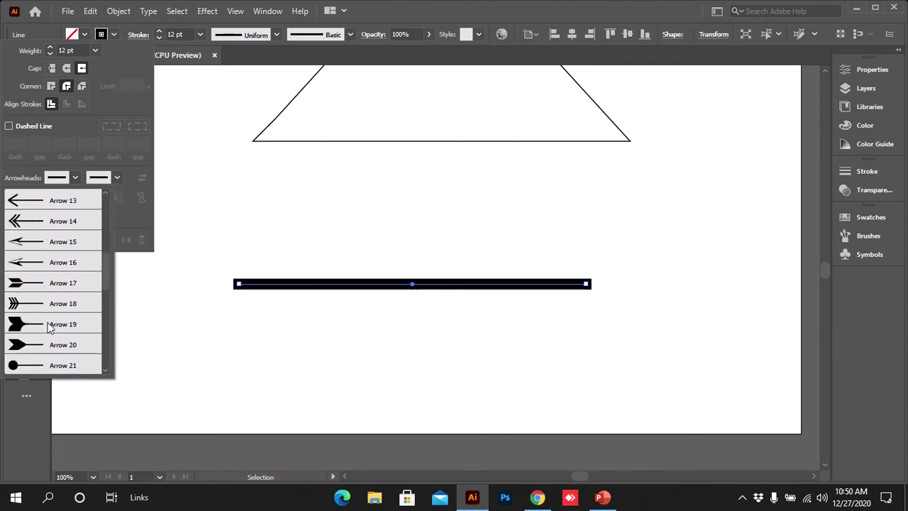
scroll(50, 325, "up", 3)
left_click(26, 345)
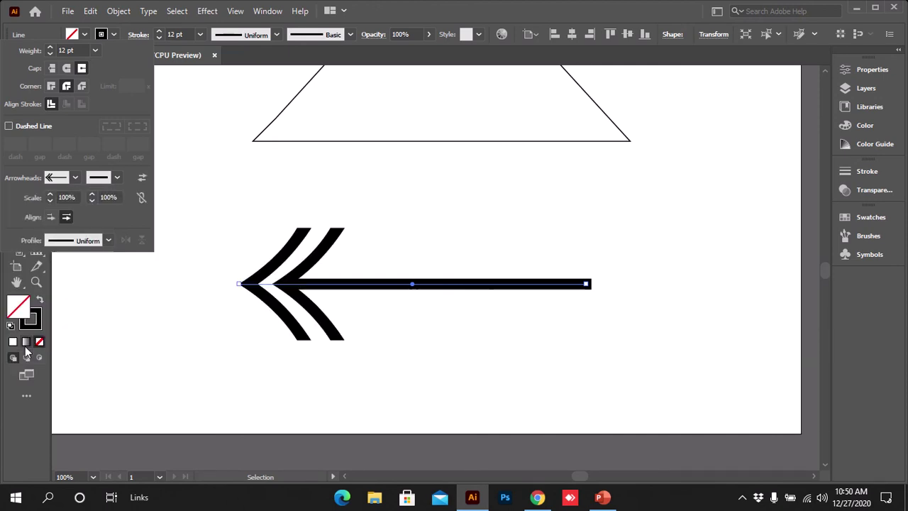
Apply the Arrow 18 arrowhead to the line's end point
left_click(118, 177)
scroll(88, 284, "down", 5)
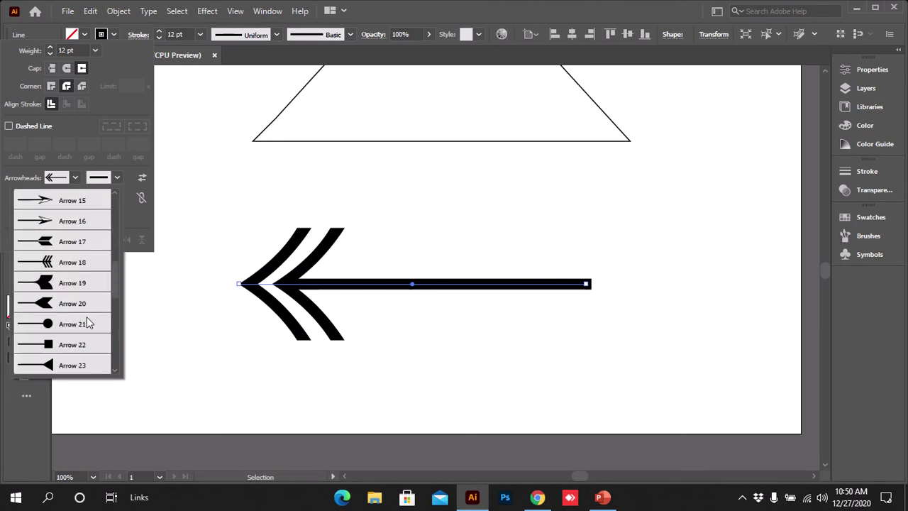
left_click(74, 263)
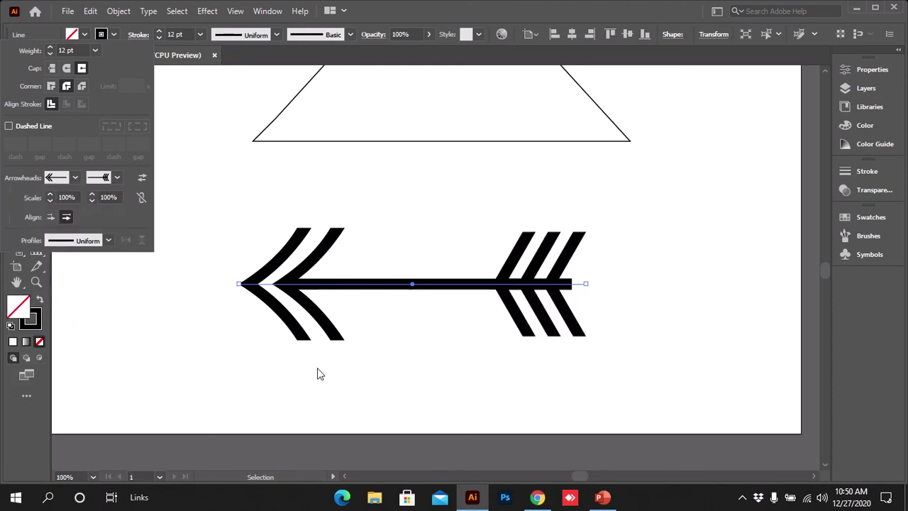
Flip the arrow to point right by moving its head past the tail, and stretch the tail end back to the left
left_click(411, 368)
left_click_drag(603, 395, 264, 241)
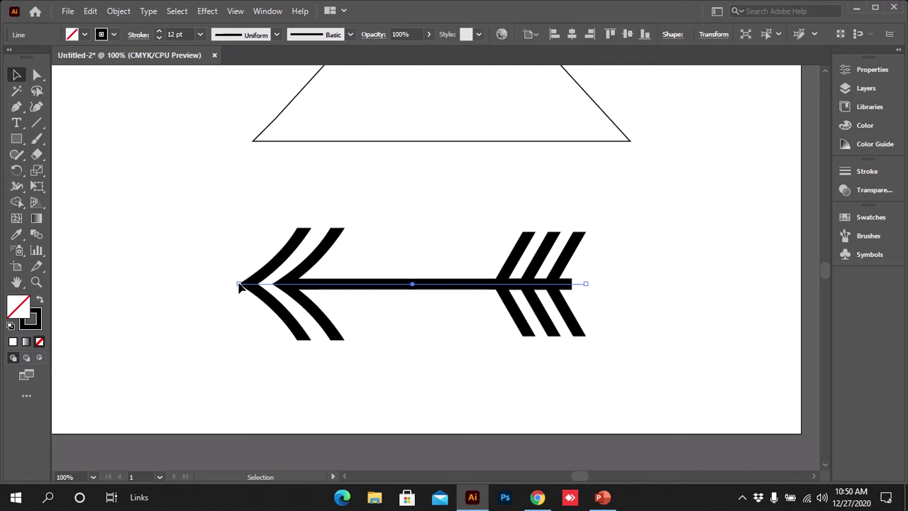
left_click_drag(240, 286, 769, 284)
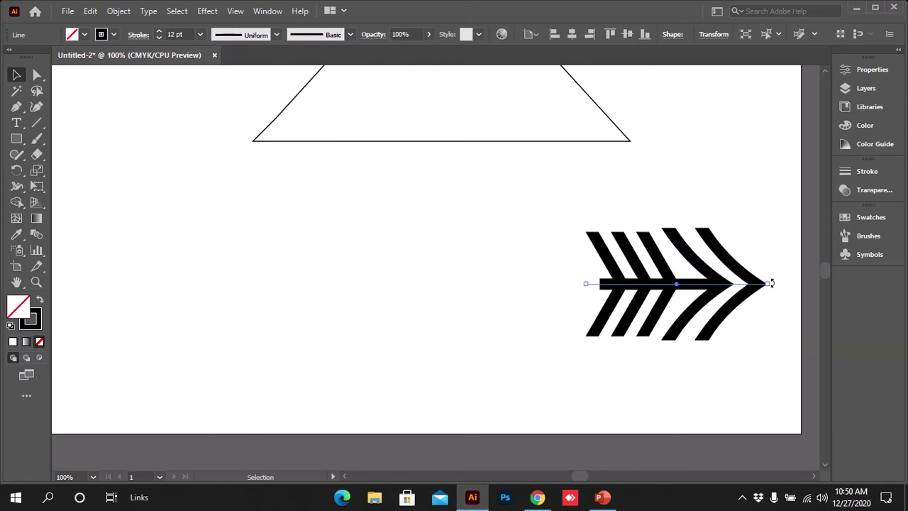
left_click_drag(586, 284, 338, 281)
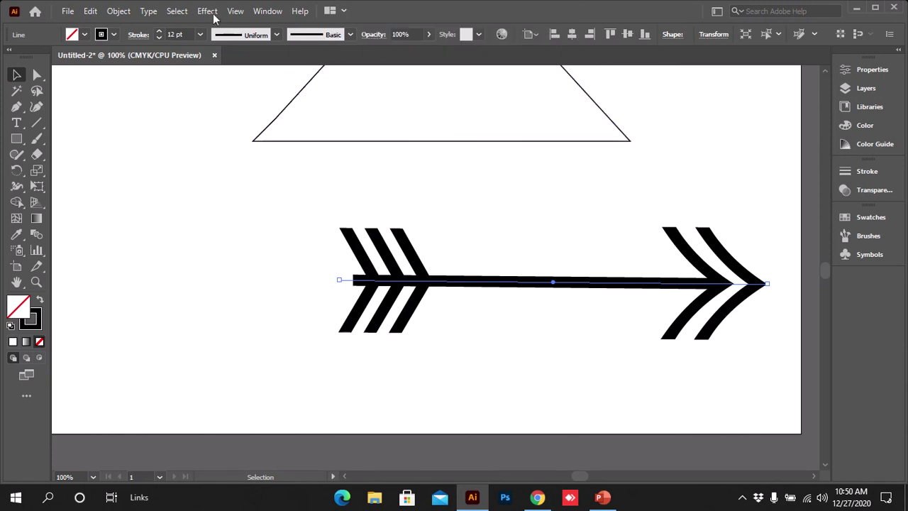
Reverse the arrow line's path direction twice, returning the head to its right end
left_click(121, 12)
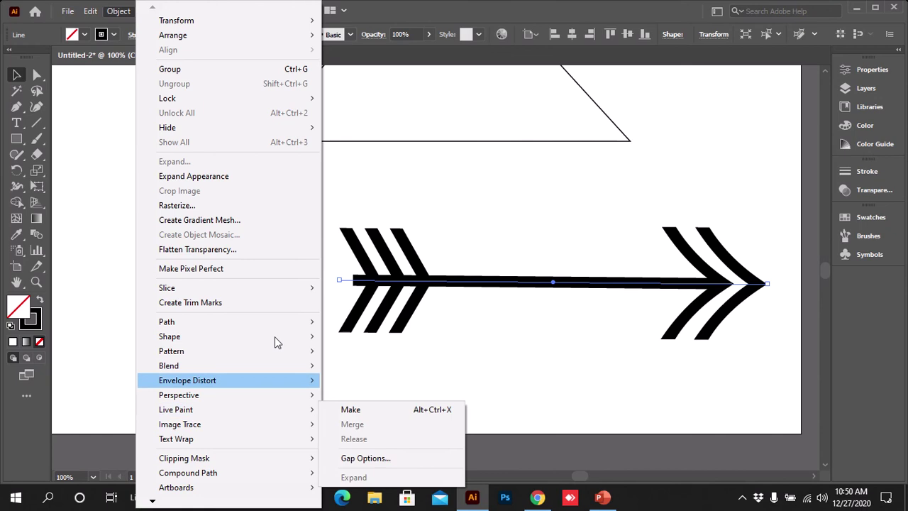
mouse_move(284, 323)
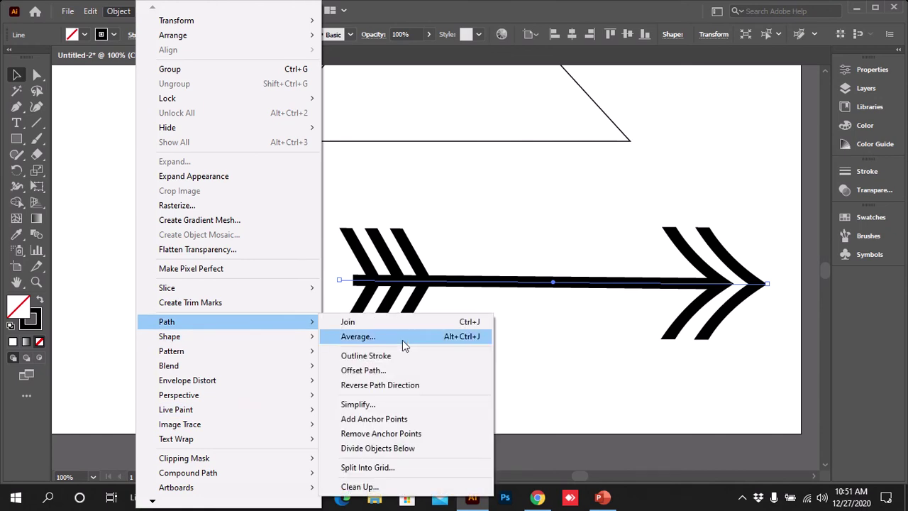
left_click(404, 387)
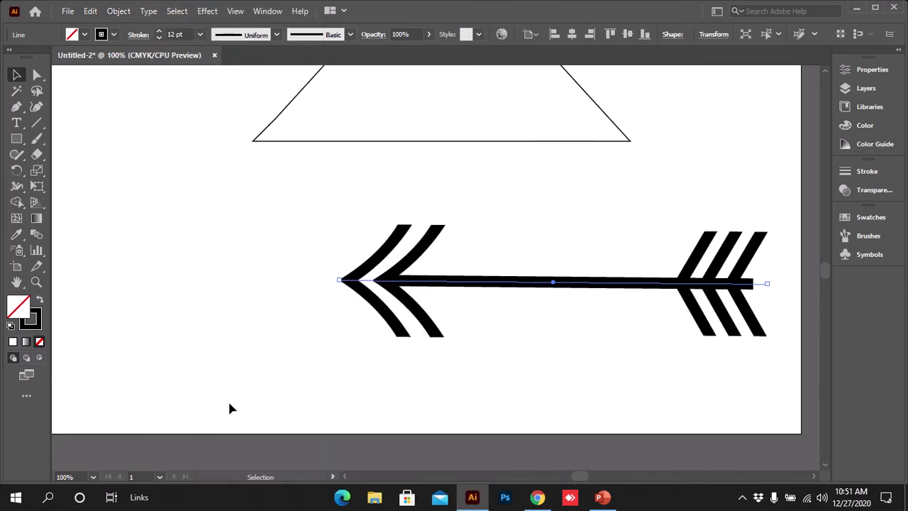
left_click(119, 11)
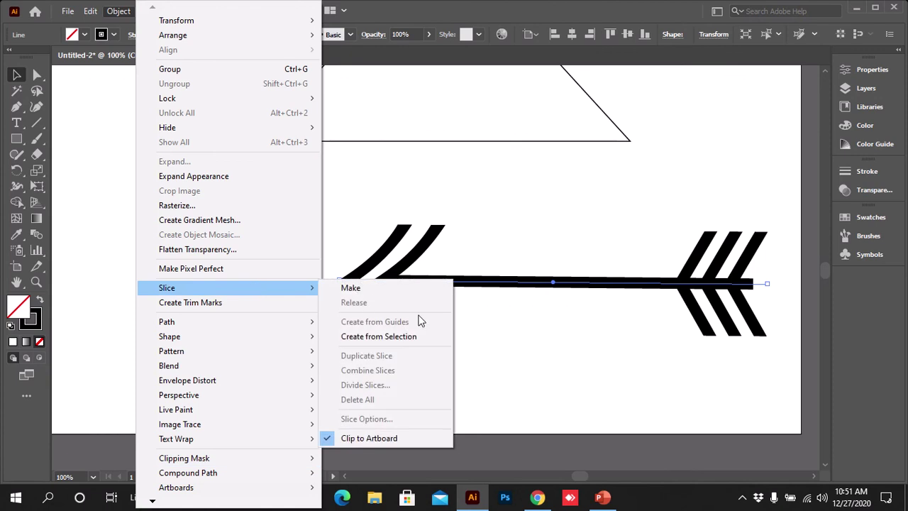
mouse_move(233, 321)
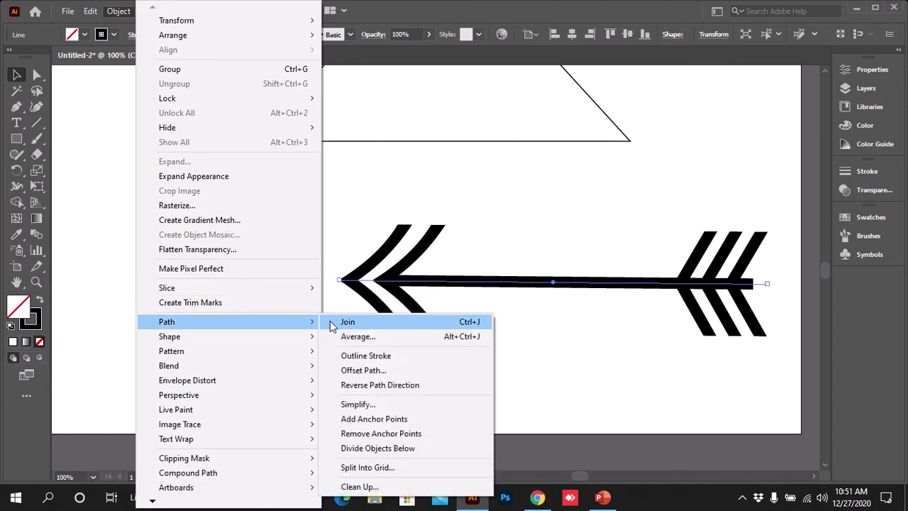
left_click(394, 387)
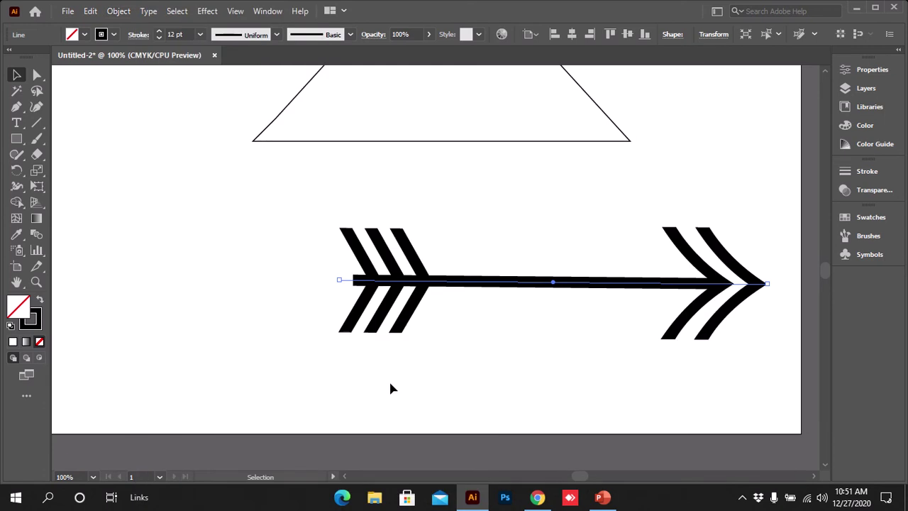
mouse_move(300, 9)
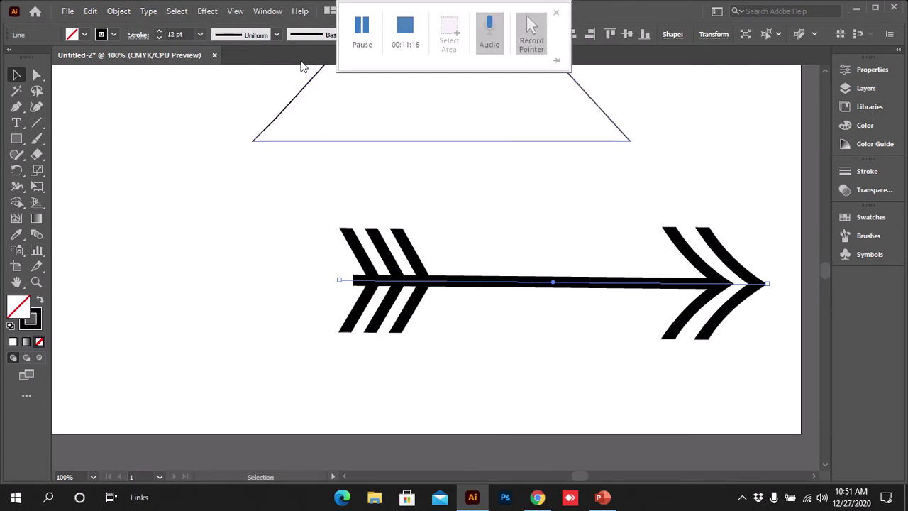
mouse_move(375, 5)
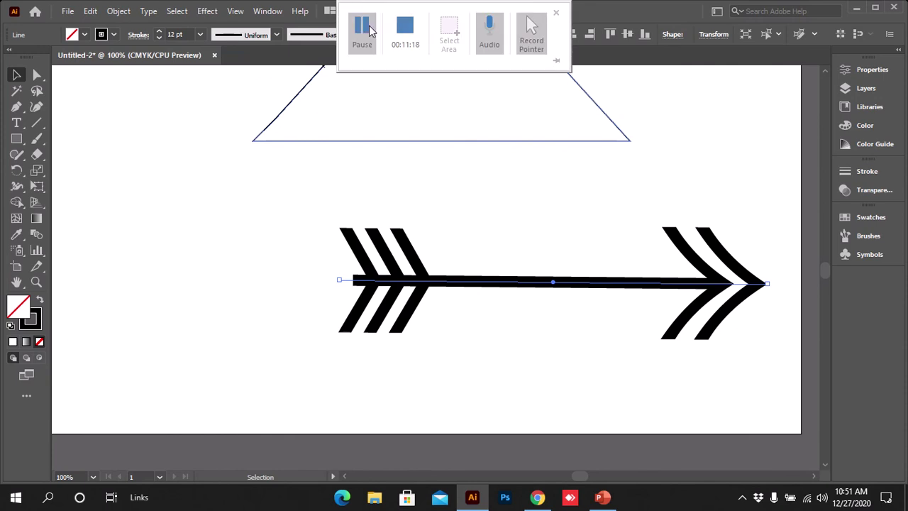